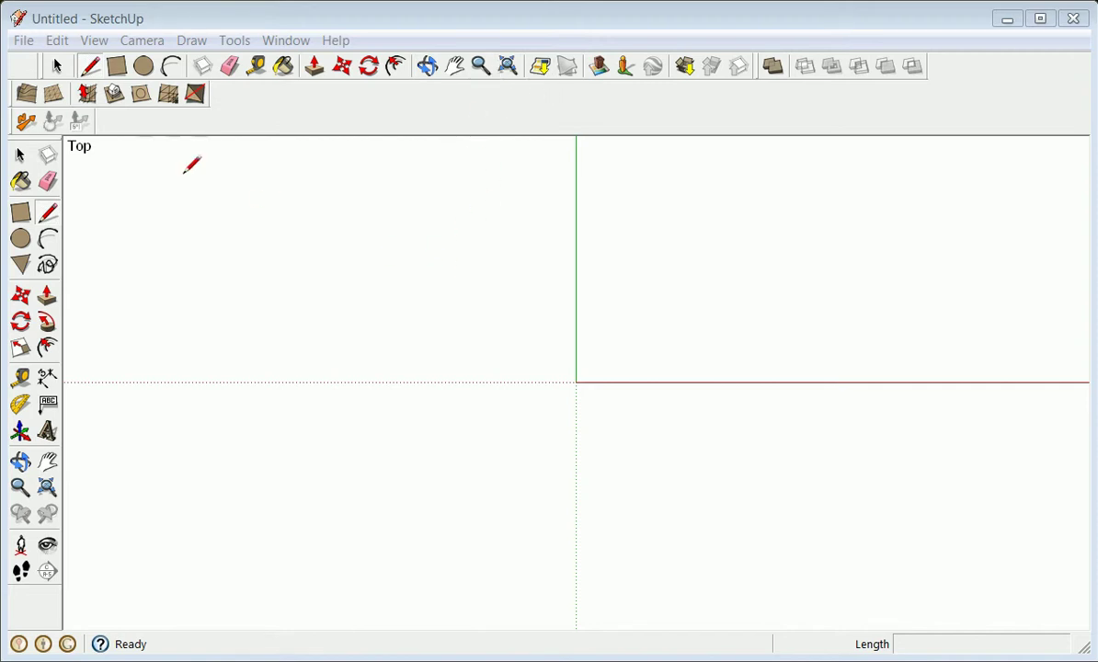
Add a geolocation by framing the farmland around 16th Rd south of Co Rd D and grabbing that region into the model.
left_click(542, 67)
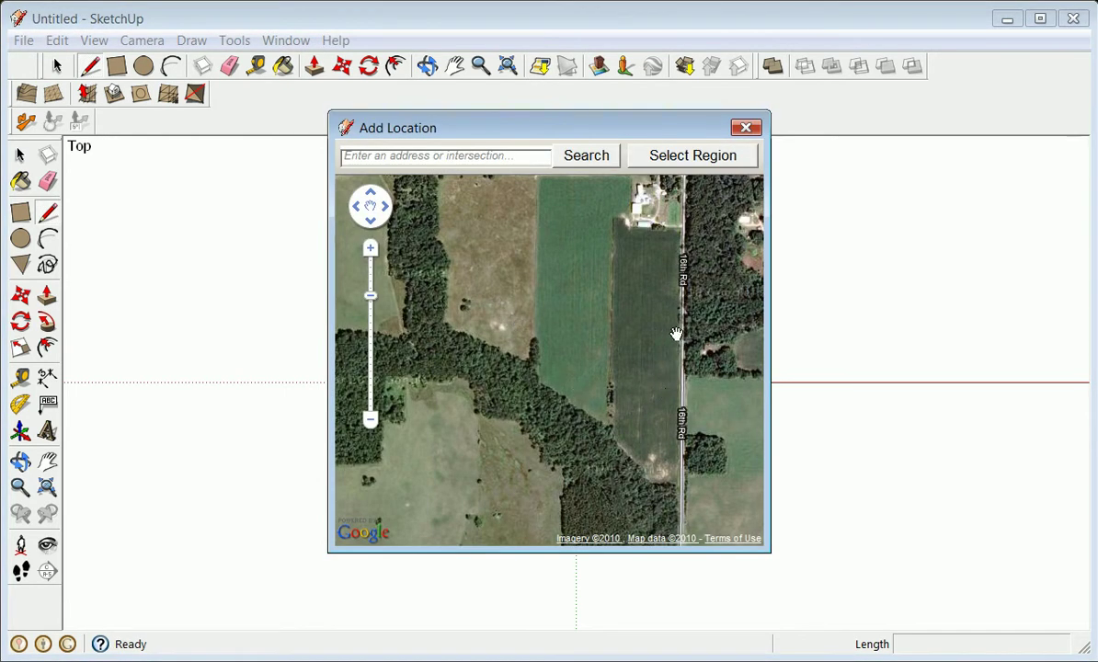
left_click_drag(676, 442, 672, 469)
left_click_drag(688, 375, 693, 359)
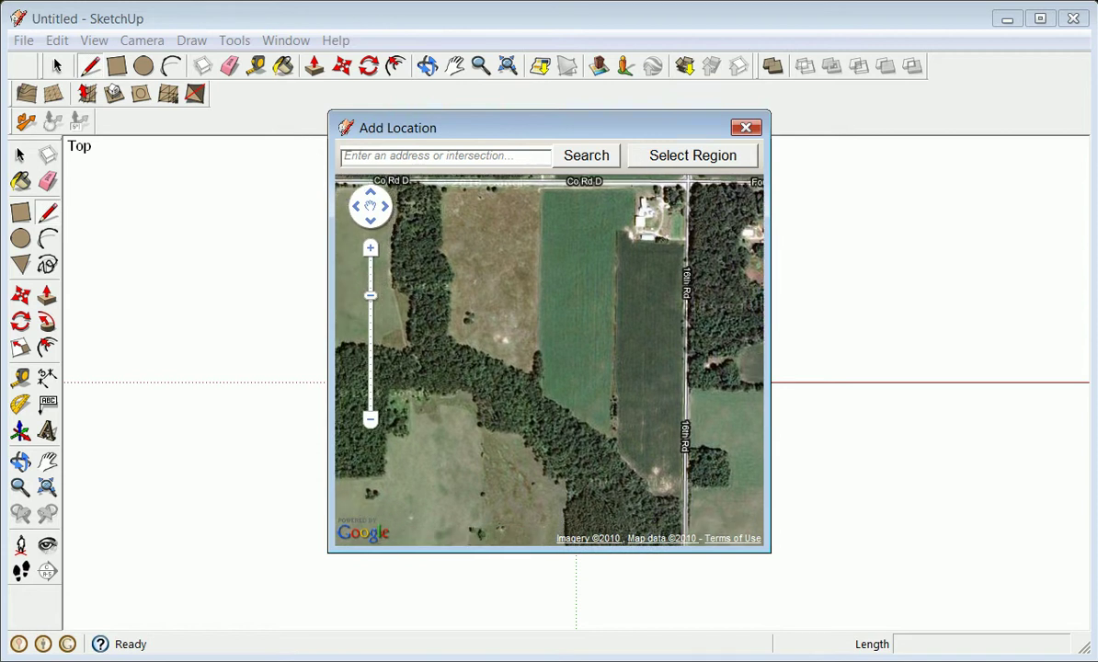
scroll(693, 359, "down", 1)
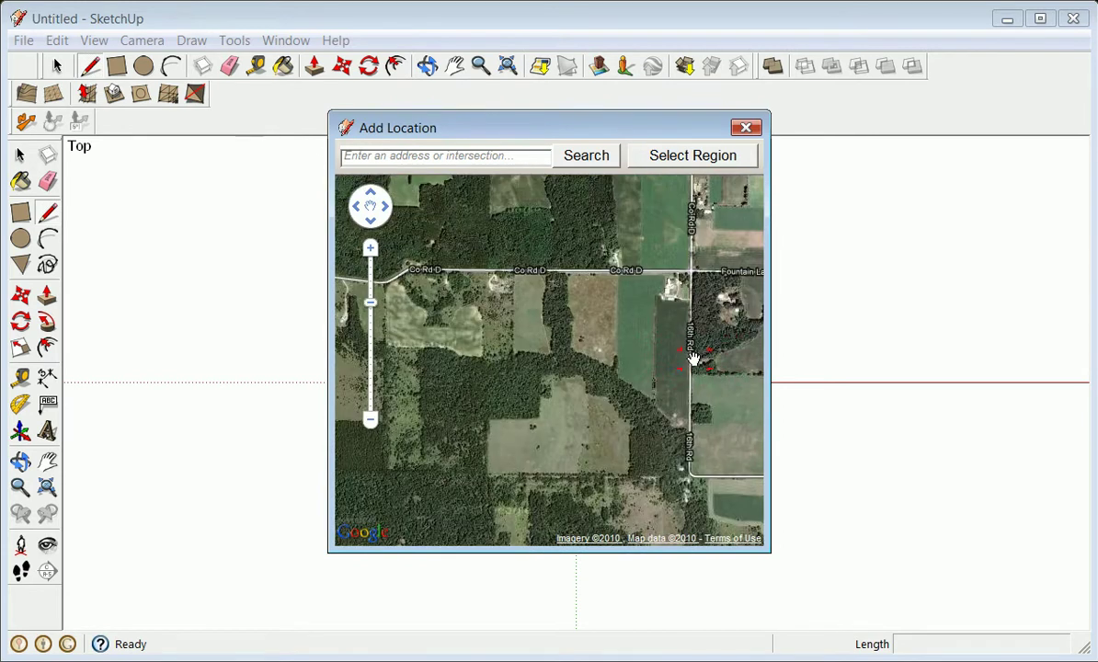
mouse_move(694, 359)
left_mouse_down()
mouse_move(669, 349)
mouse_move(691, 371)
left_mouse_up()
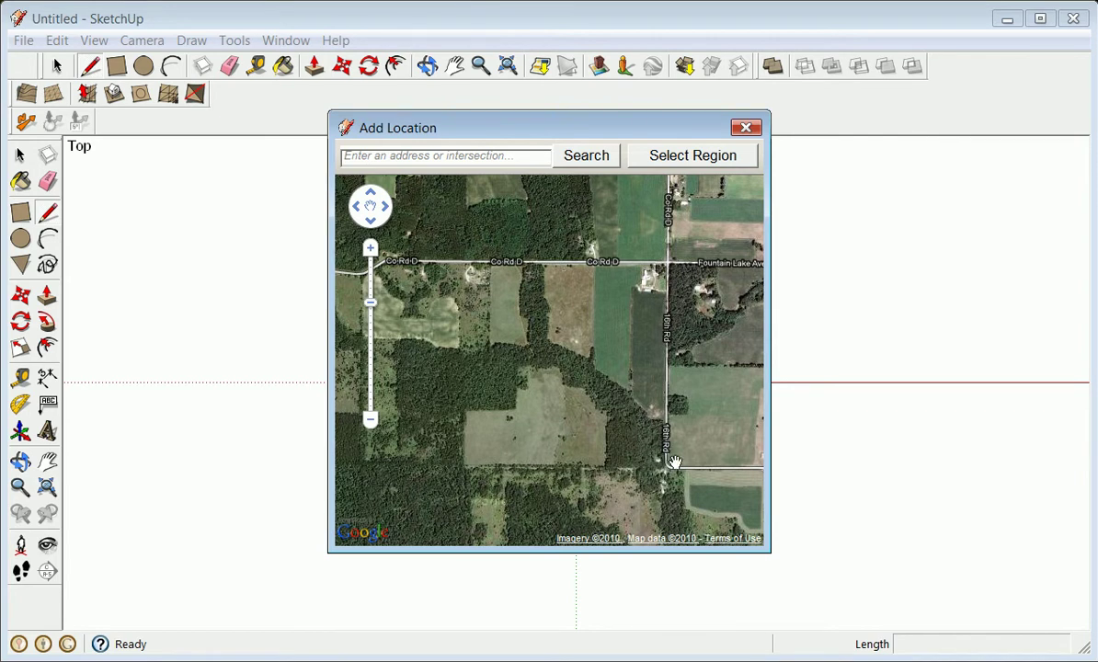
left_click(700, 162)
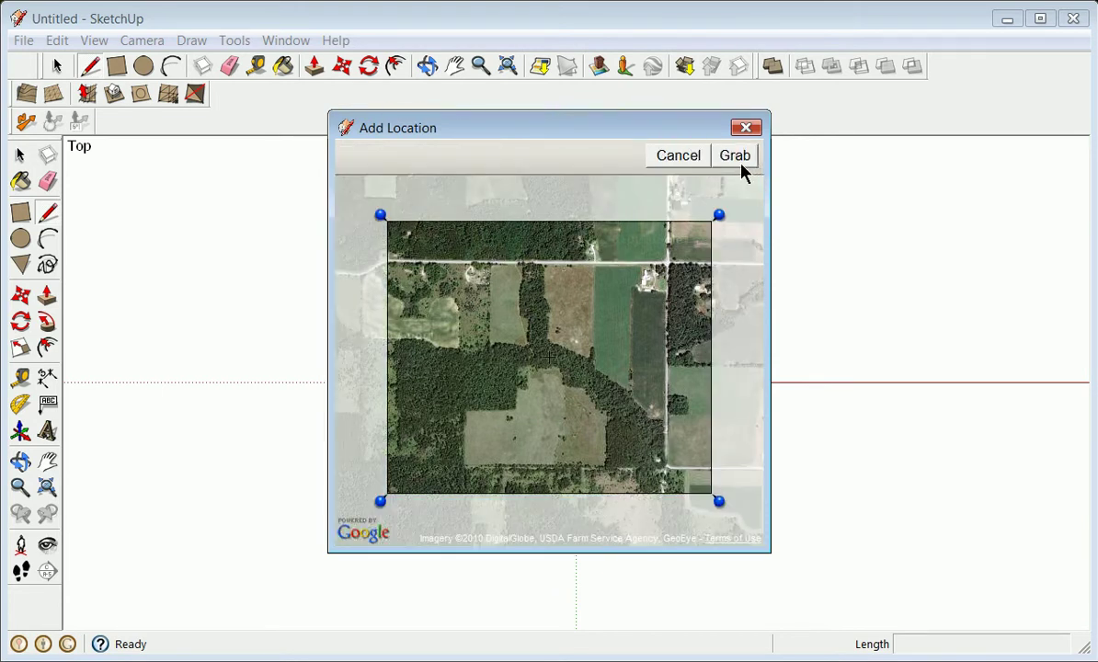
left_click(740, 166)
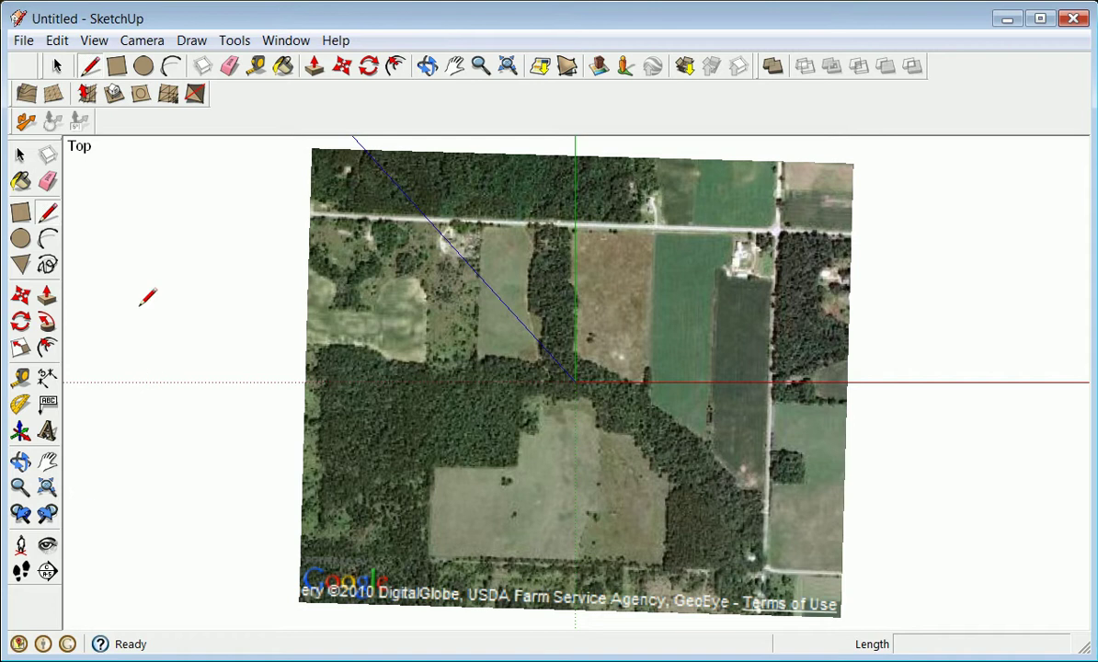
Make the Google Earth Terrain layer visible and hide the Google Earth Snapshot layer.
left_click(20, 461)
left_click_drag(282, 489, 569, 358)
scroll(601, 400, "up", 4)
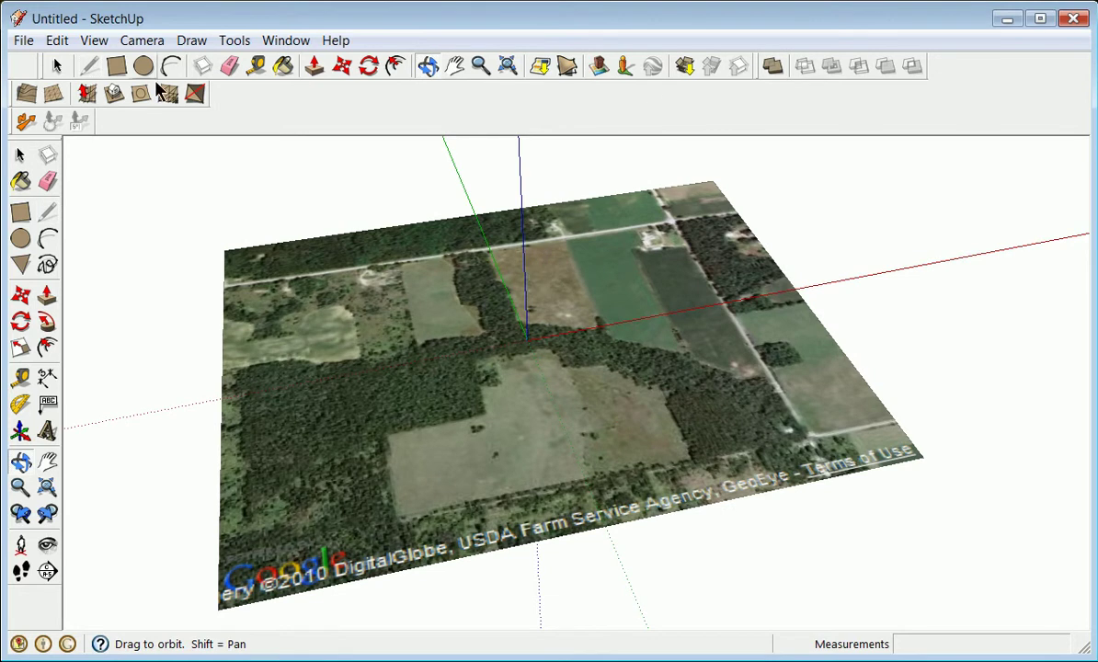
left_click(272, 47)
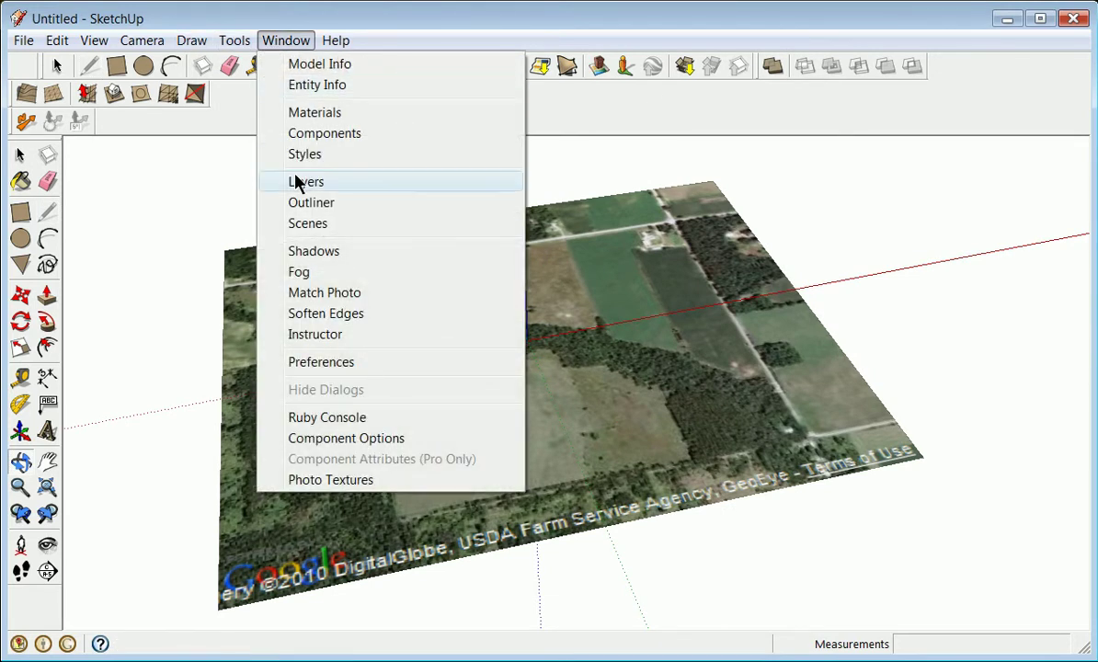
left_click(293, 172)
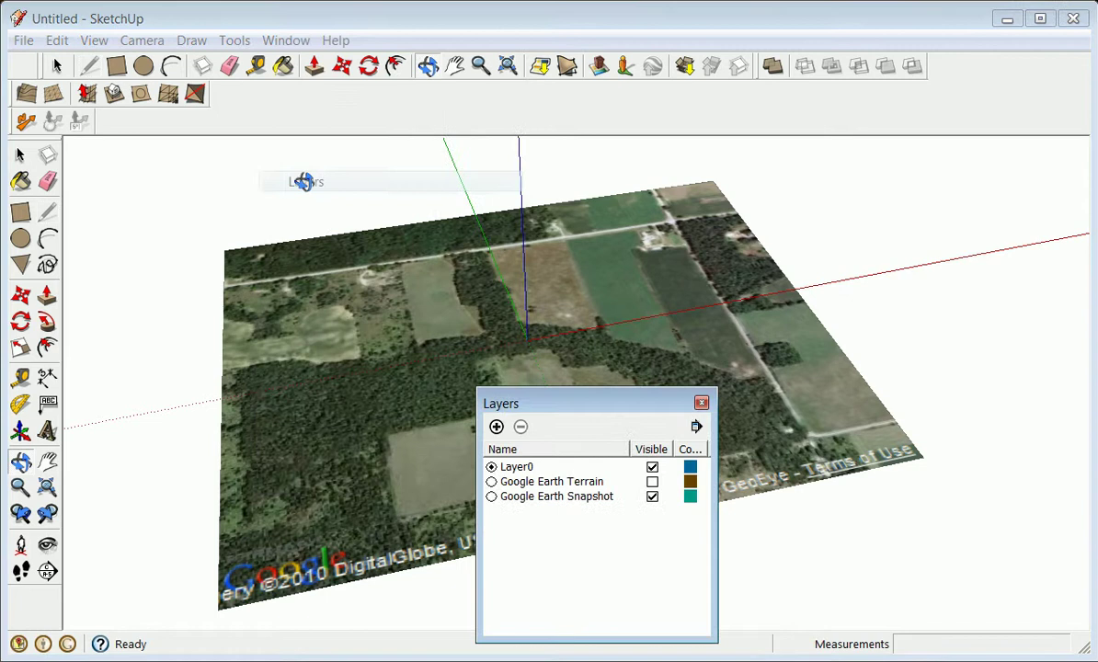
left_click(652, 482)
left_click(652, 497)
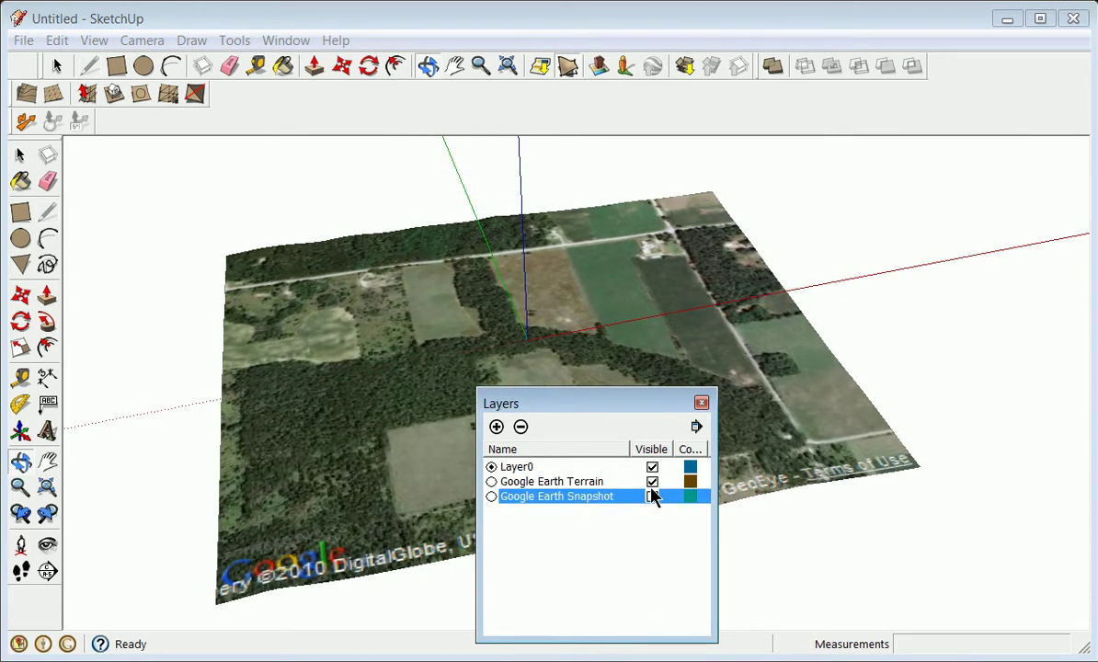
Compare the flat snapshot with the 3D terrain by toggling the visibility of the two Google Earth layers.
left_click(653, 482)
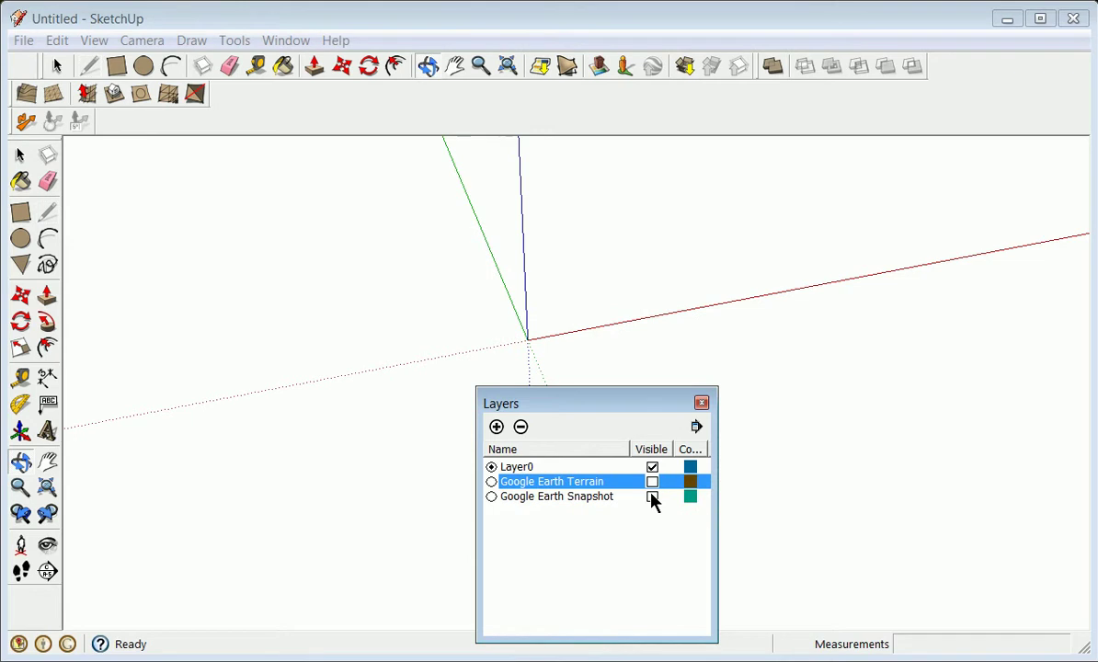
left_click(652, 482)
left_click(654, 498)
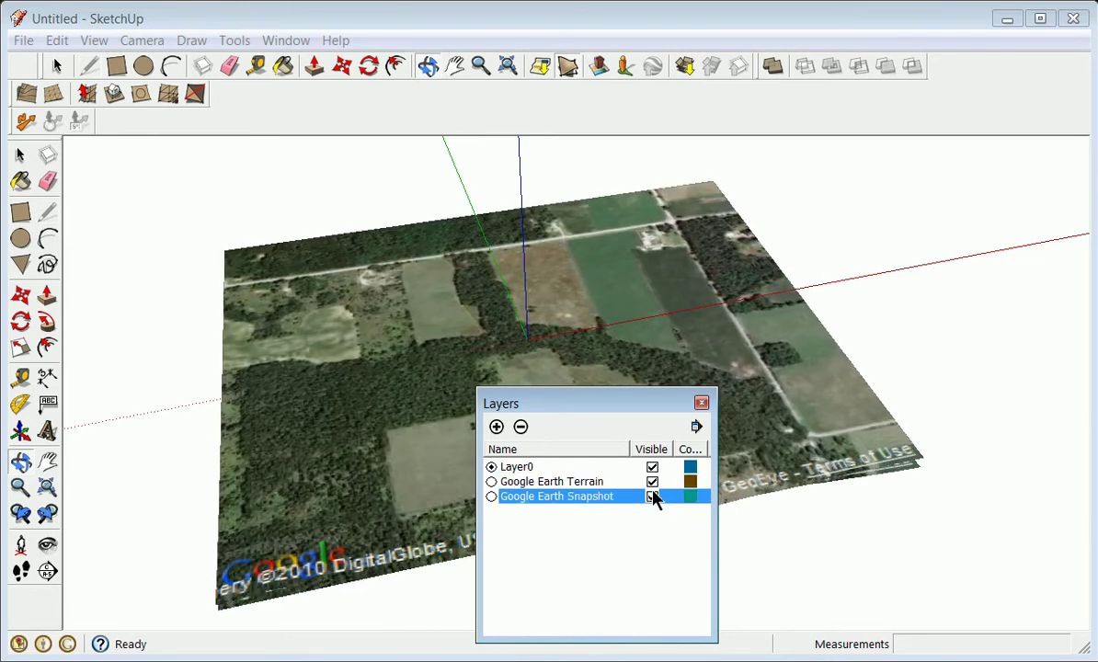
left_click(652, 497)
left_click(653, 482)
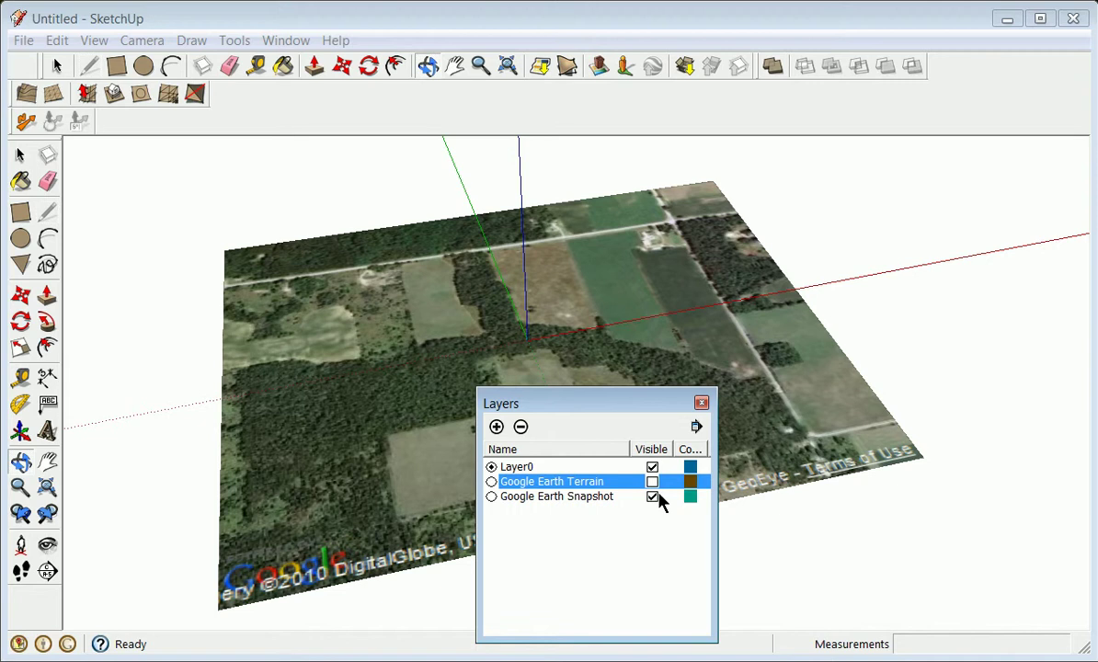
left_click(652, 483)
left_click(653, 497)
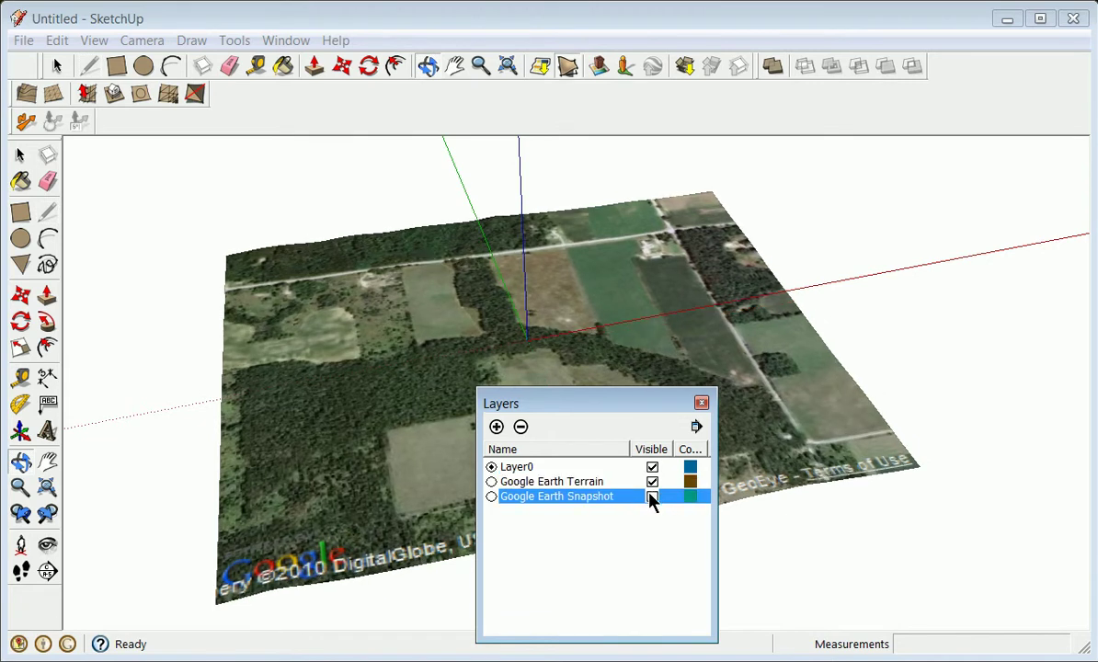
Draw a rectangle about 222 by 125 m beside the terrain on the red axis and extrude it about 110 m into a box.
left_click(701, 403)
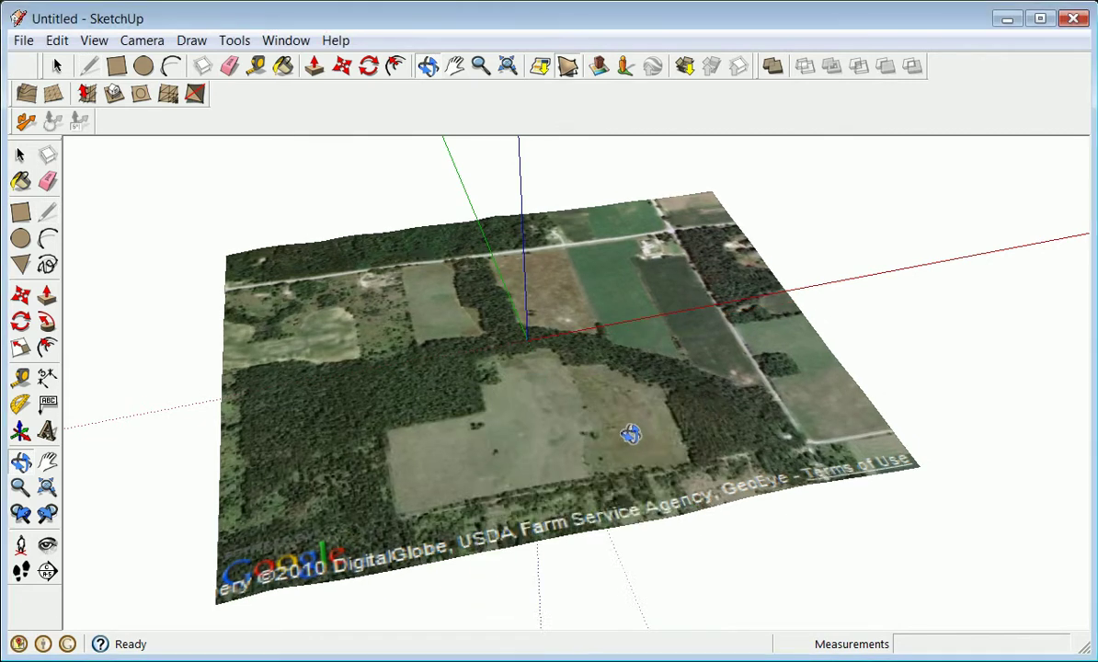
scroll(589, 410, "down", 5)
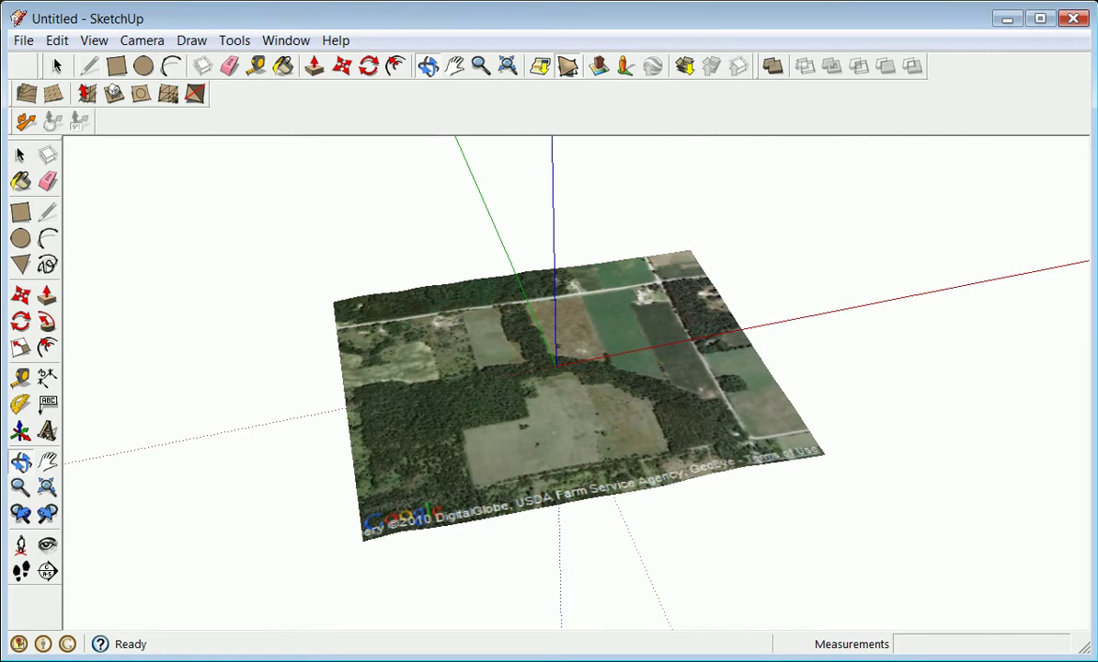
left_click(20, 212)
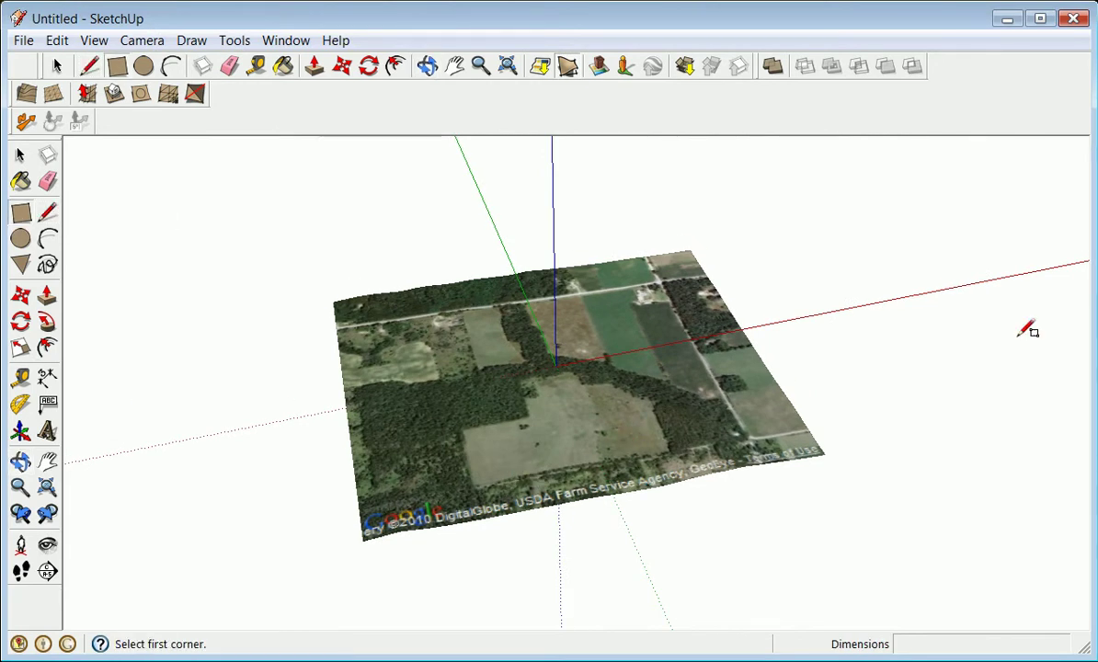
left_click(862, 305)
left_click(907, 271)
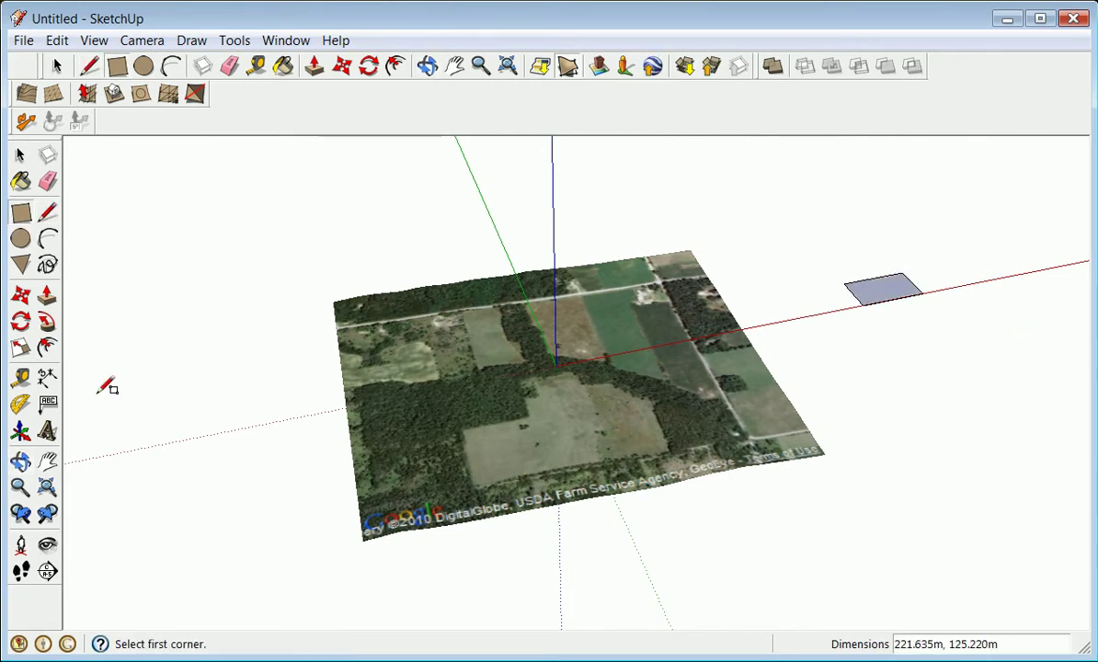
left_click(47, 294)
left_click_drag(883, 288, 877, 257)
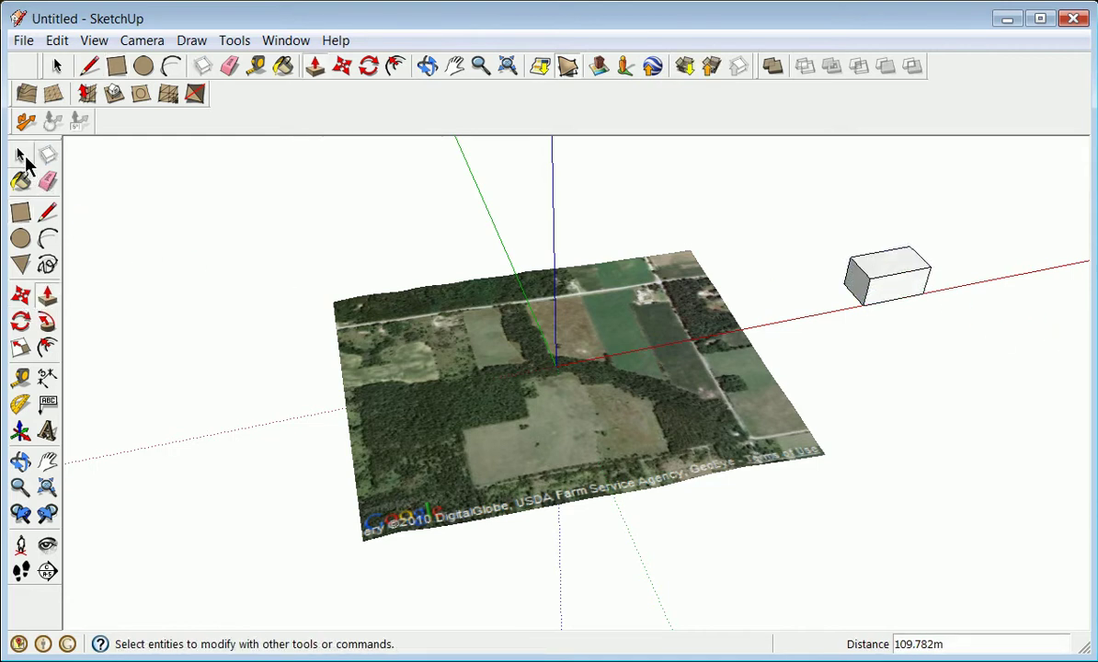
Add a layer named xsect and make it the current layer.
left_click(21, 154)
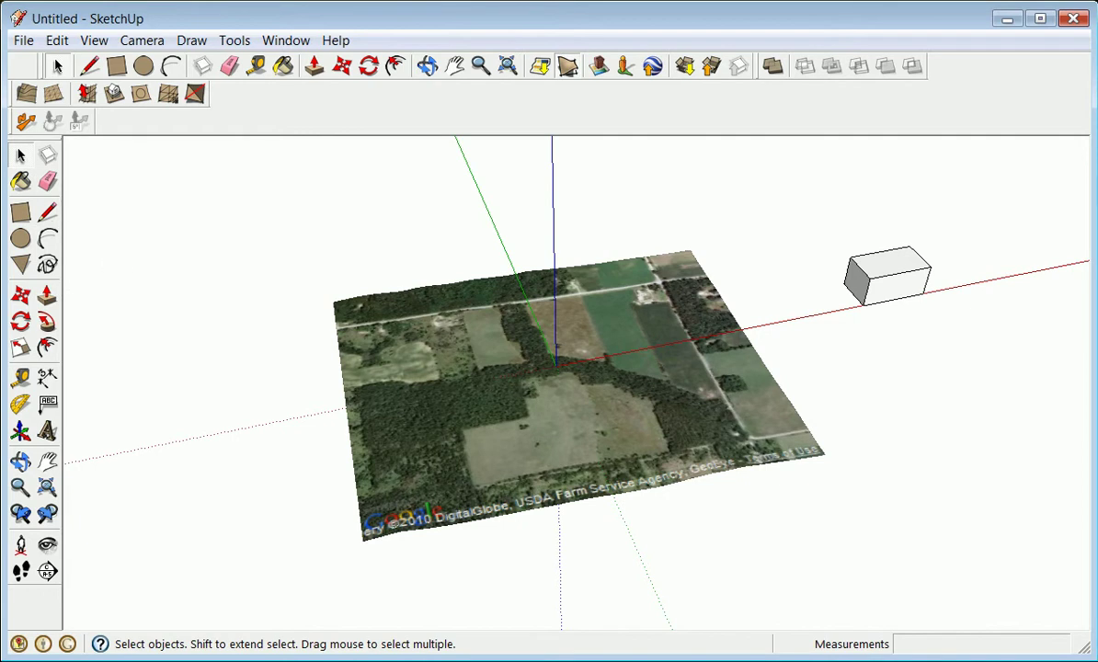
left_click(235, 41)
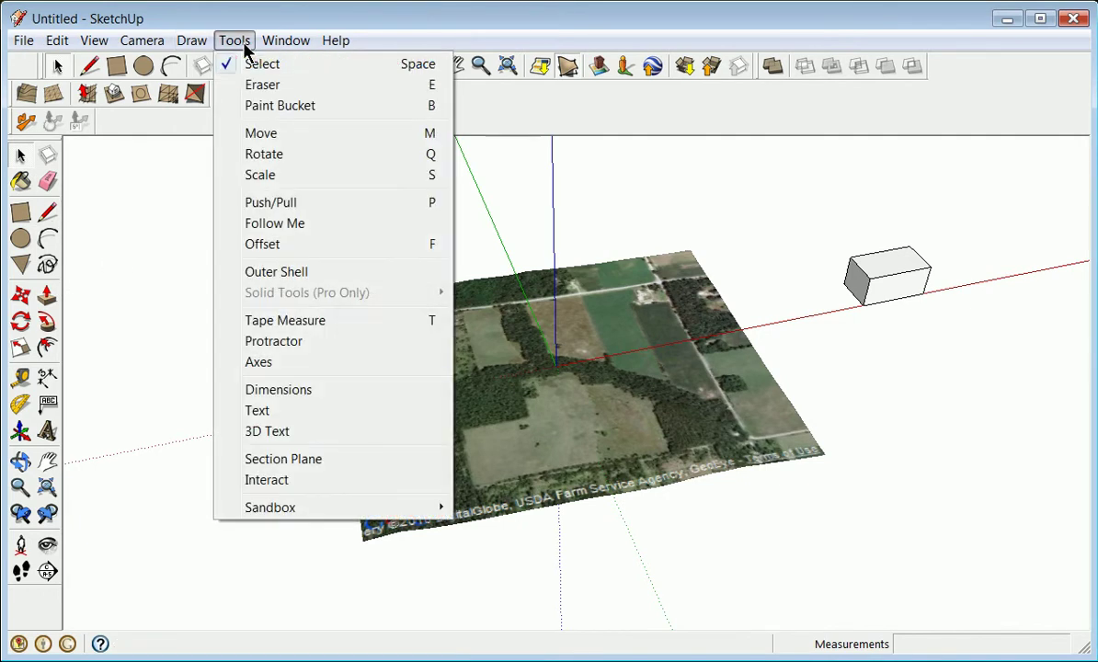
mouse_move(262, 39)
left_click(339, 184)
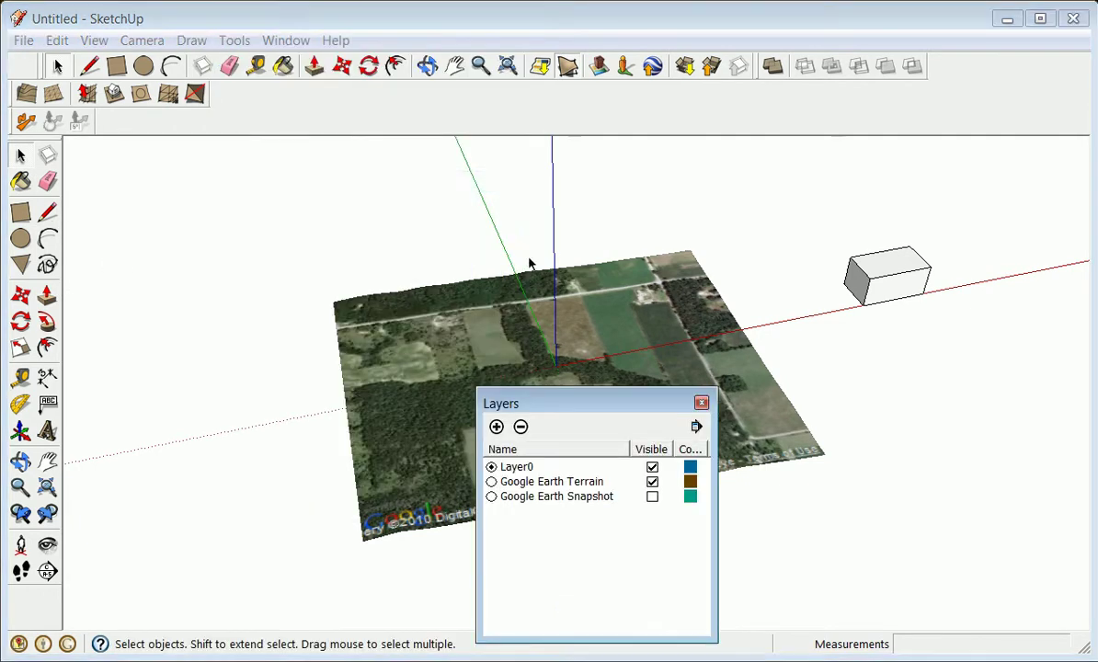
left_click(497, 428)
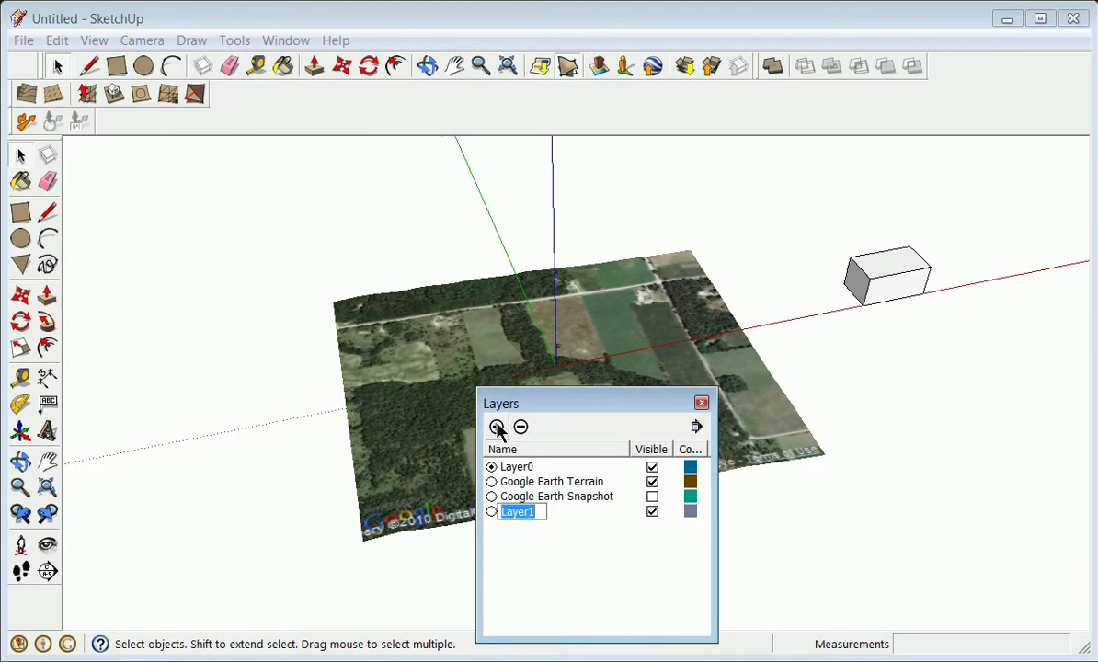
type("xsect")
left_click(491, 512)
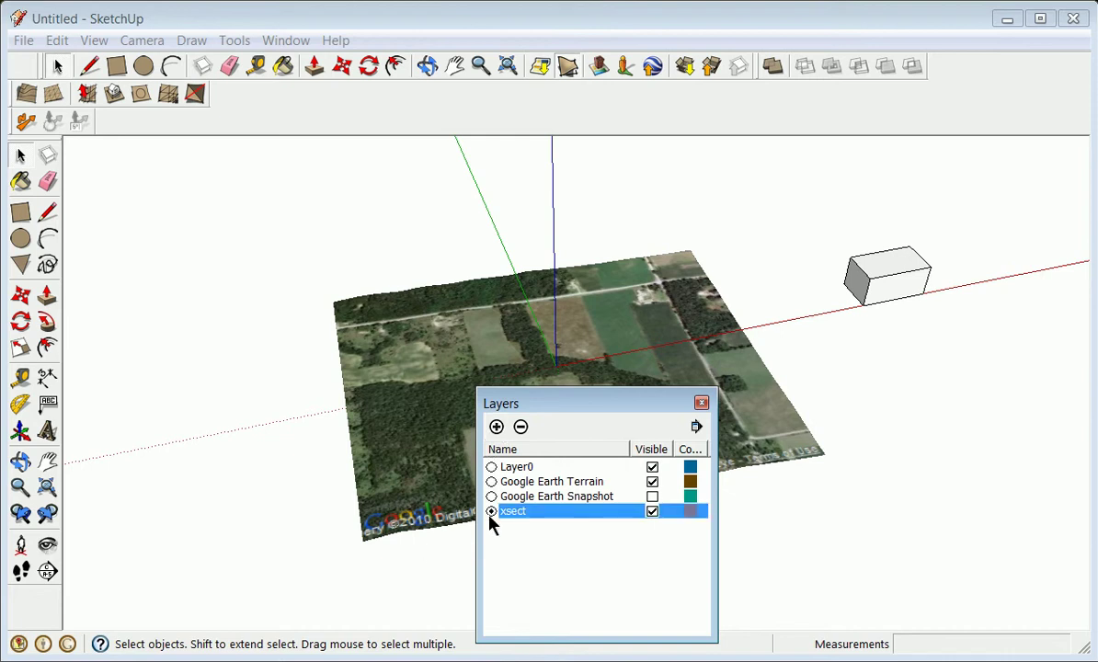
left_click(701, 403)
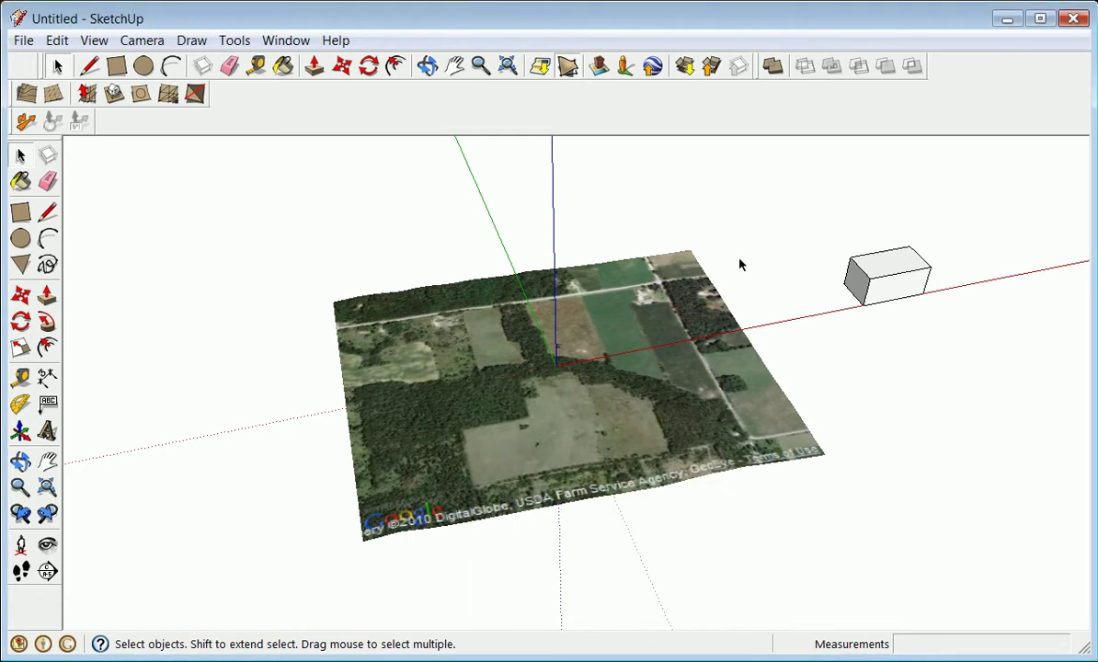
Place a section plane through the terrain near the origin, perpendicular to the green axis, and deactivate its cut.
left_click(48, 573)
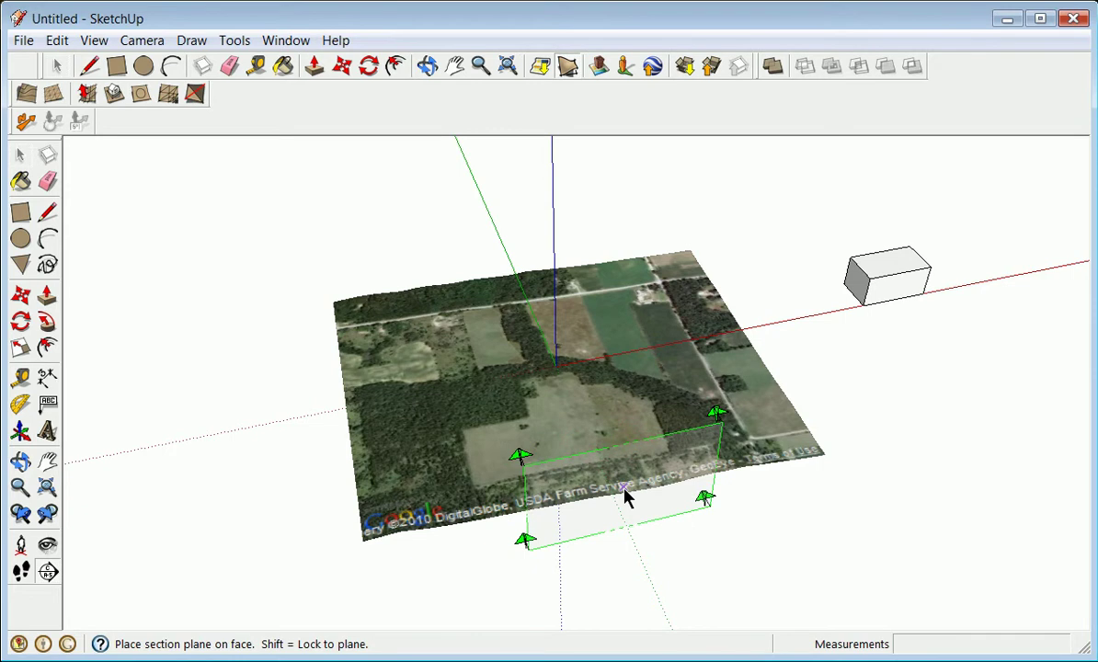
left_click(562, 370)
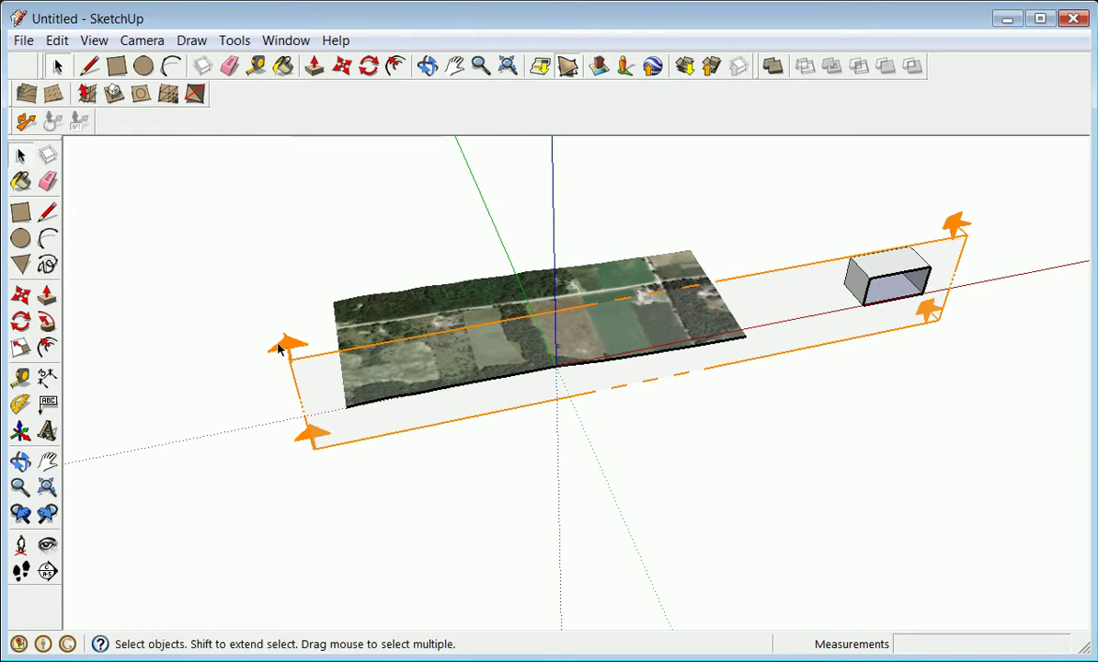
left_click(20, 462)
left_click_drag(120, 437, 166, 331)
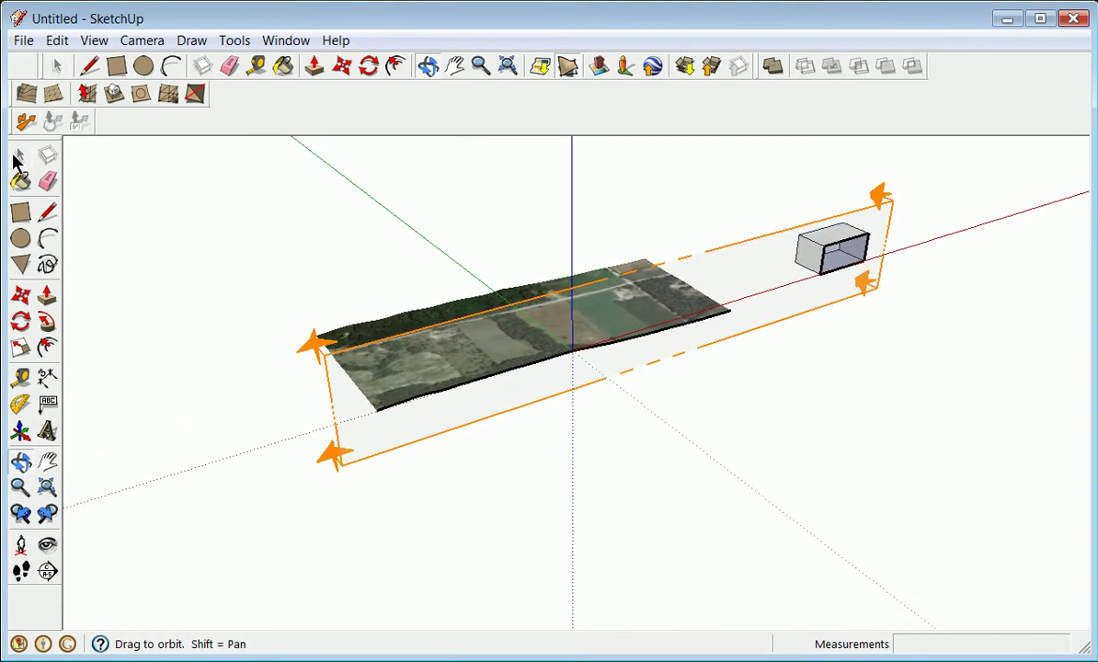
left_click(21, 157)
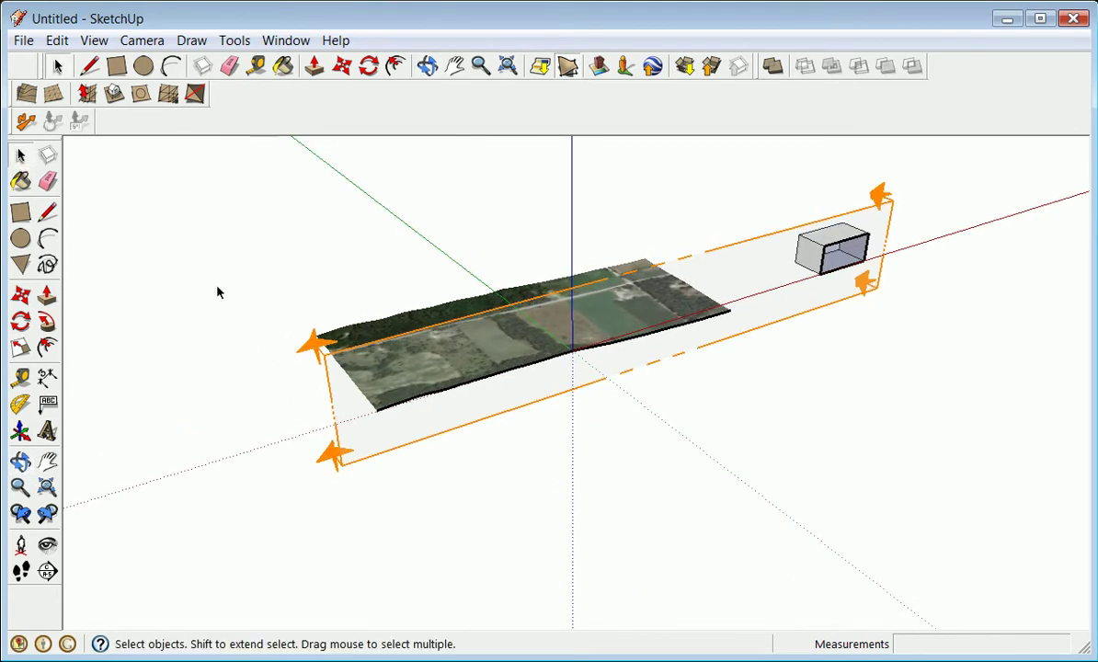
double_click(333, 359)
left_click(290, 331)
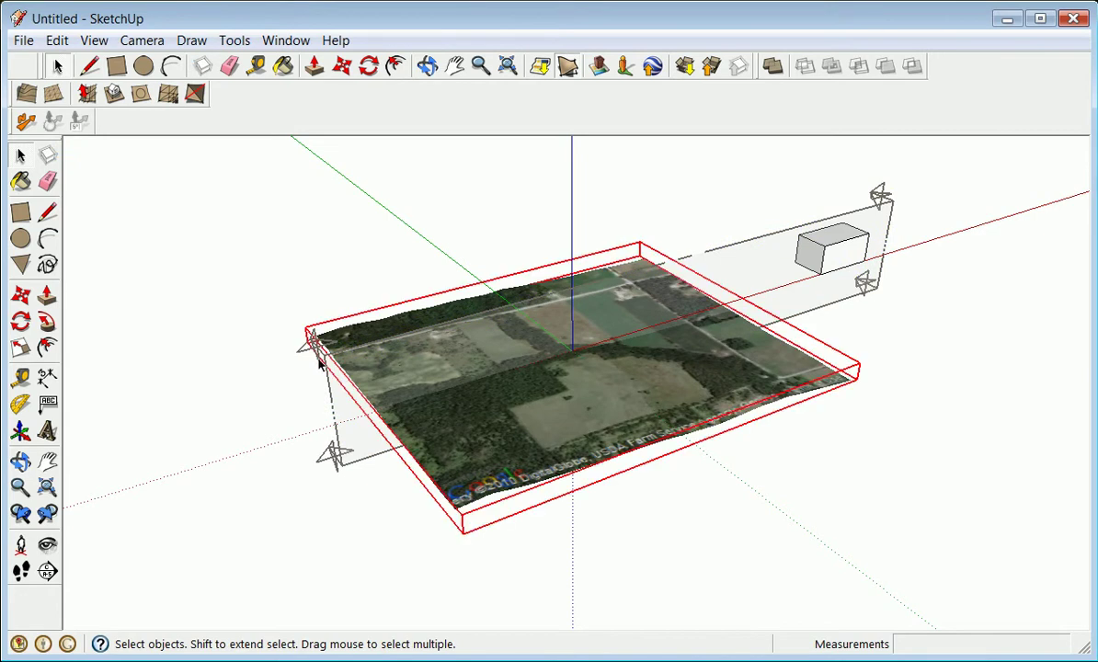
Create a group from the section plane's slice through the terrain and box.
left_click(296, 320)
left_click(299, 336)
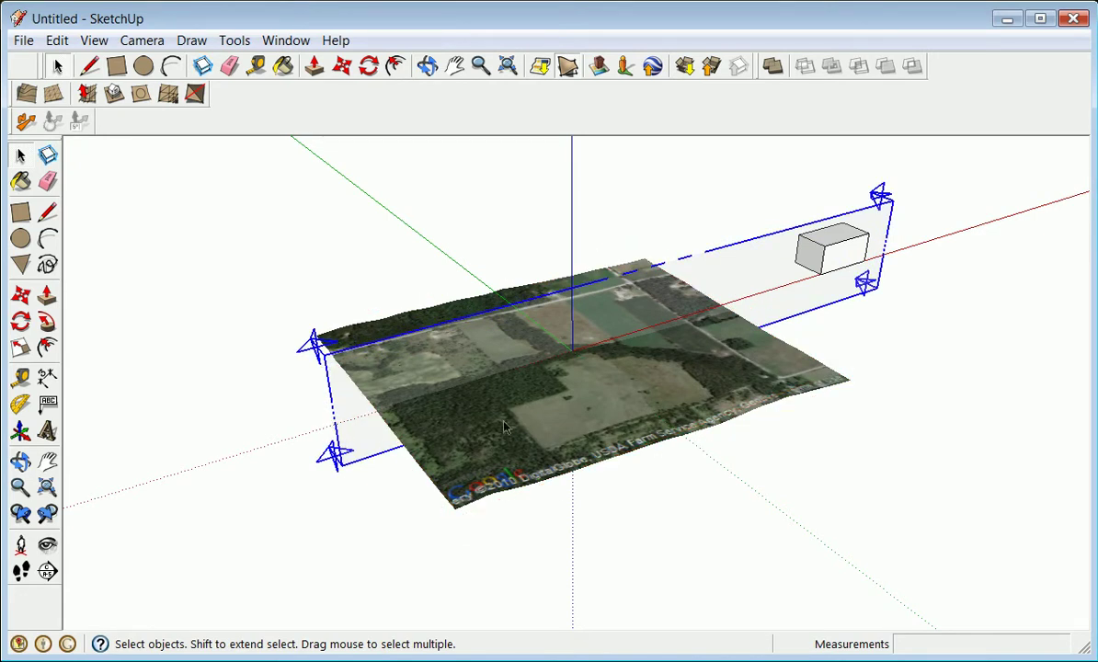
right_click(327, 371)
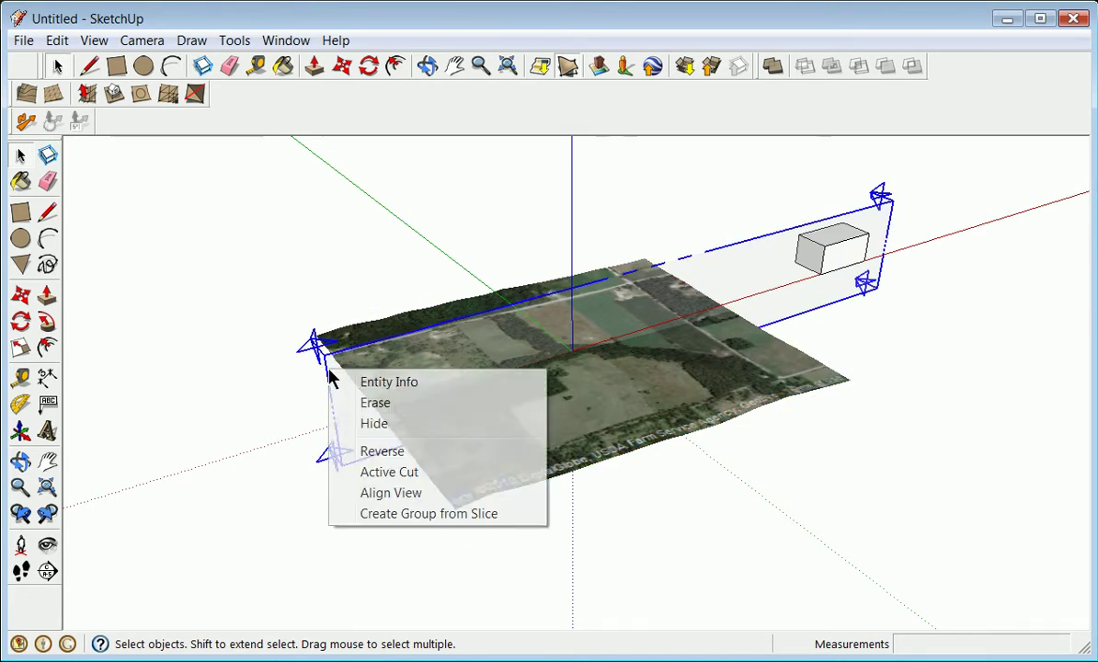
left_click(413, 516)
left_click(233, 373)
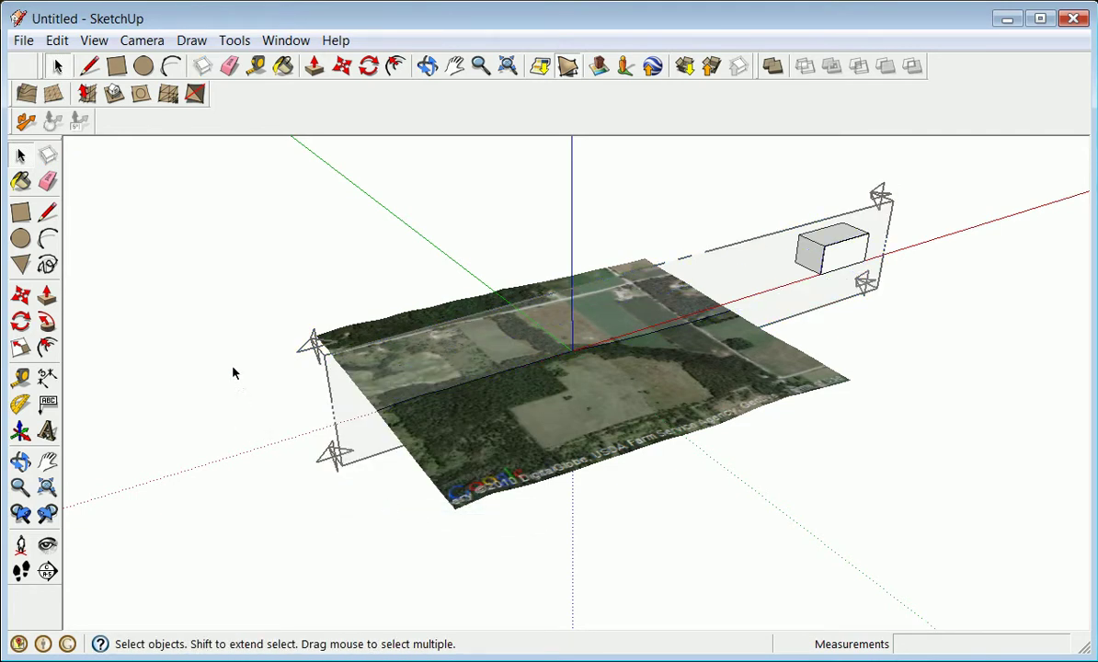
Move the section plane 30 m along the green axis and create a group from its slice there.
left_click(327, 361)
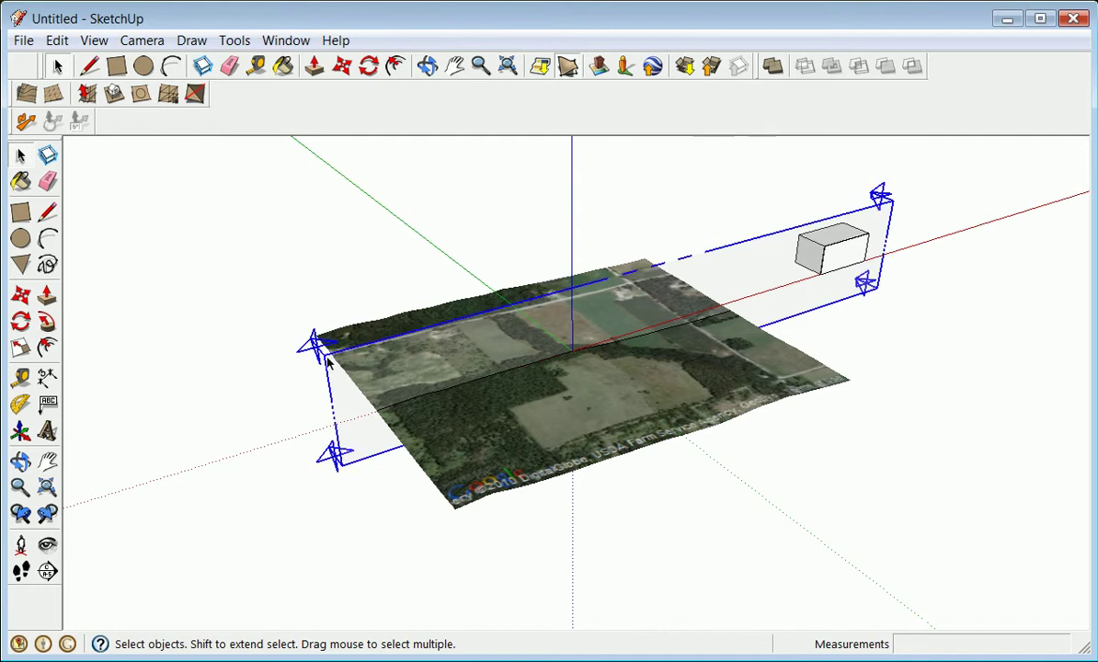
left_click(21, 295)
left_click(336, 422)
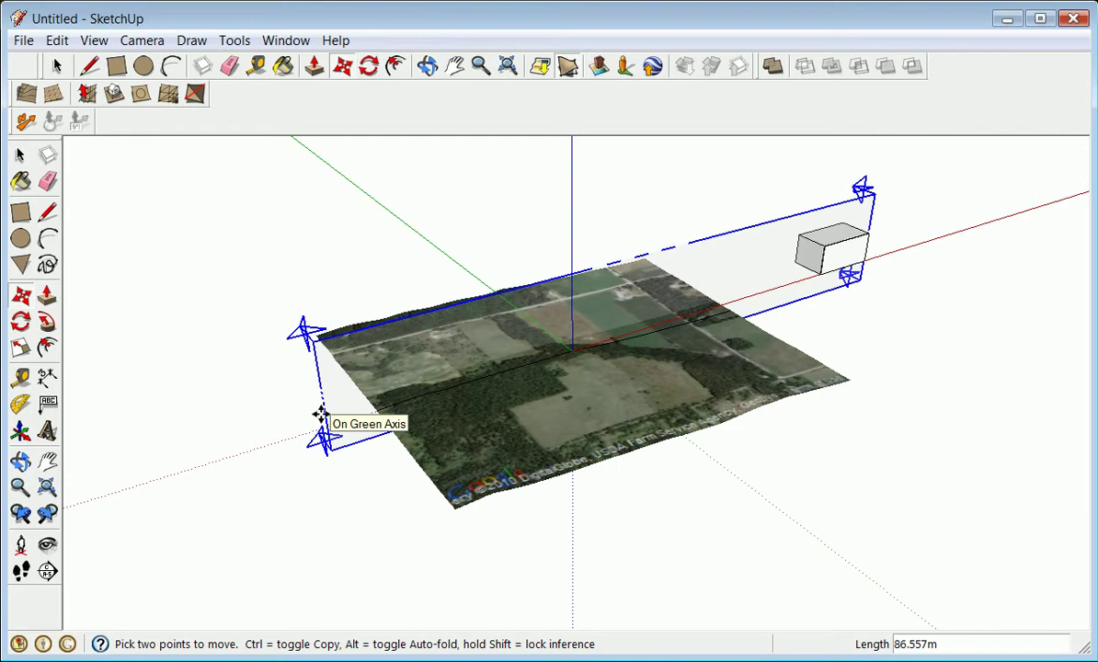
type("3")
key("Return")
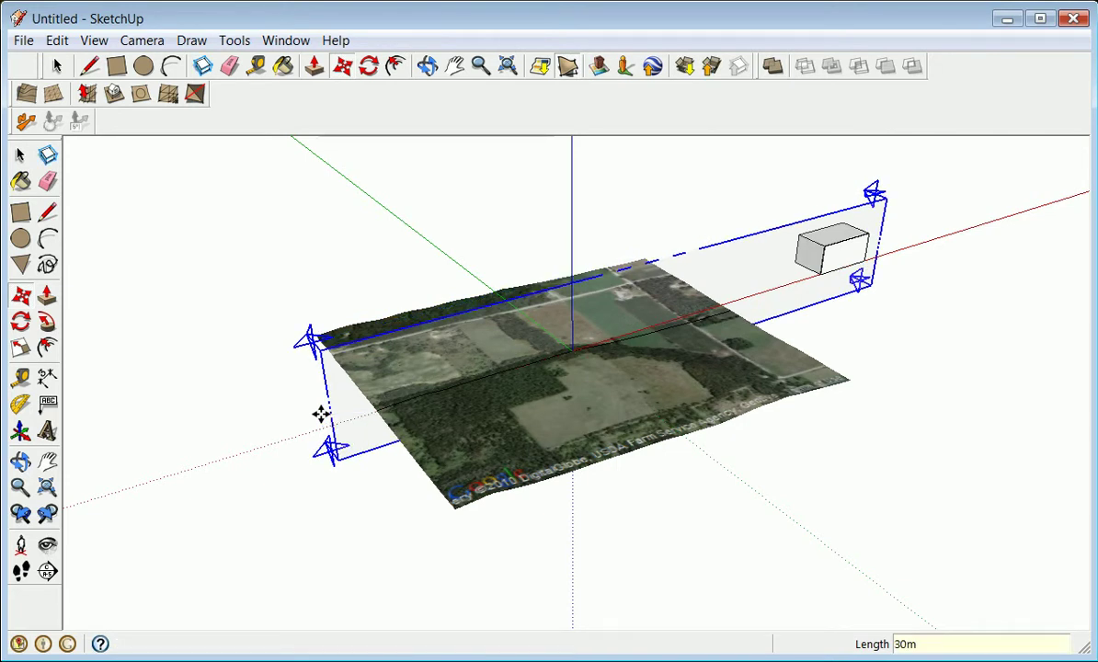
right_click(317, 347)
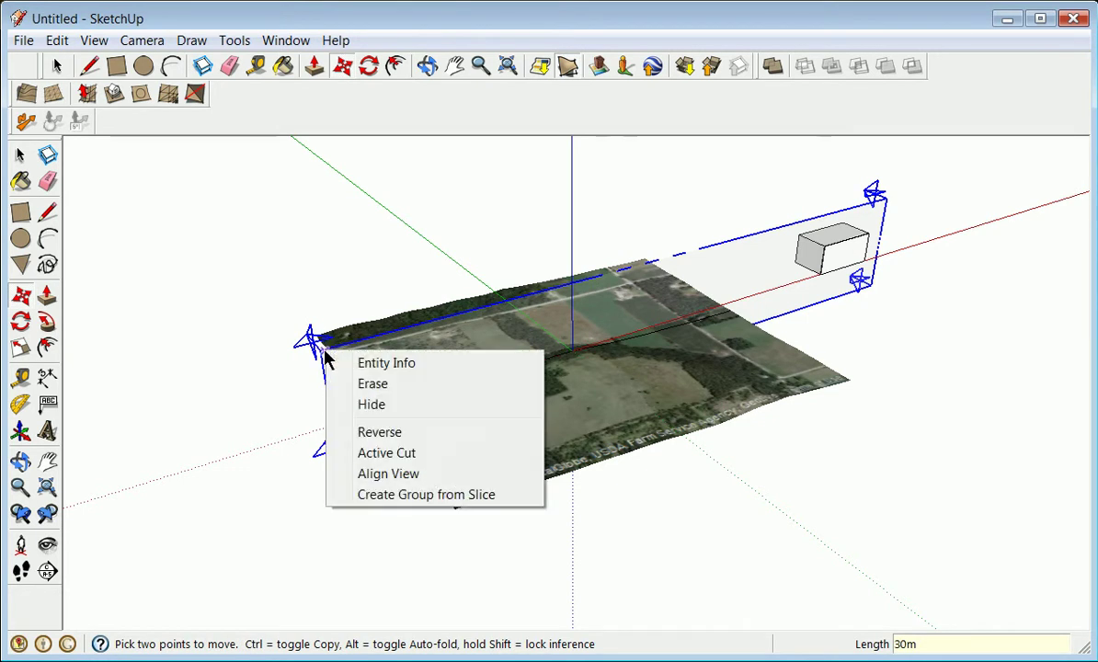
left_click(418, 495)
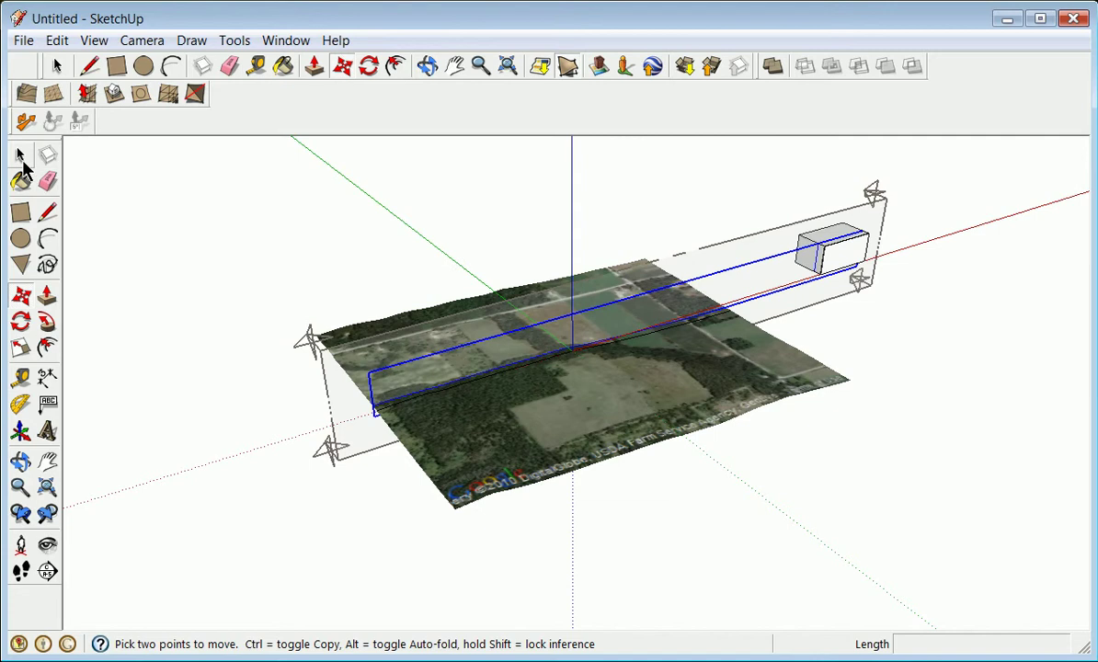
Shift the section plane a further 30 m along the green axis and create another group from the new slice.
left_click(20, 156)
left_click(322, 357)
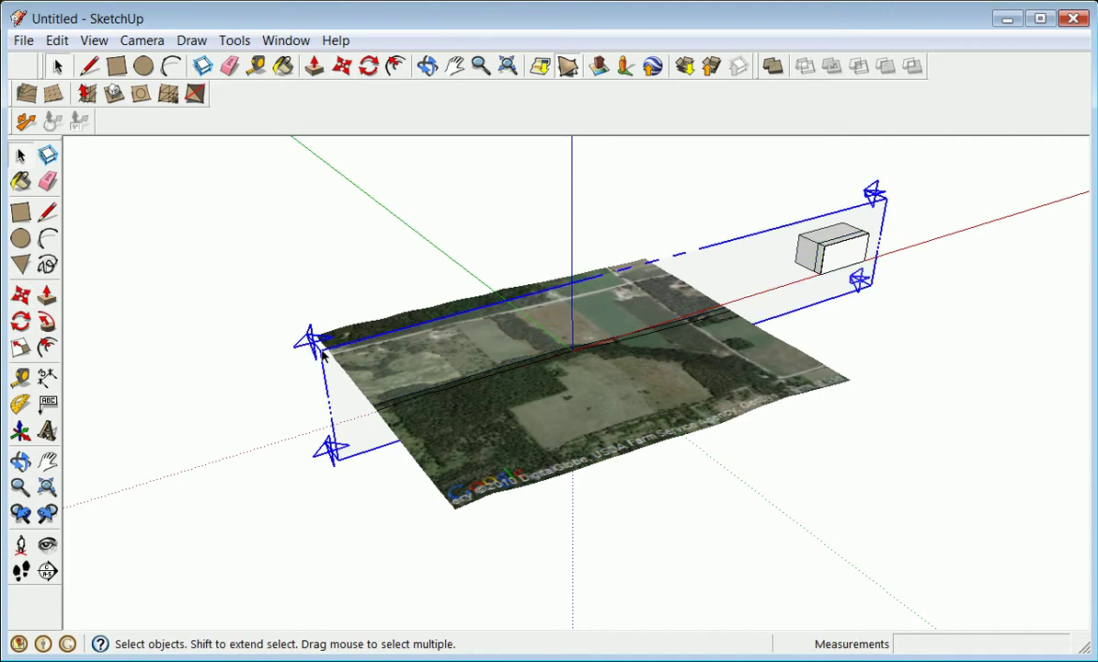
left_click(20, 294)
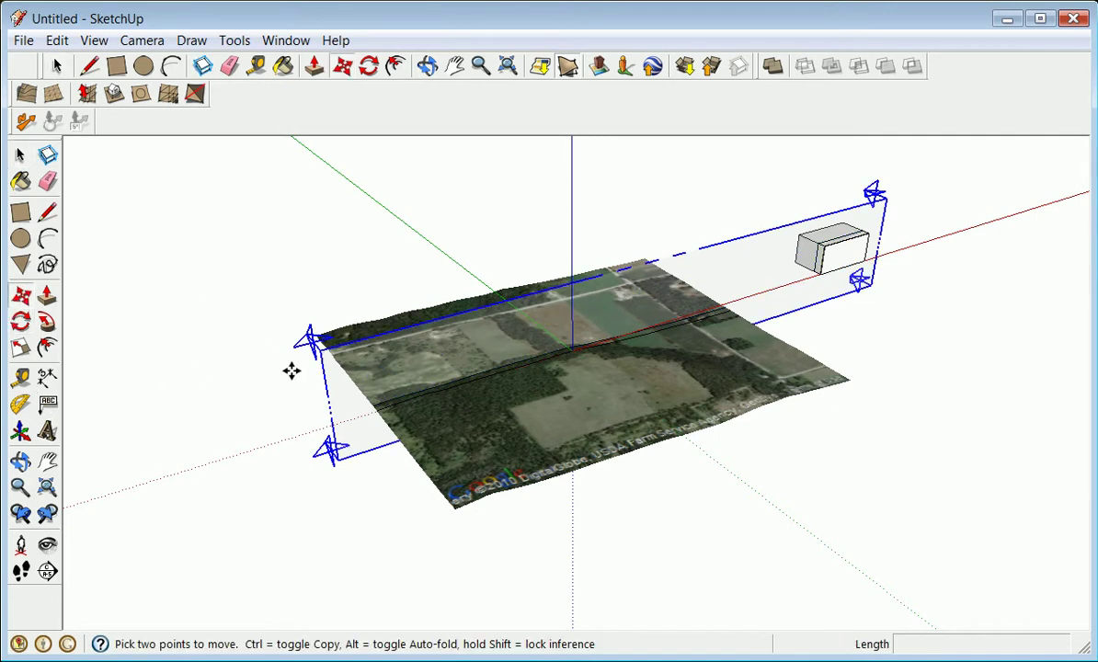
left_click(322, 348)
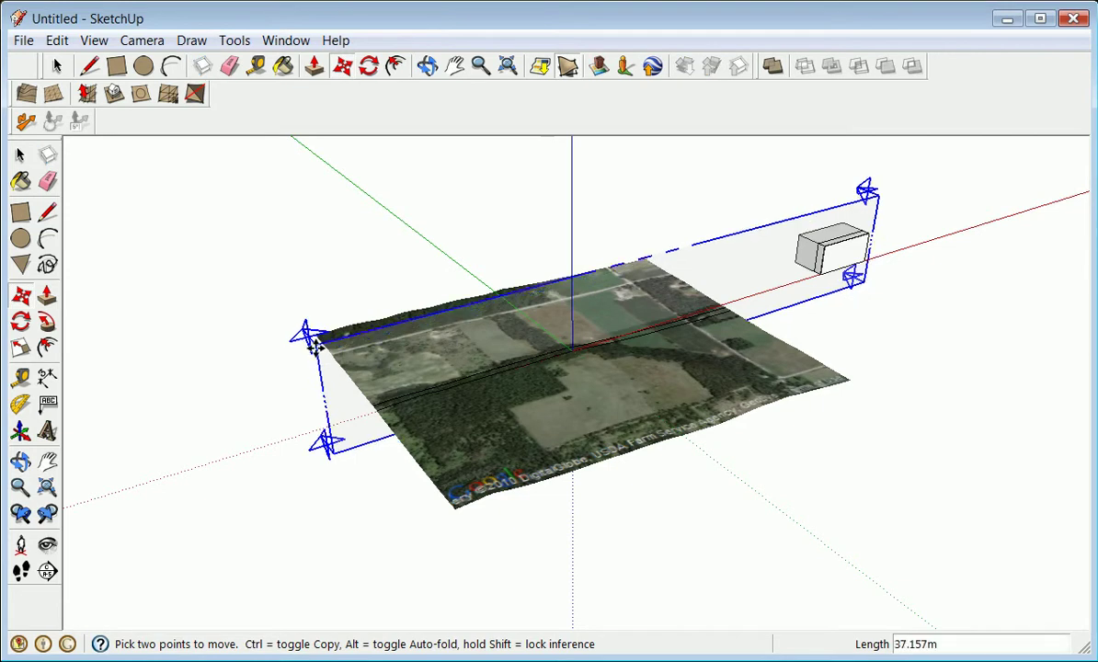
type("30")
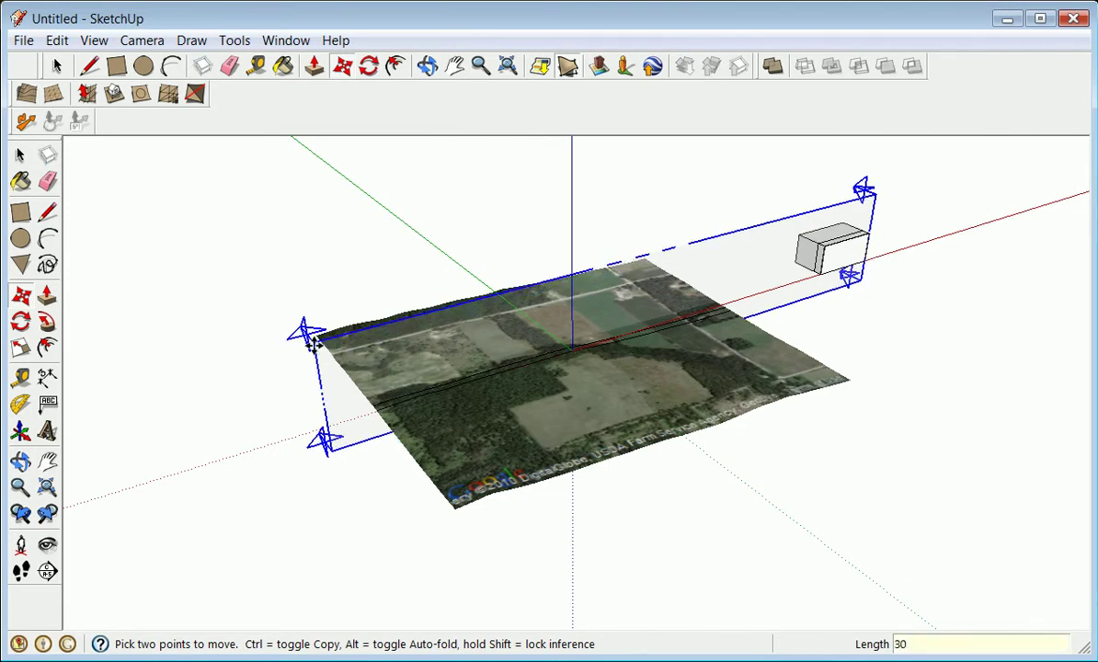
key("Return")
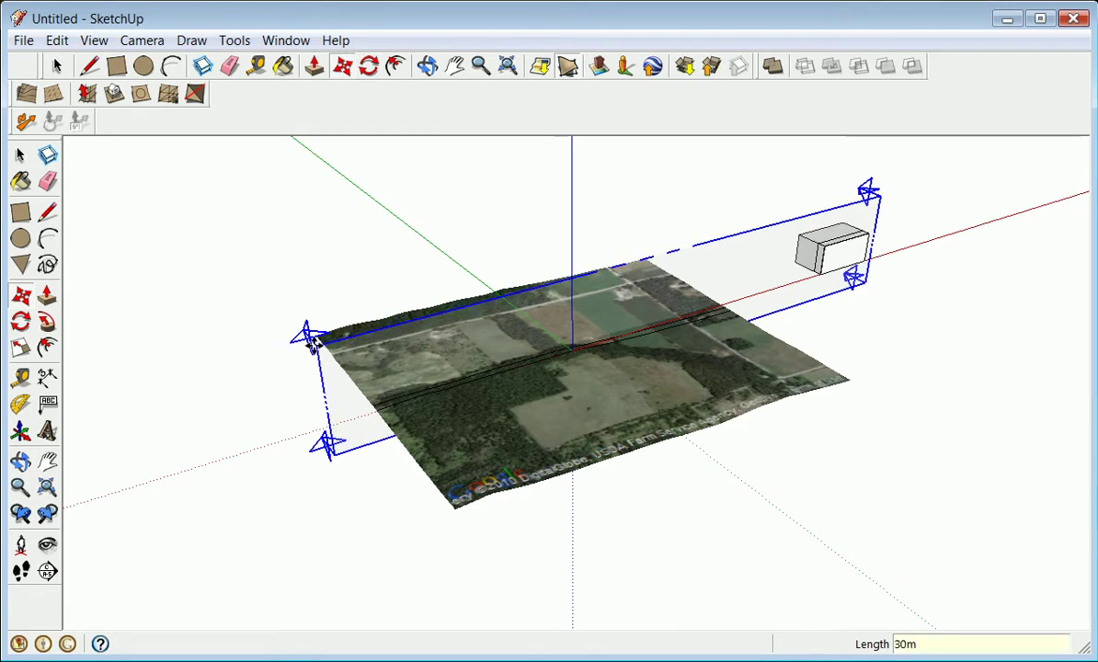
right_click(328, 342)
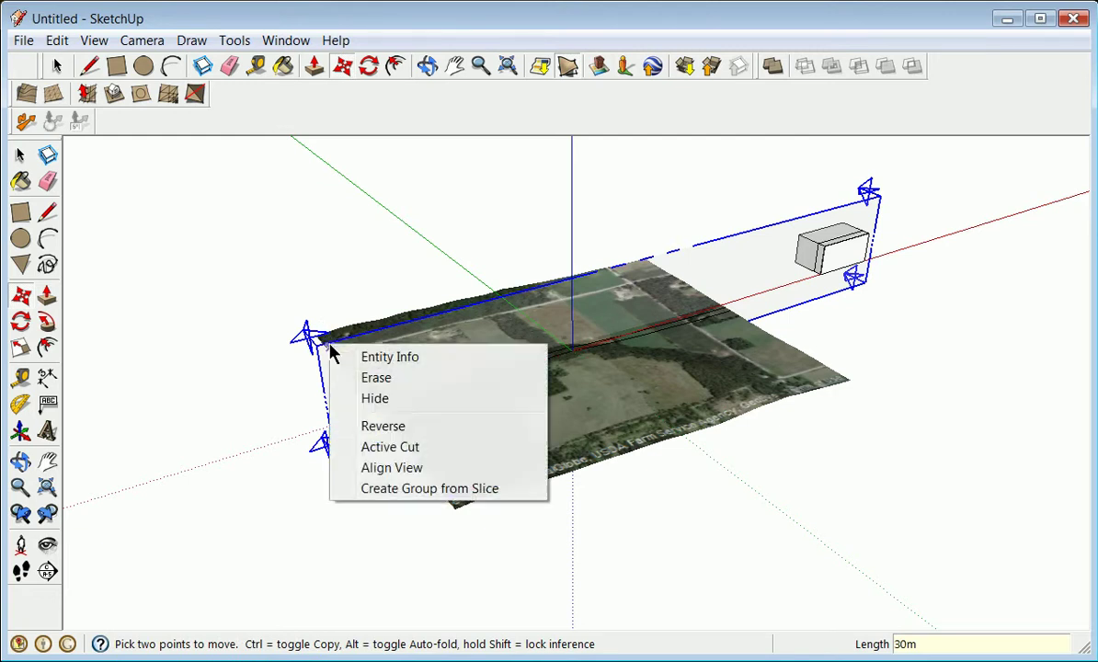
left_click(402, 489)
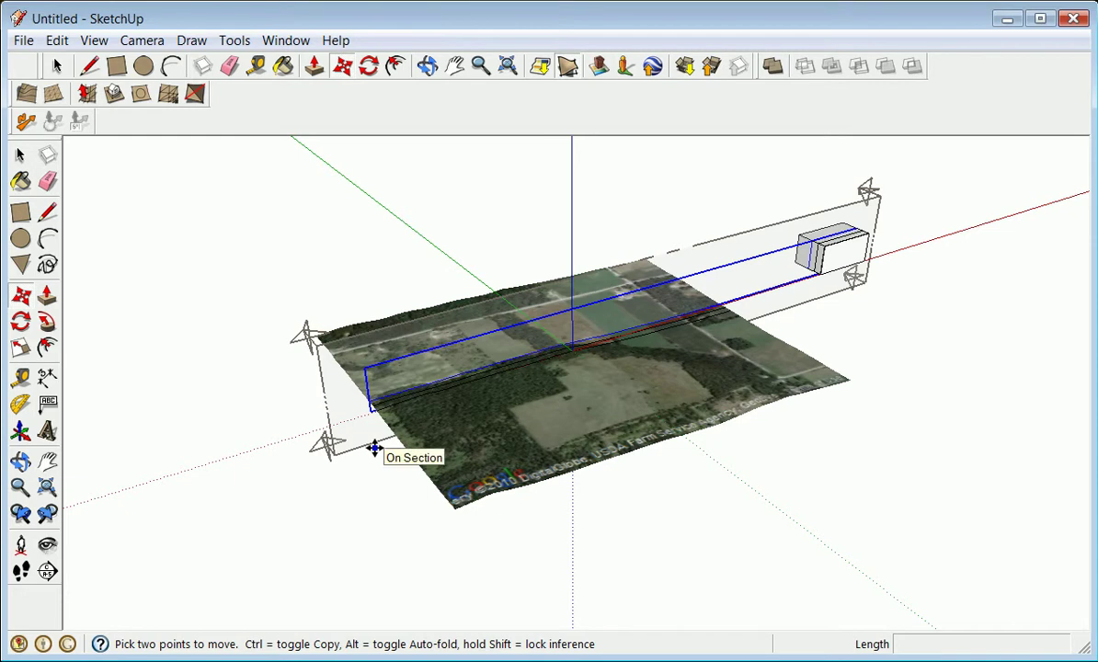
Examine the model's geographic location in the Geo-location section of Model Info.
left_click(20, 156)
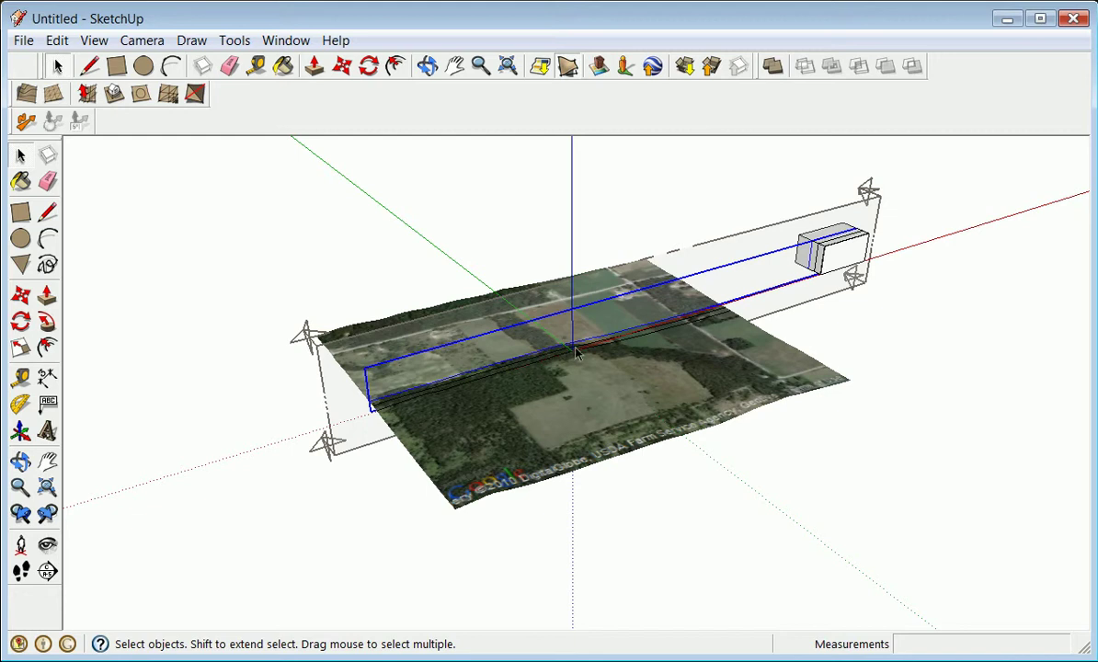
left_click(286, 40)
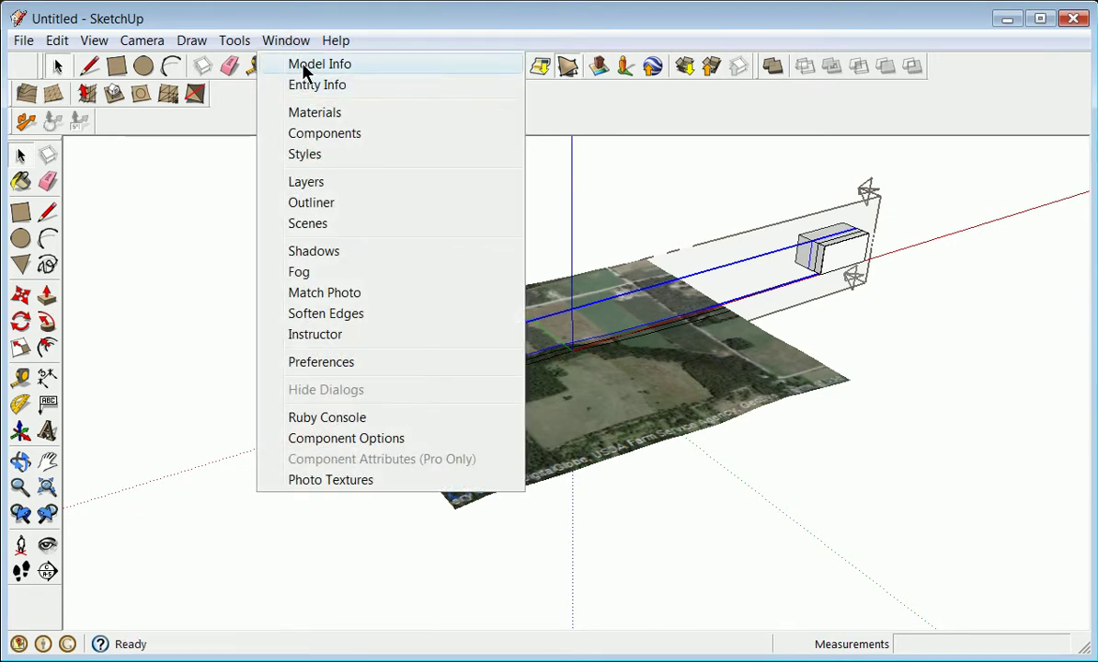
left_click(301, 63)
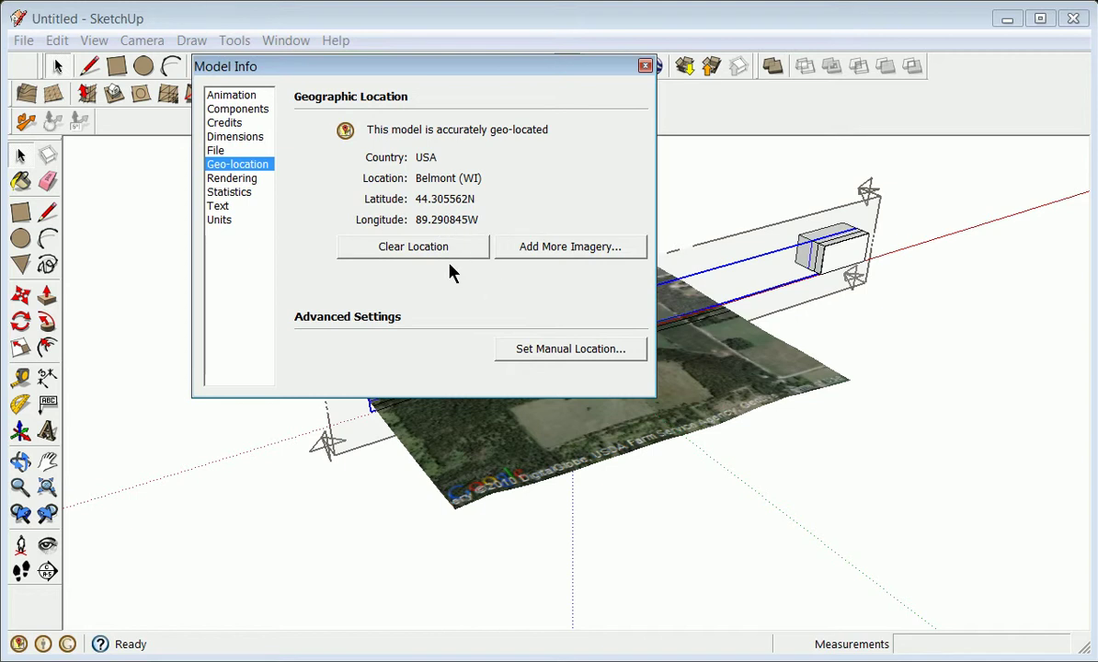
left_click(645, 67)
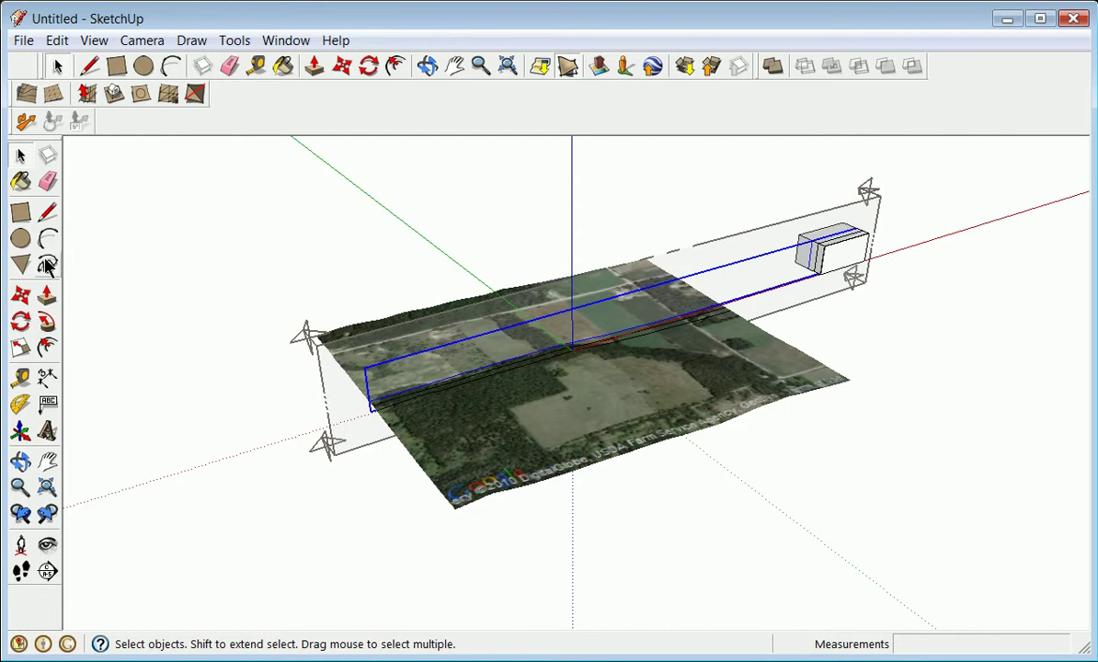
Erase the section plane, keeping the three slice groups.
left_click(309, 46)
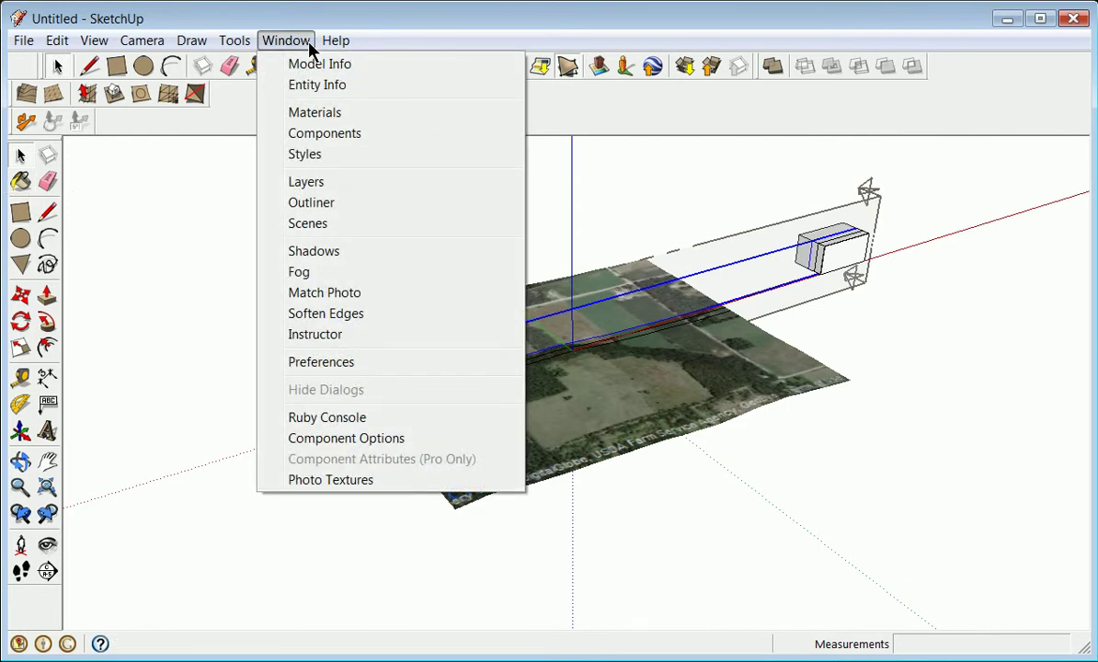
left_click(326, 334)
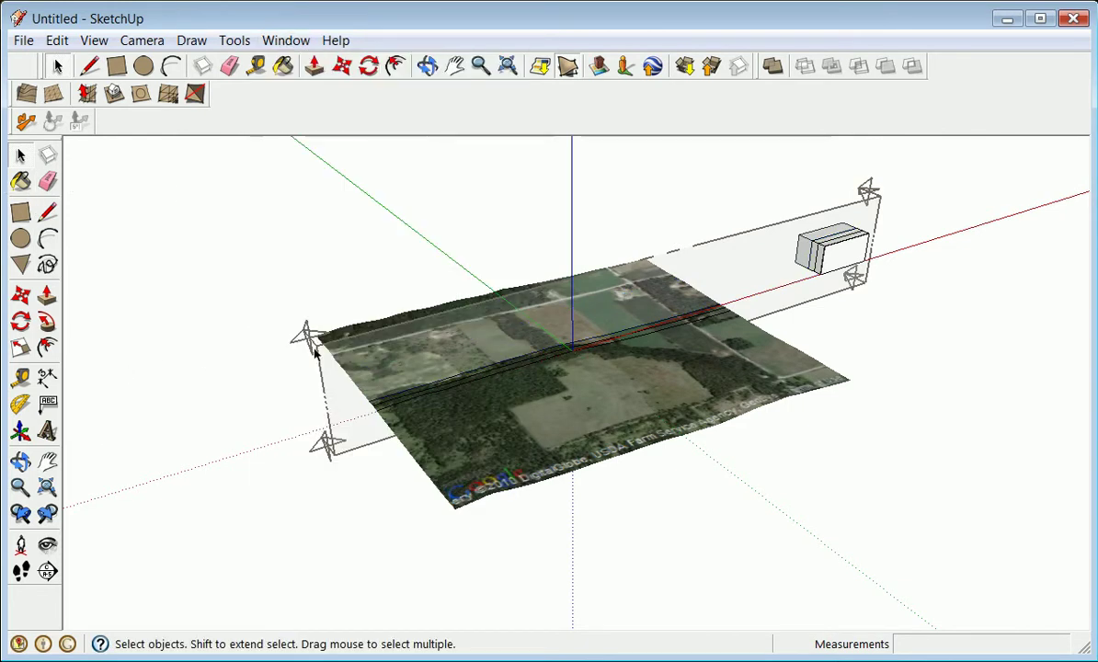
left_click(315, 352)
right_click(319, 359)
left_click(358, 384)
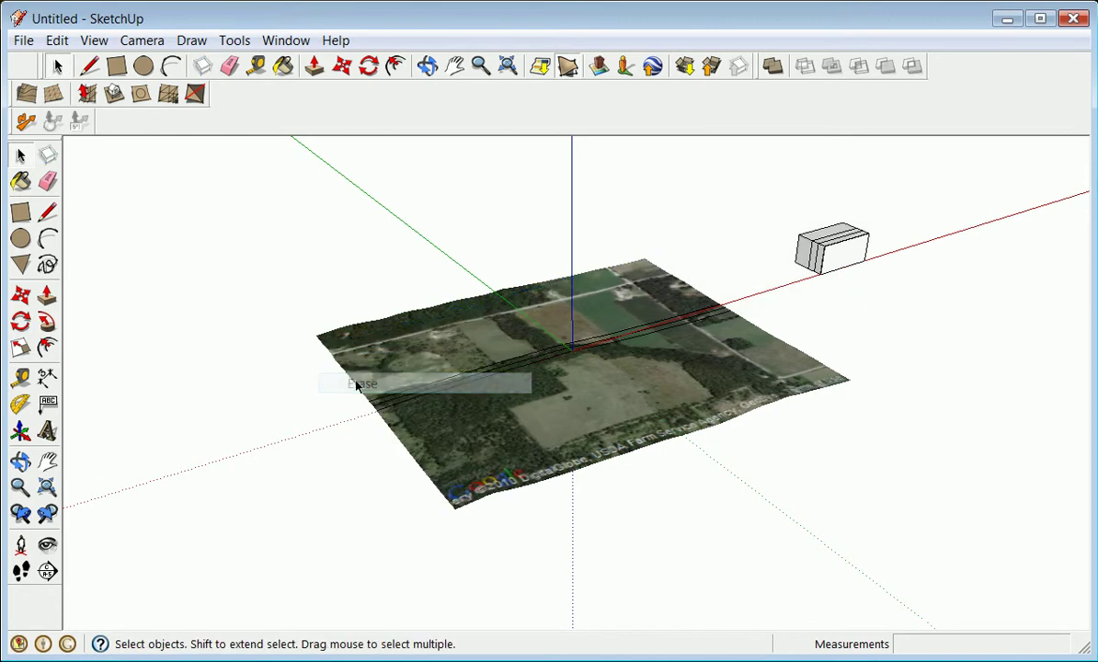
Hide the Google Earth Terrain layer and Layer0 so only the xsect layer shows.
scroll(440, 379, "up", 3)
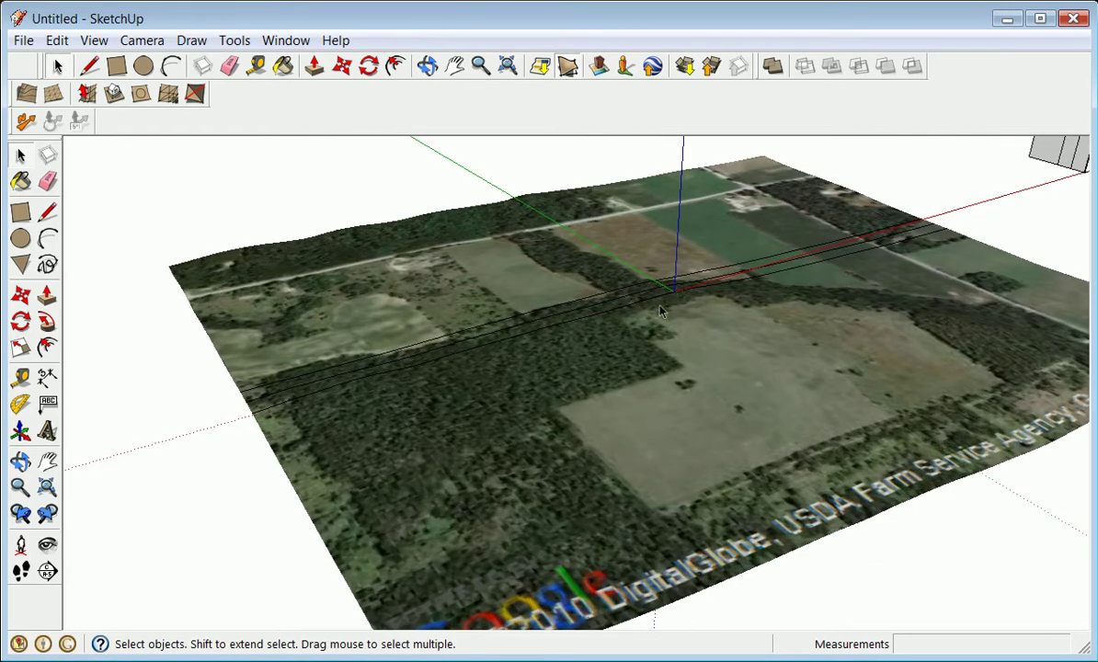
scroll(641, 331, "down", 2)
left_click(286, 40)
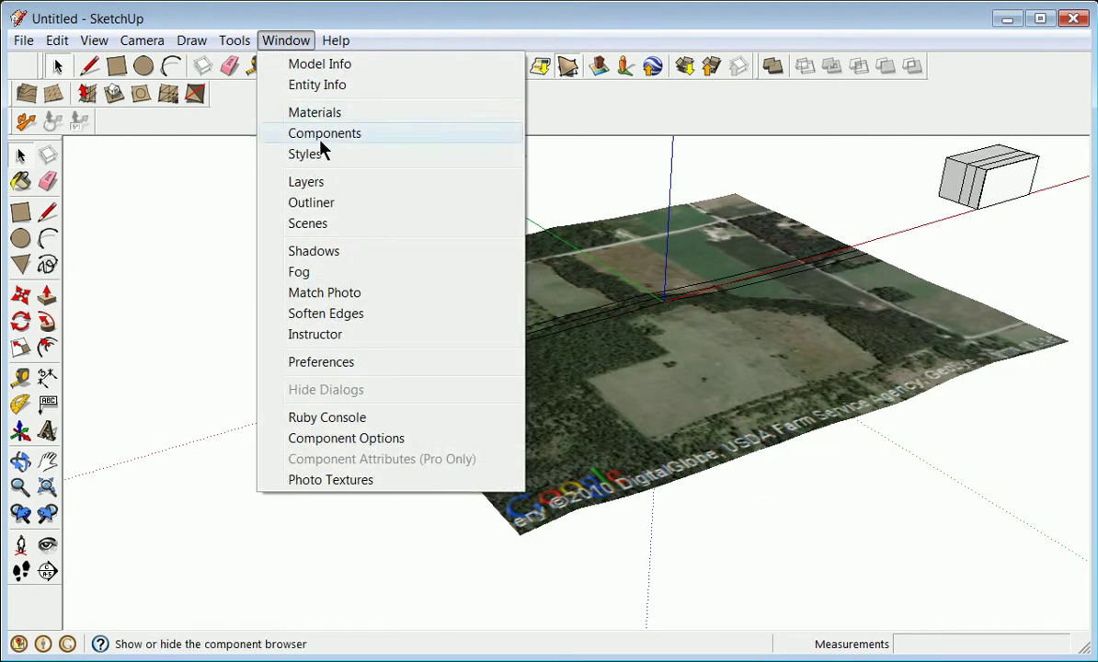
left_click(320, 181)
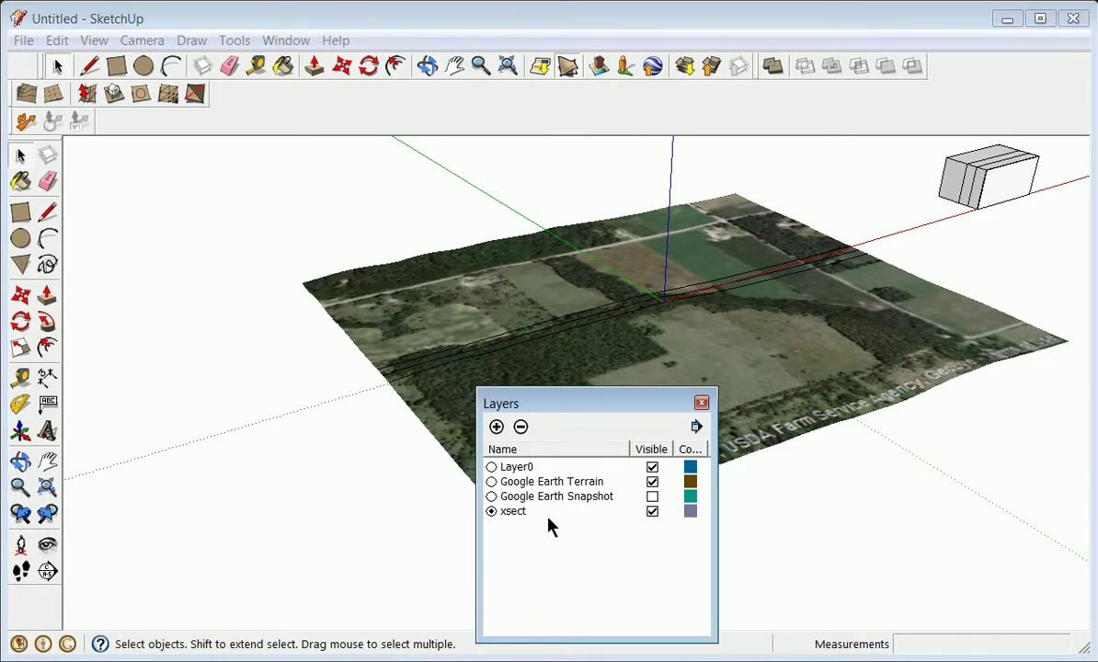
left_click(652, 482)
left_click(652, 467)
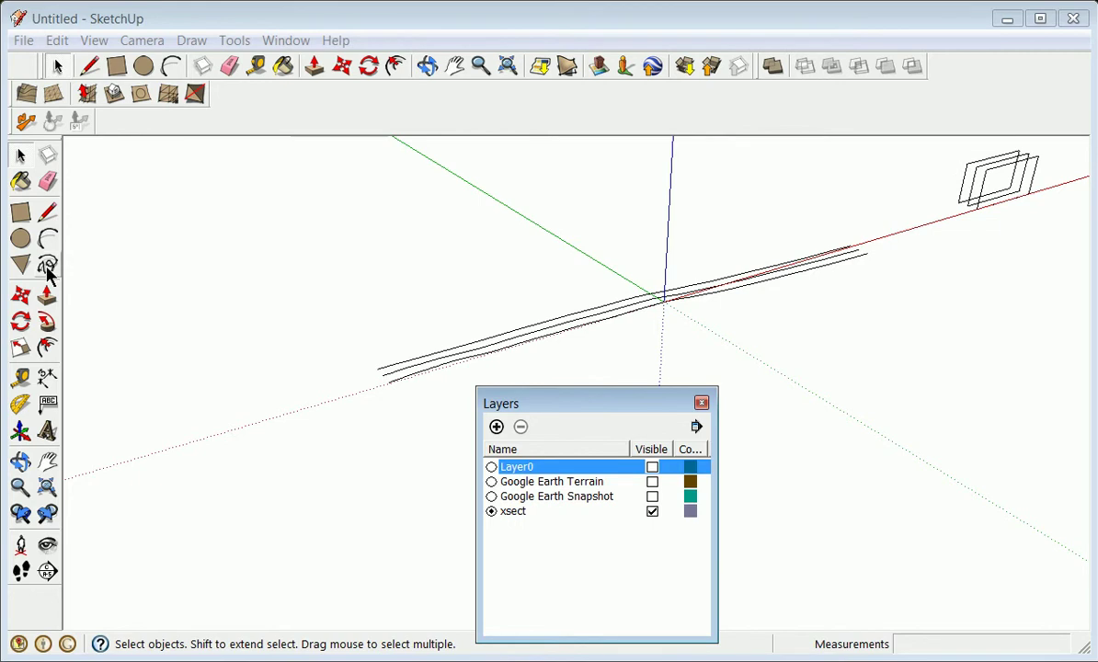
Explode the front cross-section group beside the red axis and the nested terrain component inside it.
left_click(20, 460)
mouse_move(318, 442)
left_mouse_down()
mouse_move(400, 350)
mouse_move(378, 288)
mouse_move(645, 339)
mouse_move(598, 399)
mouse_move(579, 358)
mouse_move(685, 425)
mouse_move(311, 443)
left_mouse_up()
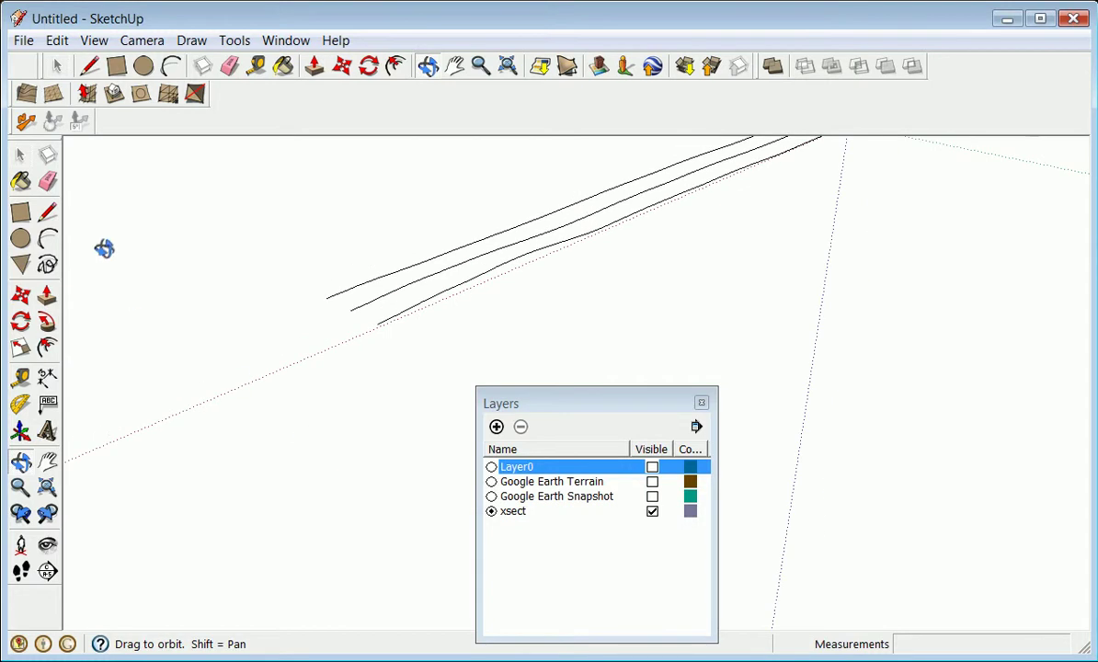
left_click(20, 155)
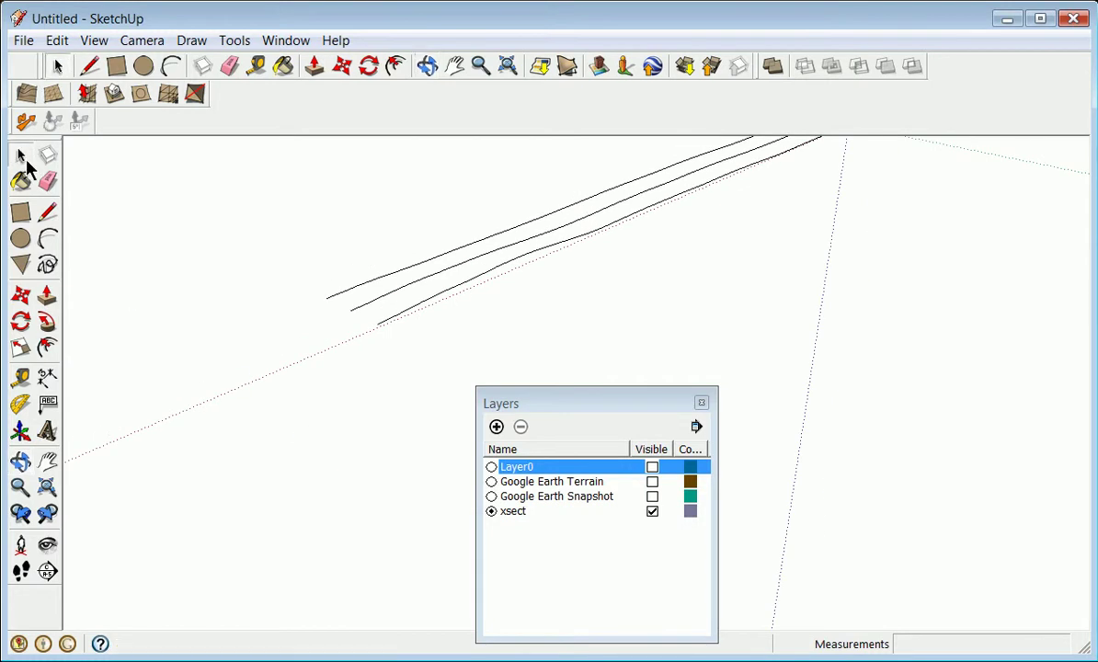
left_click(397, 323)
right_click(398, 322)
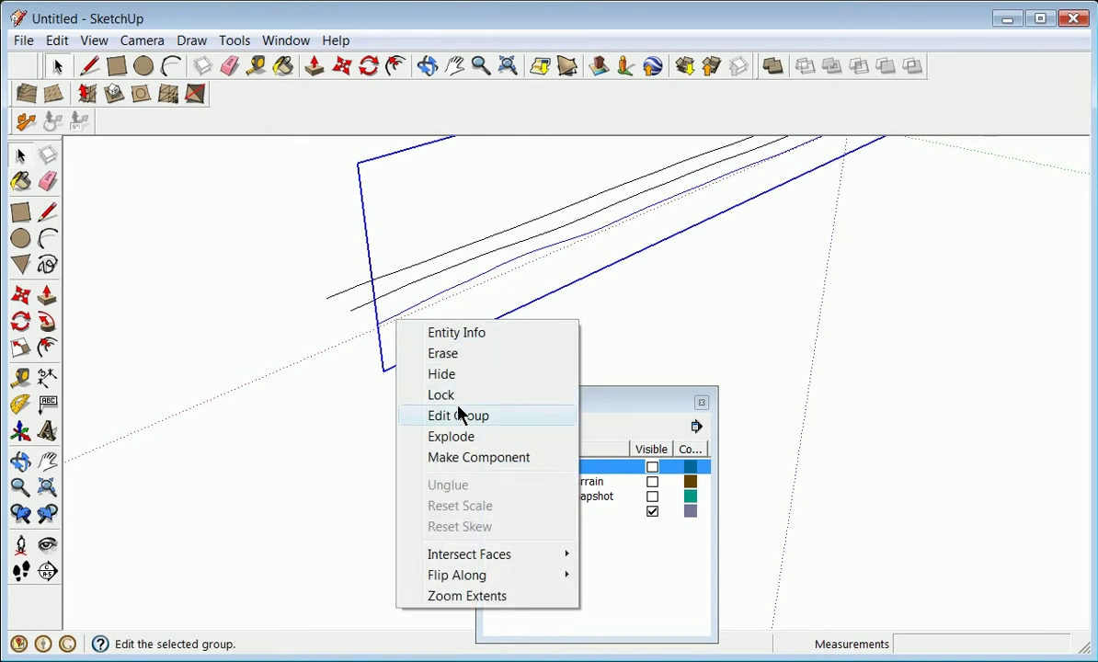
left_click(453, 437)
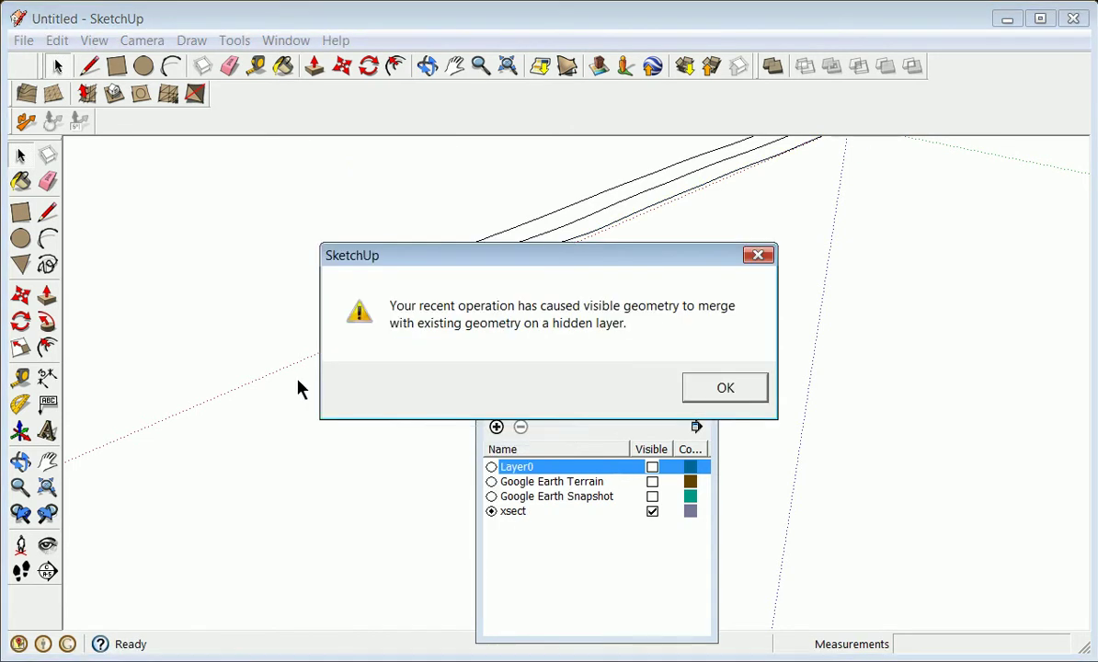
left_click(724, 389)
left_click(383, 324)
left_click(409, 317)
right_click(406, 317)
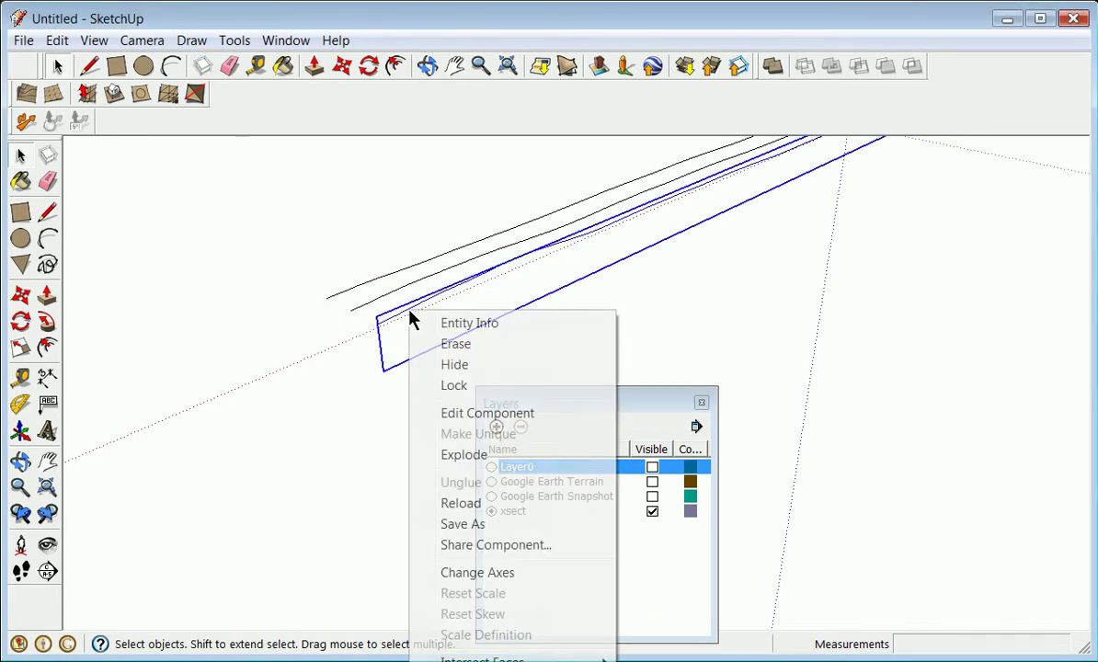
left_click(490, 454)
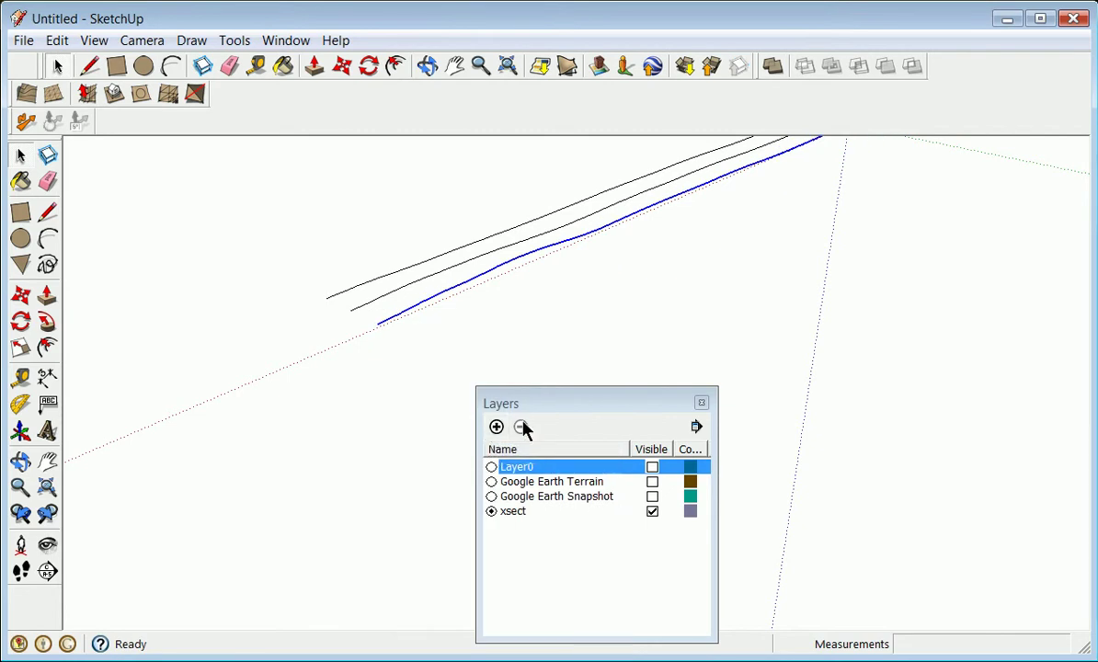
Explode the middle cross-section group and its nested terrain line into loose edges.
left_click(364, 311)
right_click(374, 313)
left_click(459, 423)
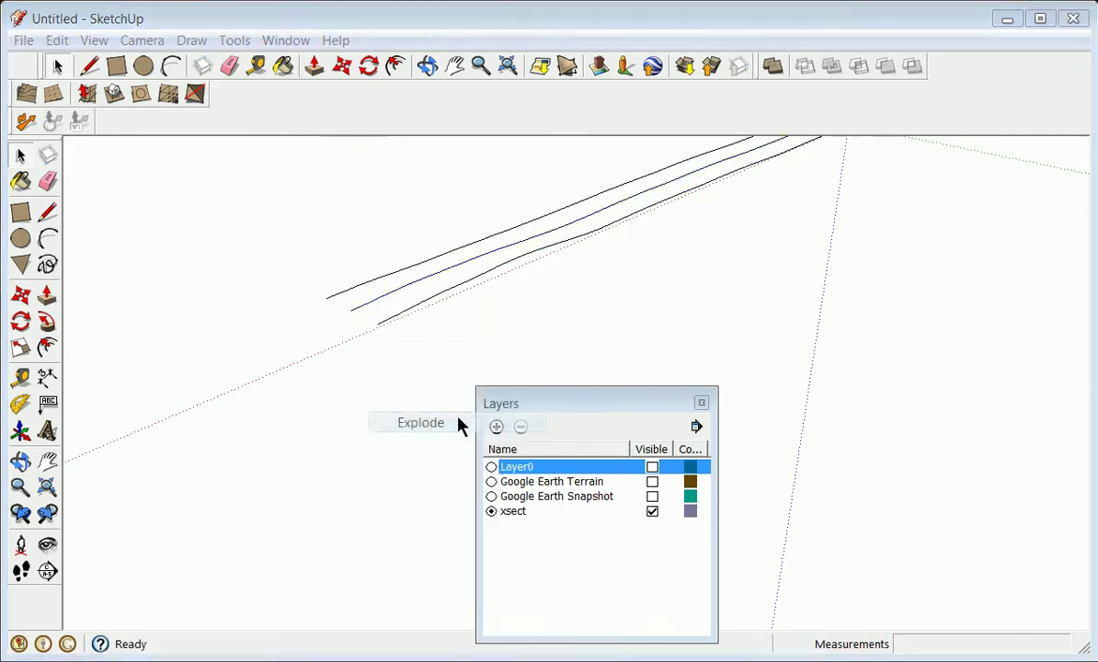
left_click(726, 389)
left_click(353, 313)
right_click(357, 315)
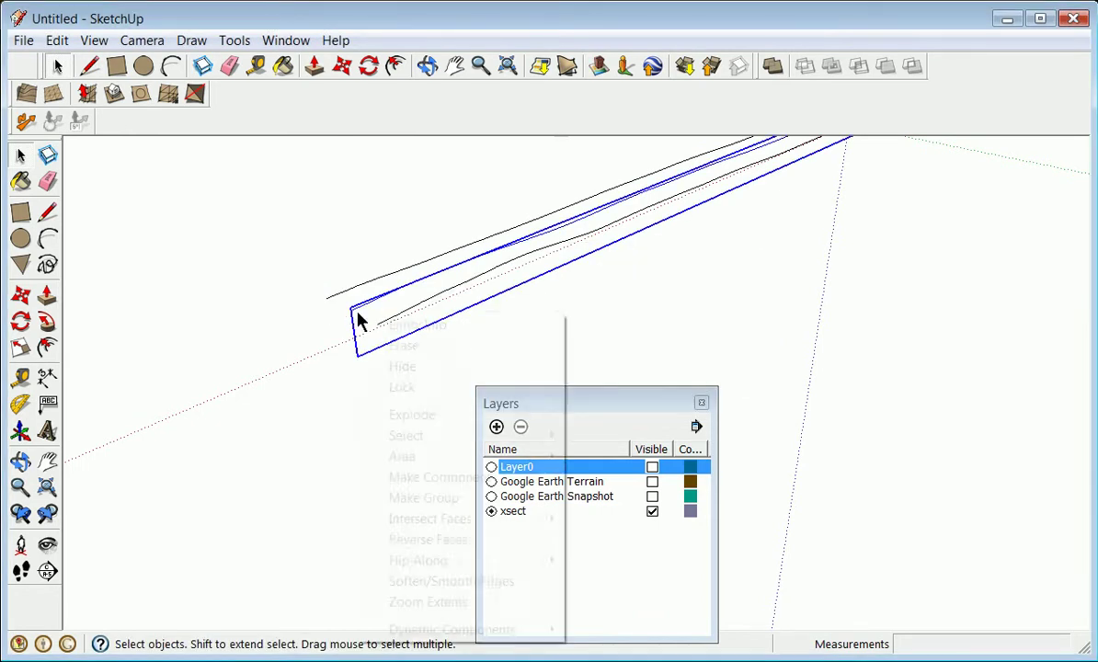
left_click(420, 416)
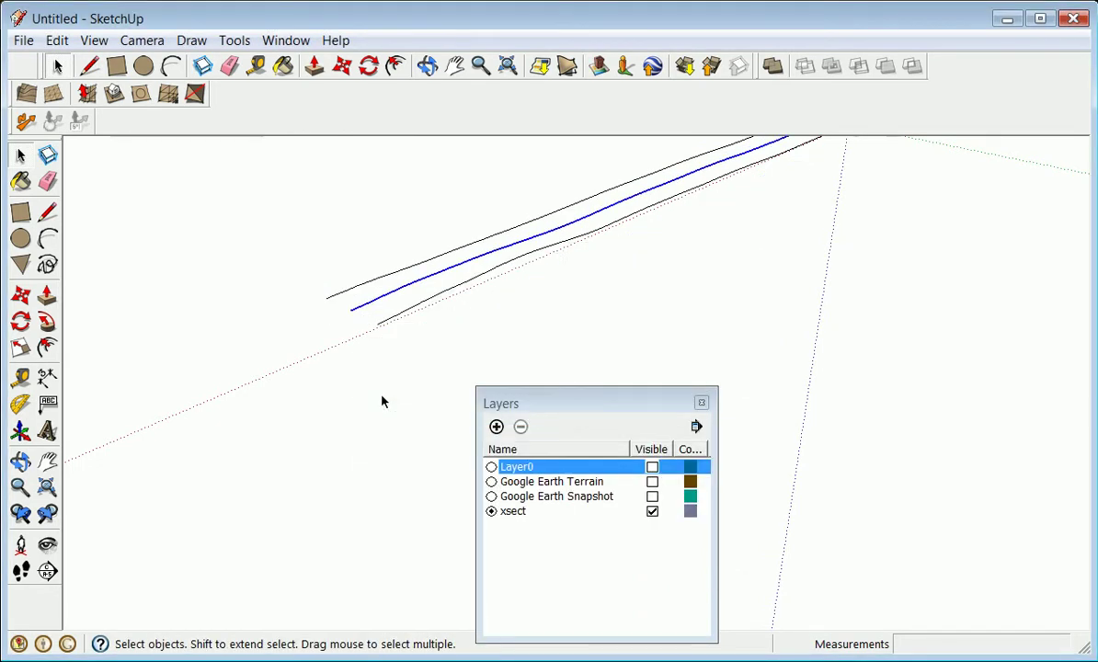
Explode the rear cross-section group and the nested terrain component inside it into loose edges.
left_click(341, 301)
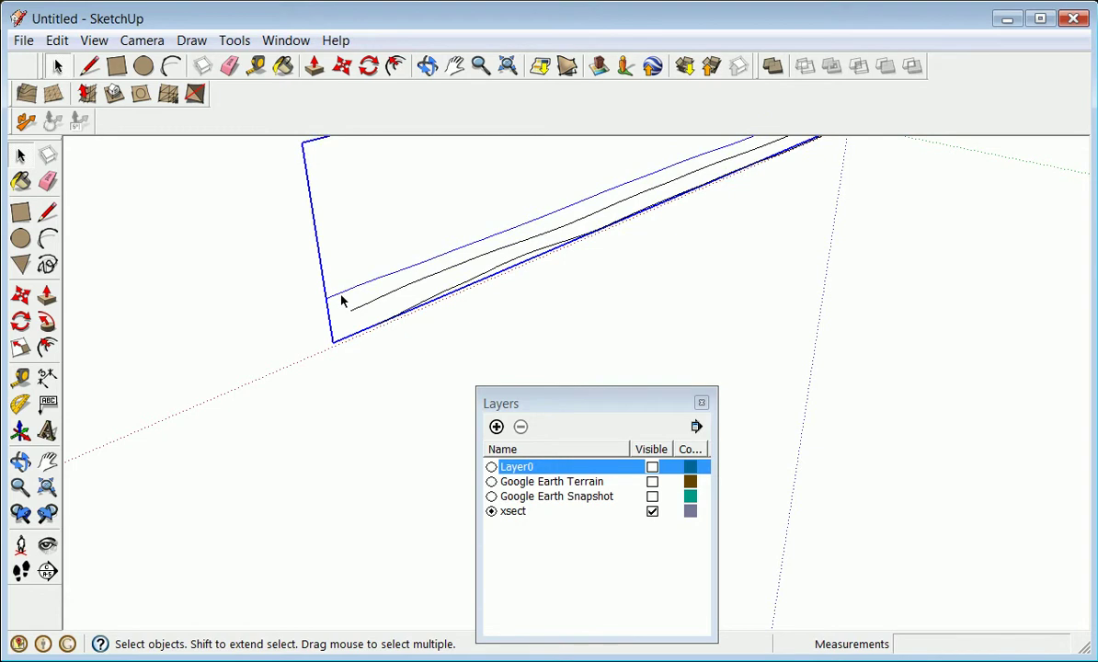
right_click(345, 301)
left_click(419, 415)
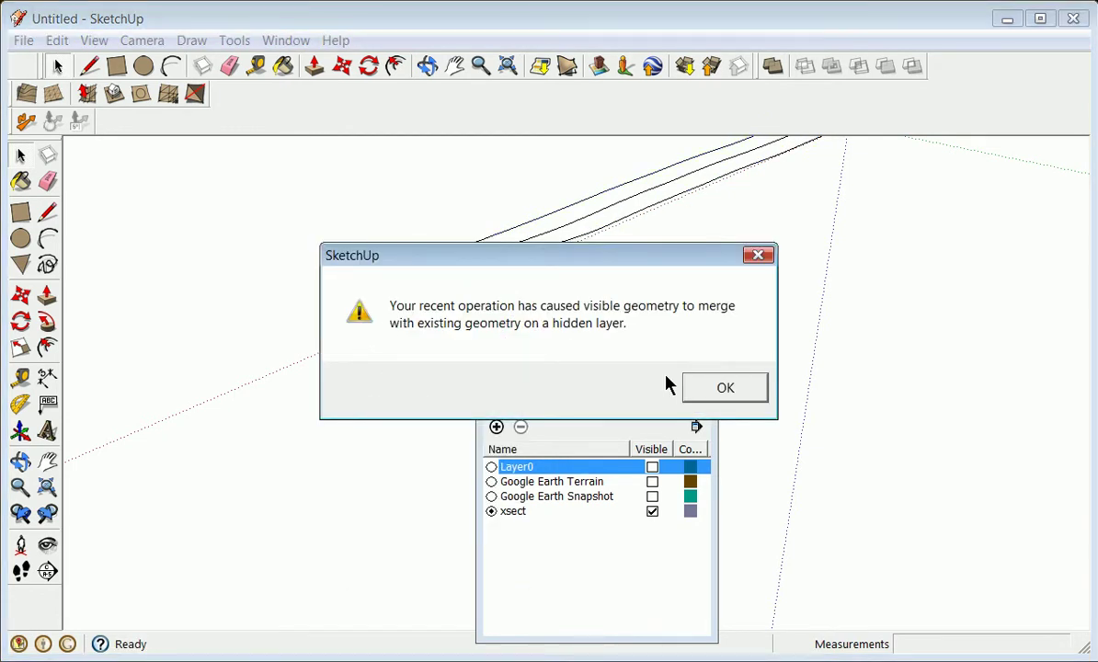
left_click(710, 387)
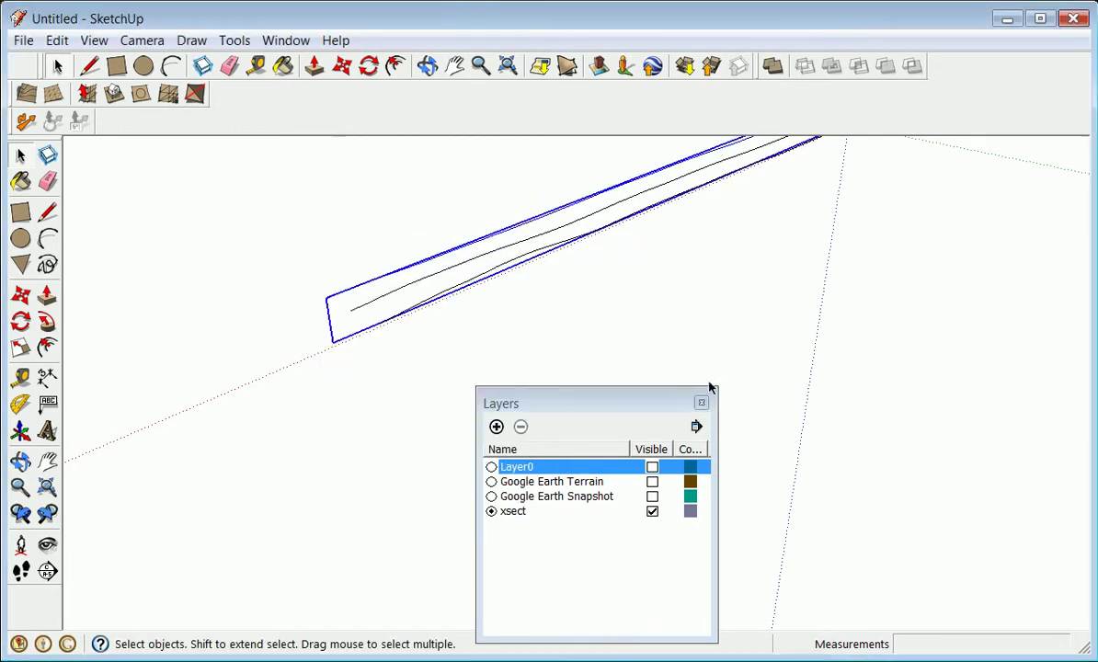
right_click(358, 313)
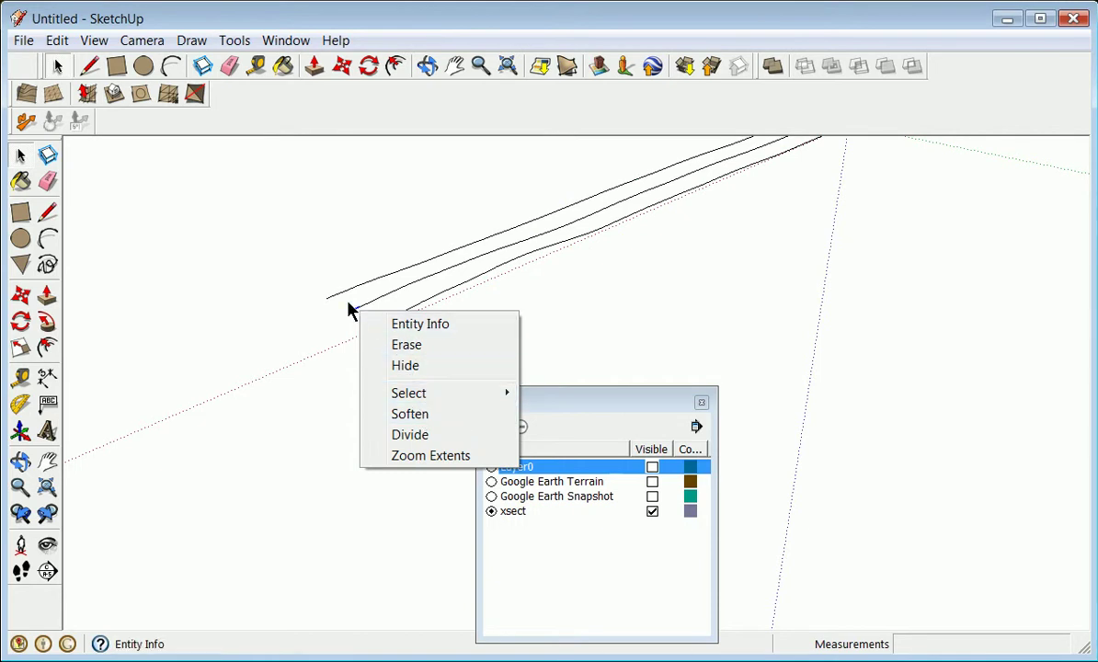
left_click(336, 298)
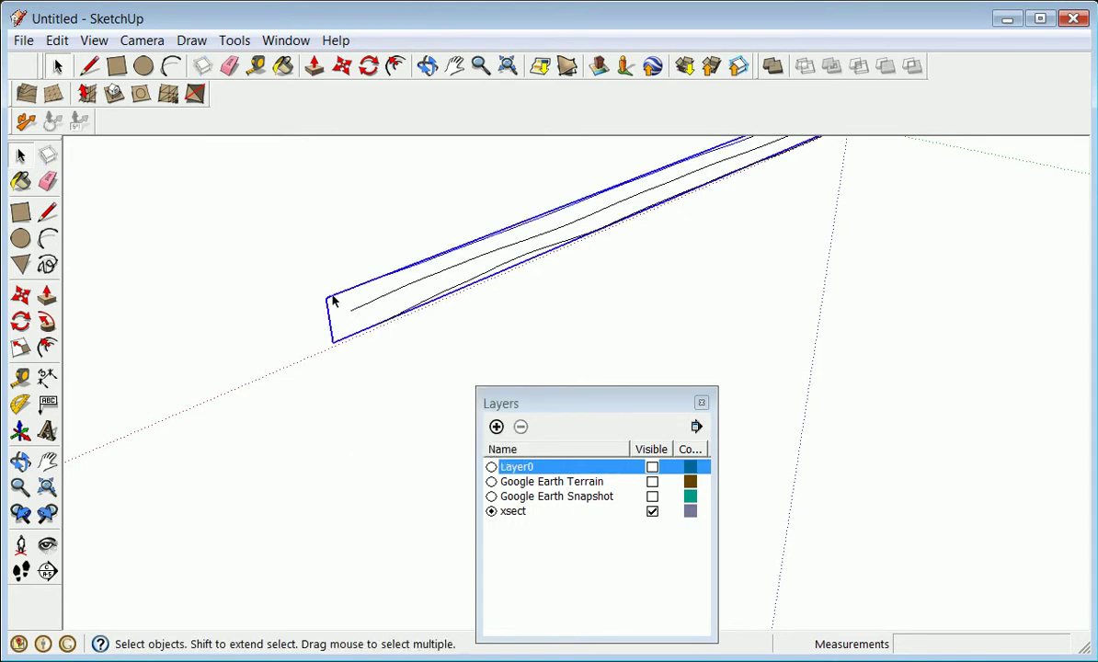
right_click(333, 297)
left_click(419, 443)
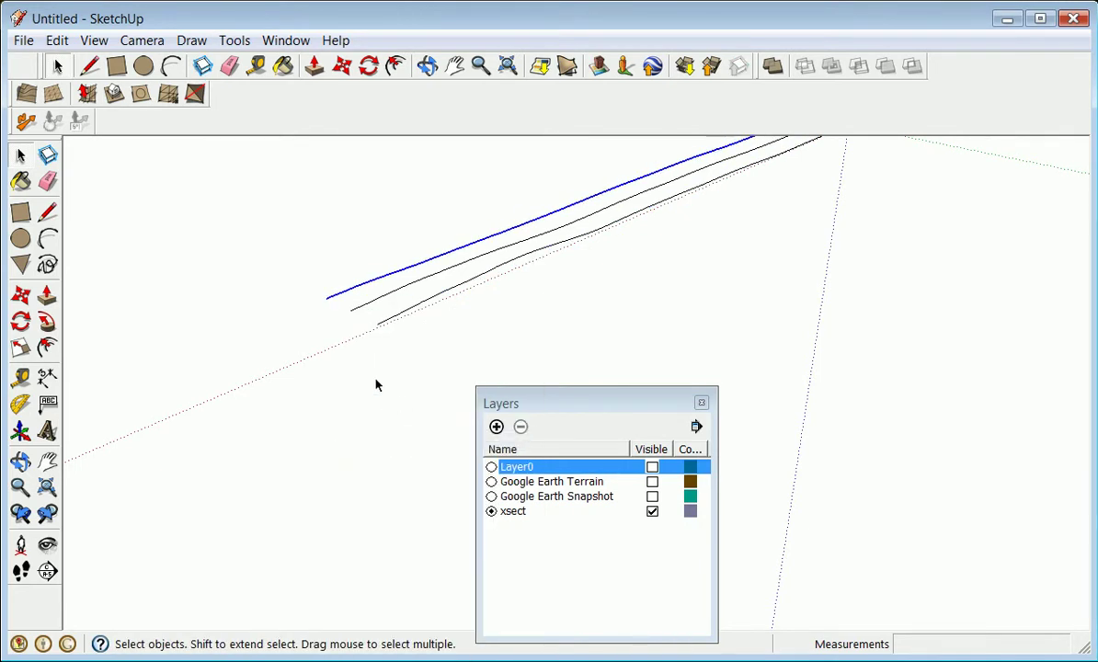
Attach a coordinate text label to an endpoint on the front cross-section line, with its leader running up above the lines.
scroll(314, 354, "down", 3)
scroll(364, 319, "up", 1)
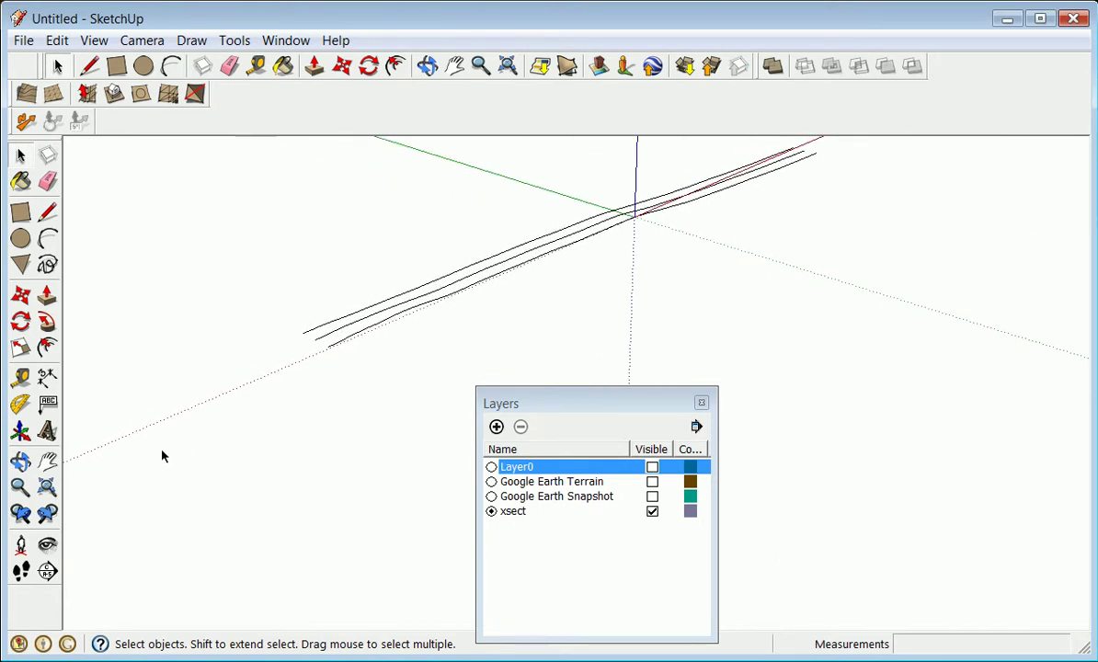
left_click(21, 461)
left_click_drag(159, 458, 355, 314)
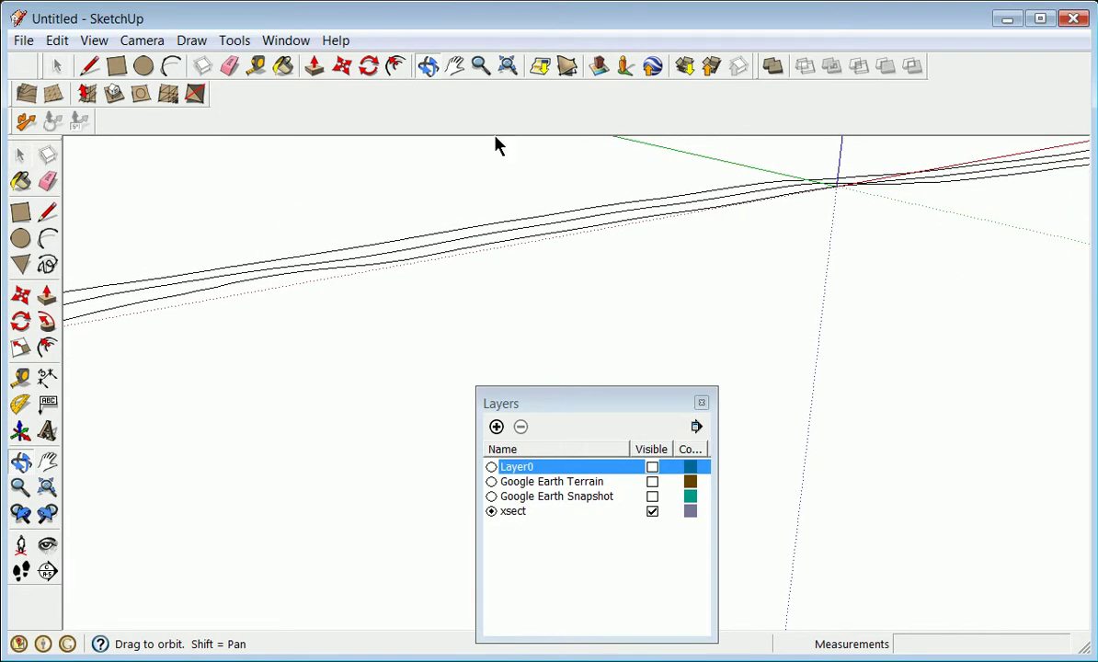
left_click(48, 402)
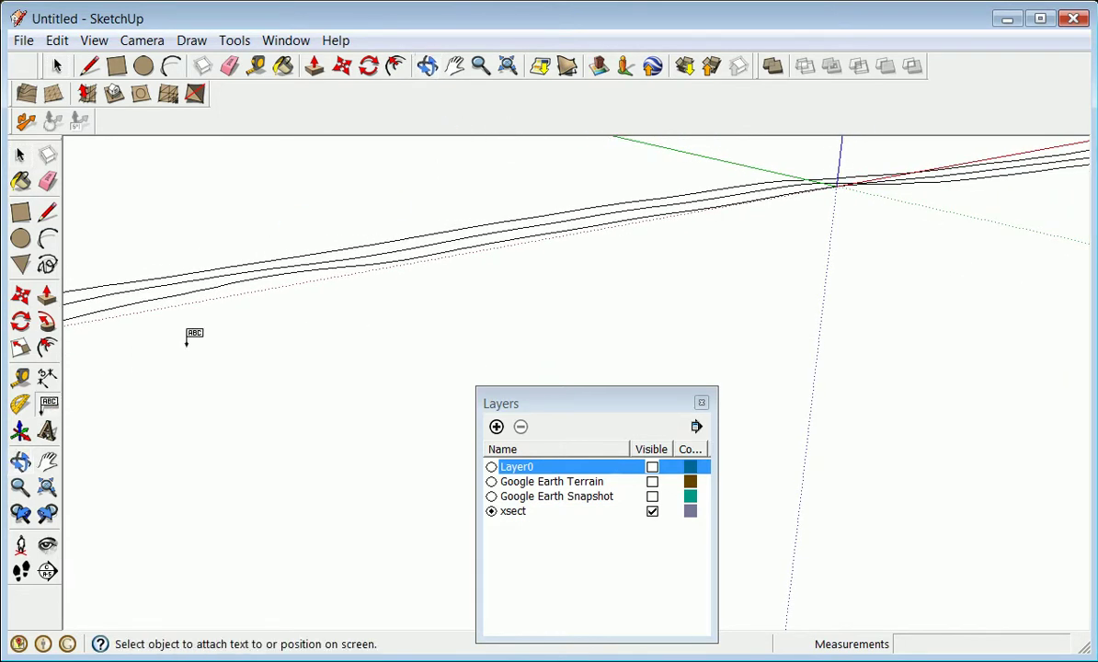
left_click(251, 277)
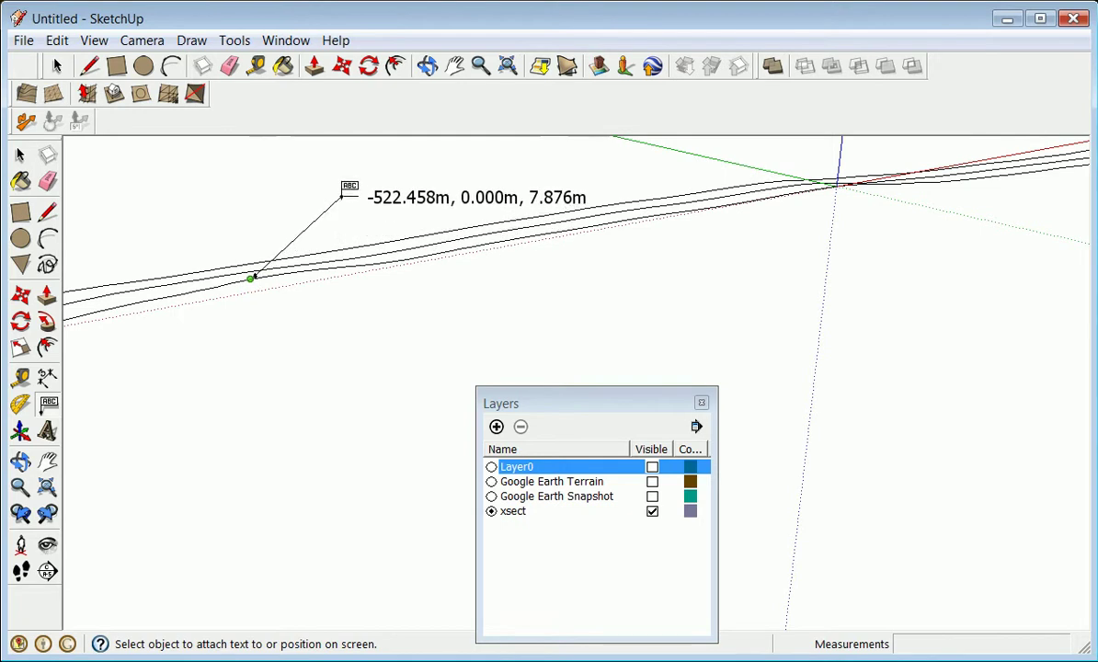
left_click(340, 195)
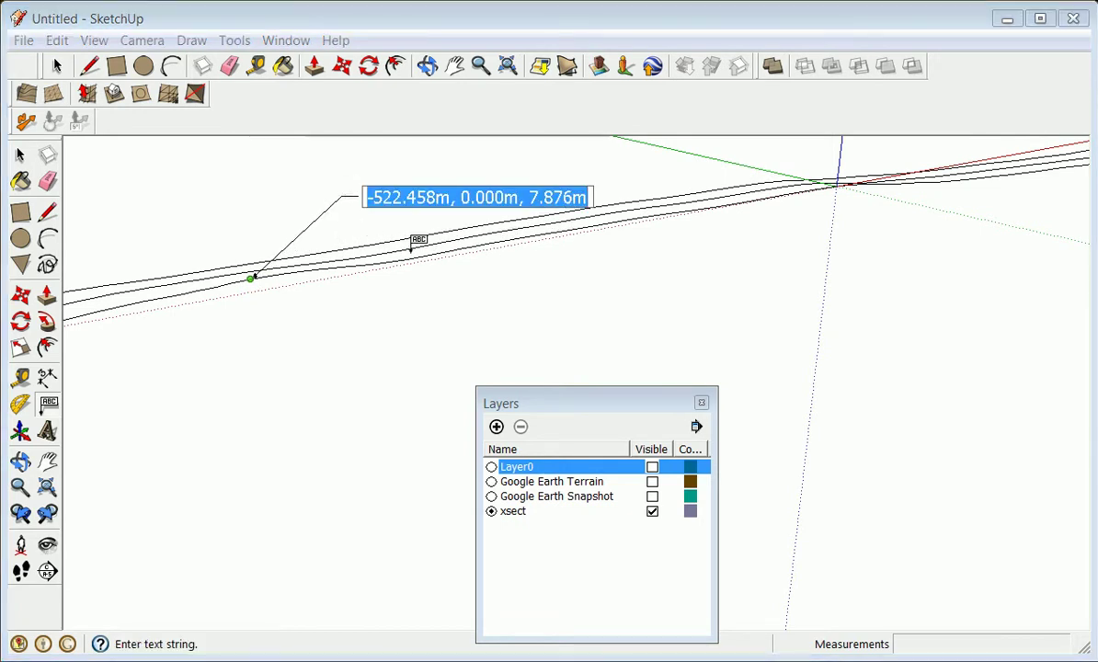
left_click(21, 155)
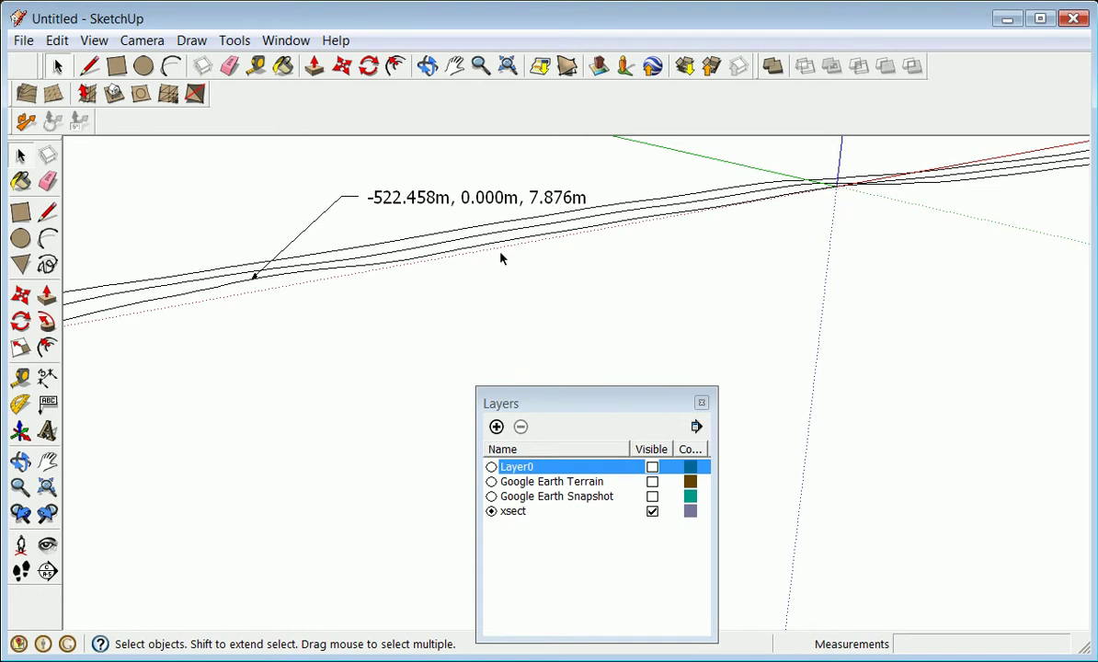
Add a second coordinate text label to an endpoint farther along the front cross-section line toward the origin, placed below the line.
scroll(393, 259, "up", 1)
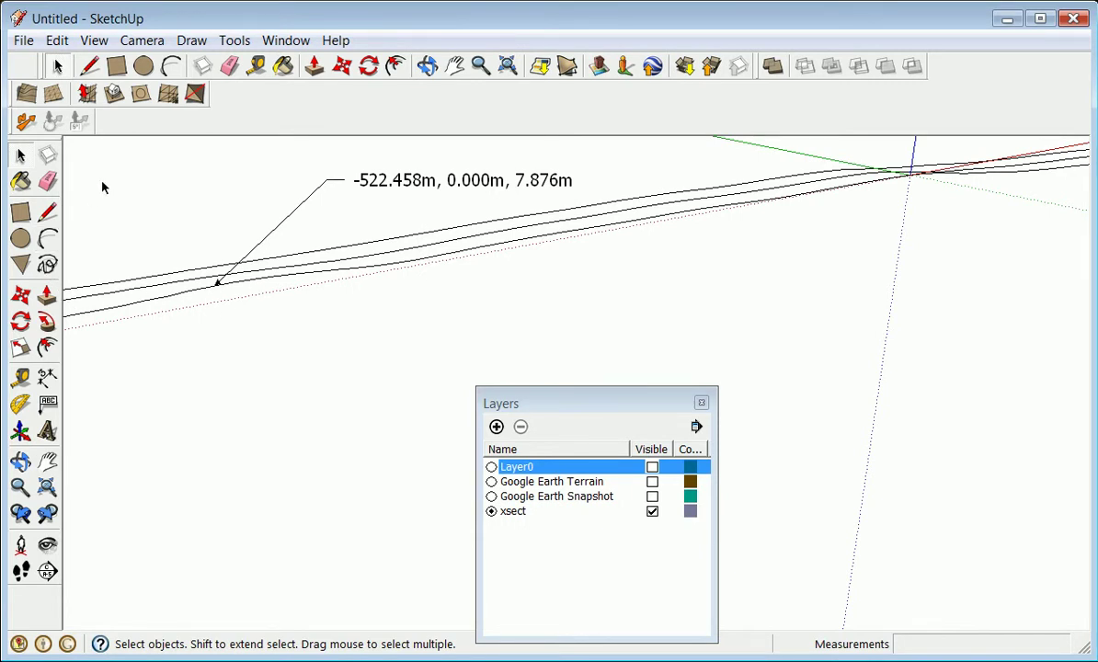
left_click(48, 402)
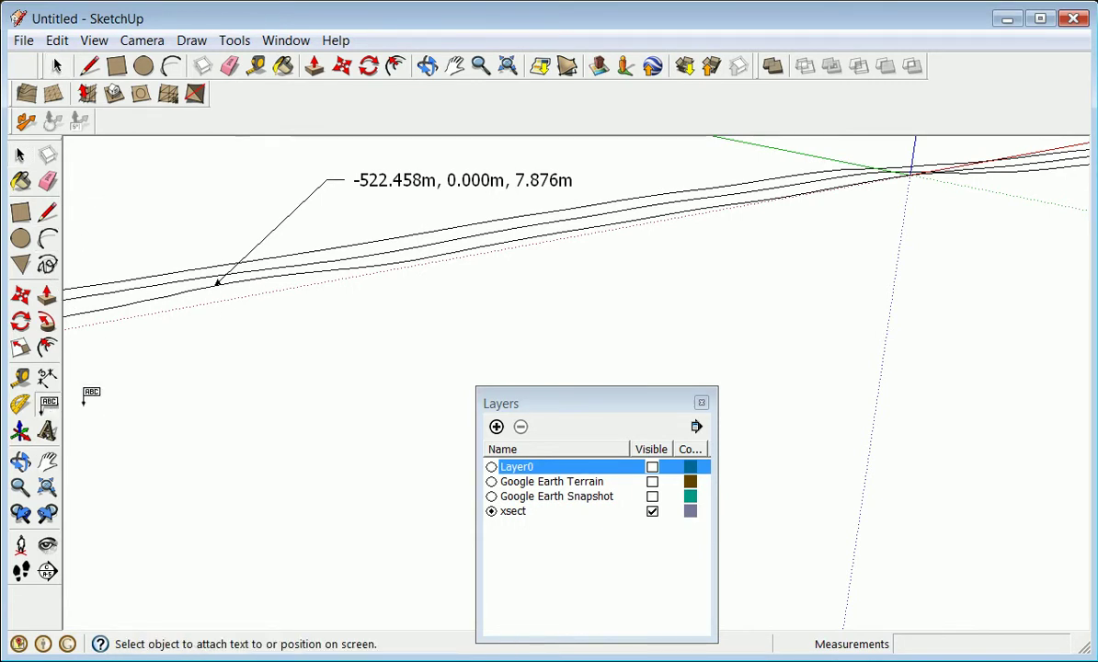
left_click(425, 257)
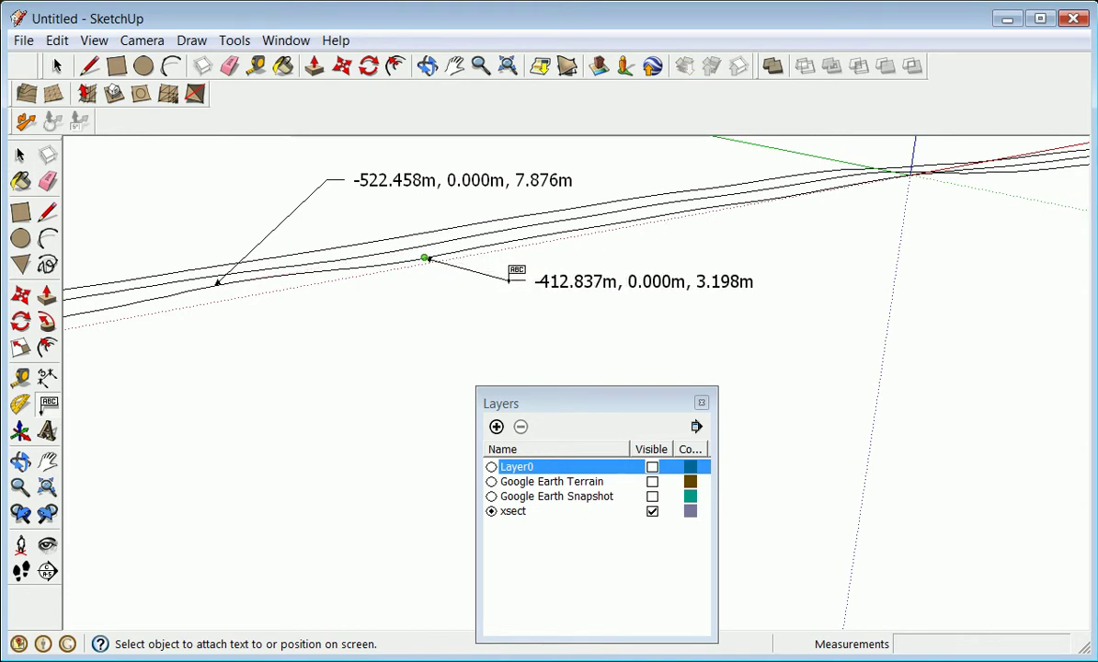
left_click(486, 293)
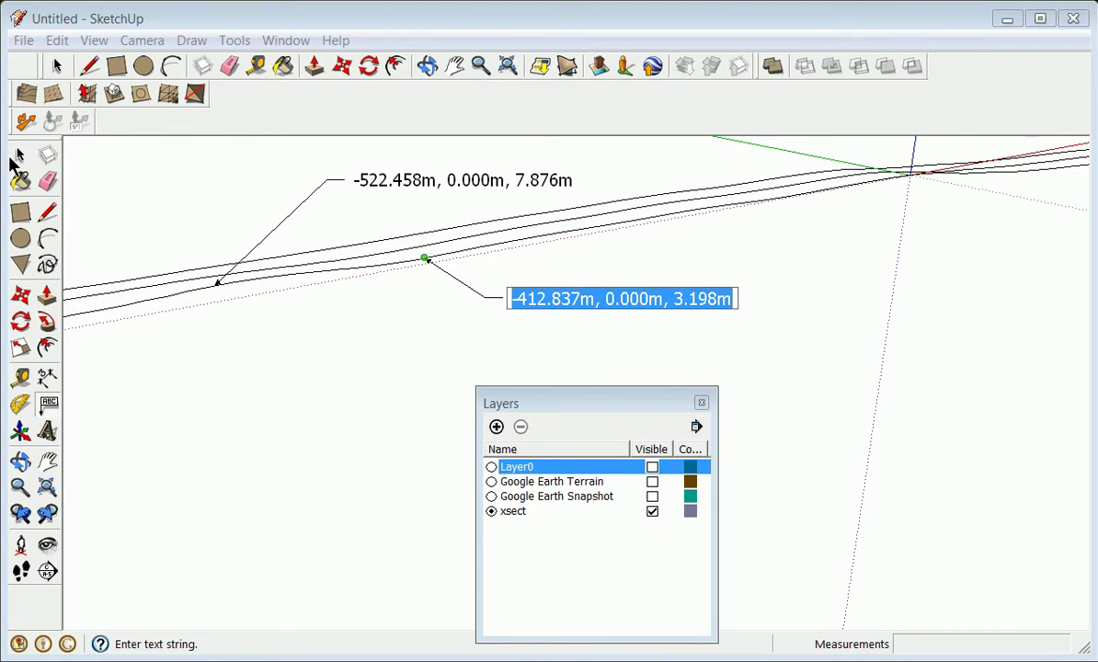
Make the Google Earth Terrain layer visible together with the xsect layer.
left_click(287, 42)
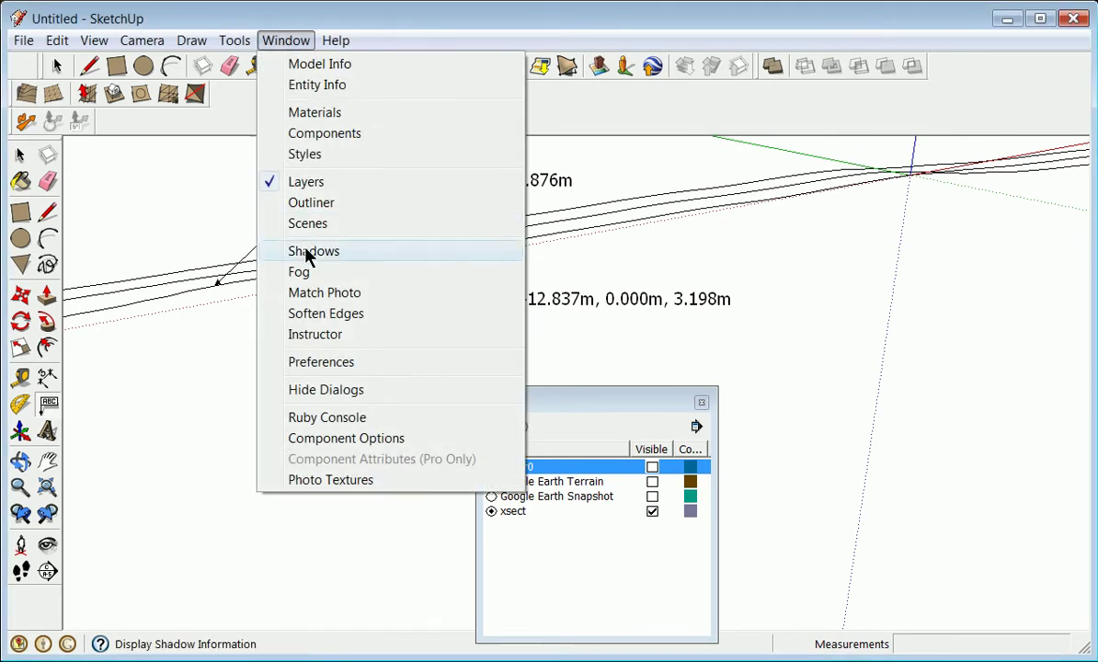
left_click(309, 183)
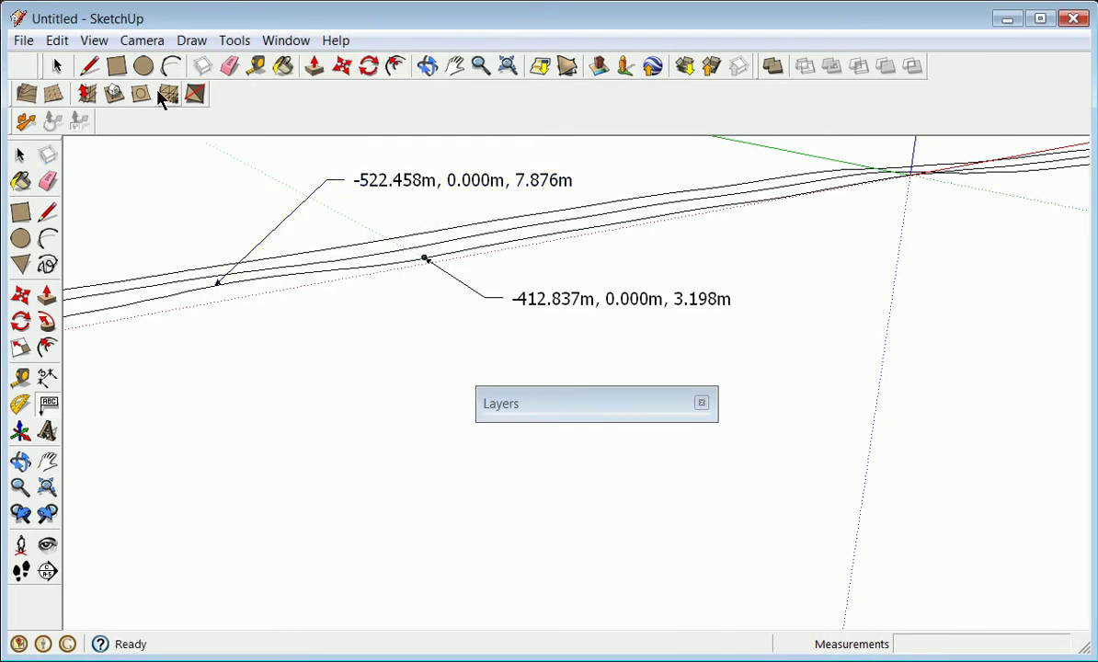
left_click(287, 40)
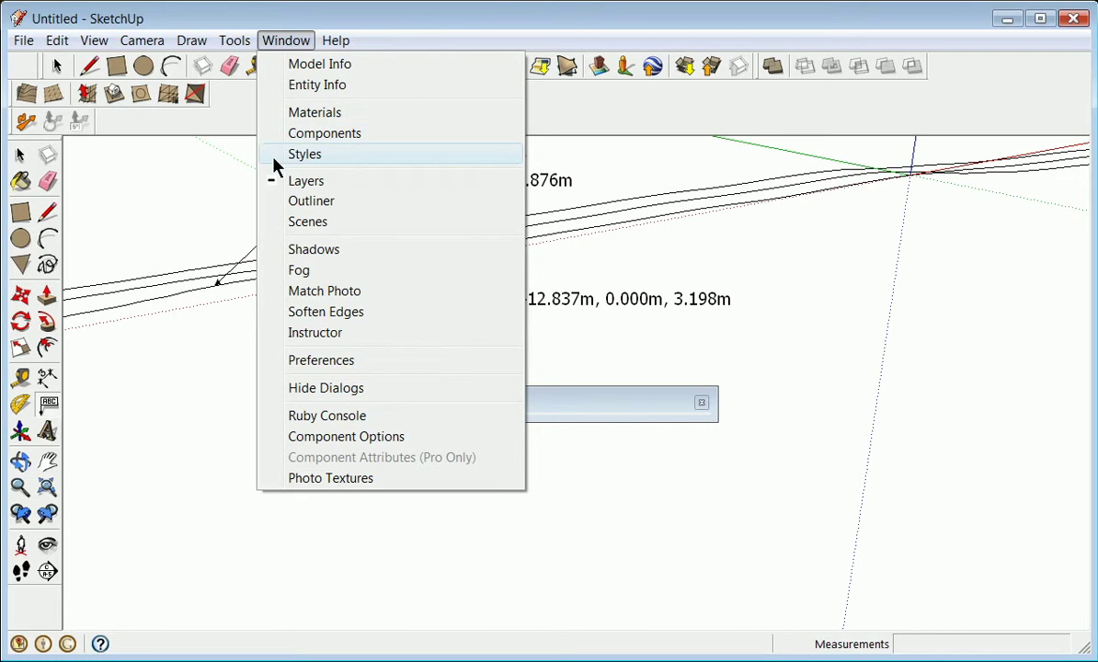
left_click(307, 183)
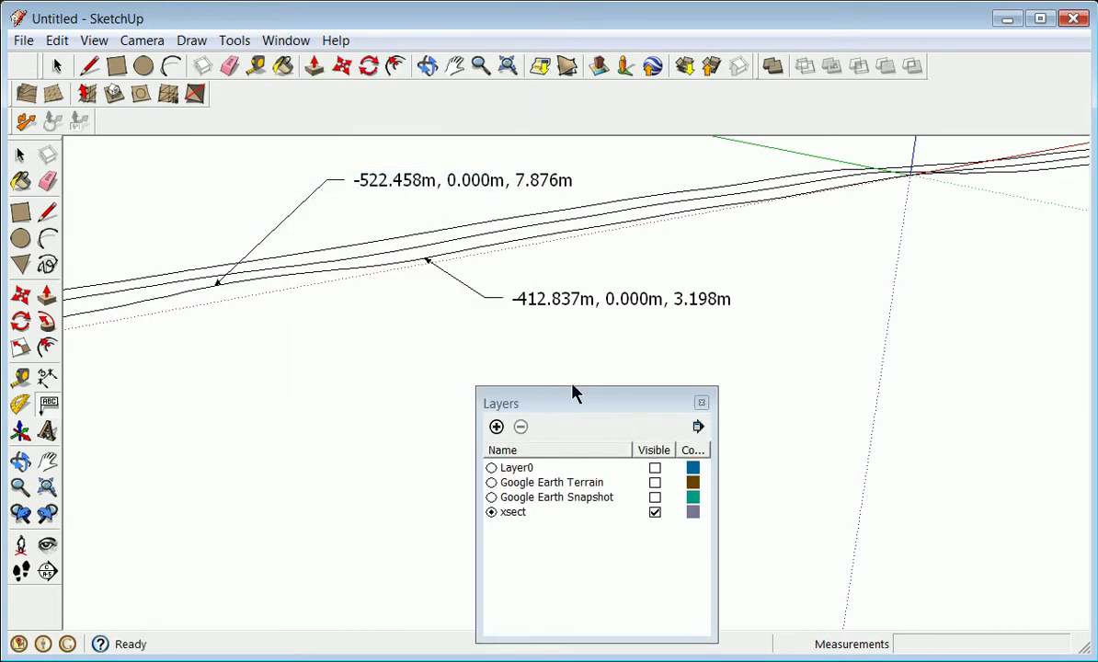
left_click(654, 484)
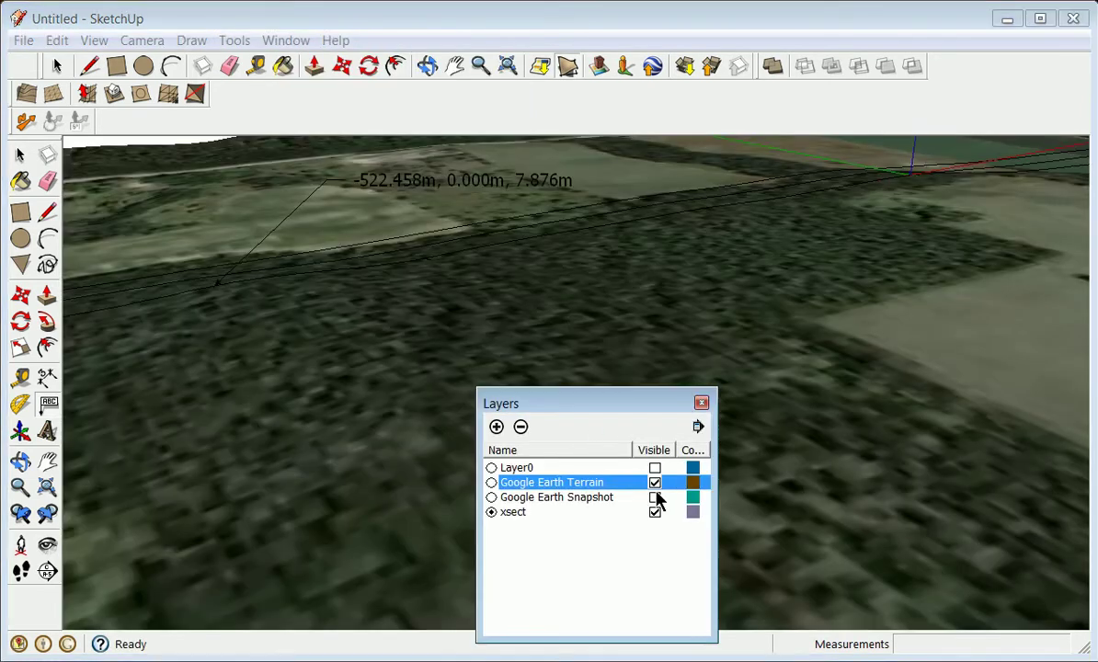
Examine how the three cross-section lines follow the textured terrain around the origin, close up and as a whole.
left_click(20, 460)
left_click_drag(544, 305, 514, 339)
mouse_move(460, 297)
left_mouse_down()
mouse_move(652, 247)
mouse_move(692, 187)
mouse_move(578, 250)
mouse_move(564, 246)
mouse_move(380, 422)
mouse_move(449, 282)
left_mouse_up()
scroll(440, 303, "up", 2)
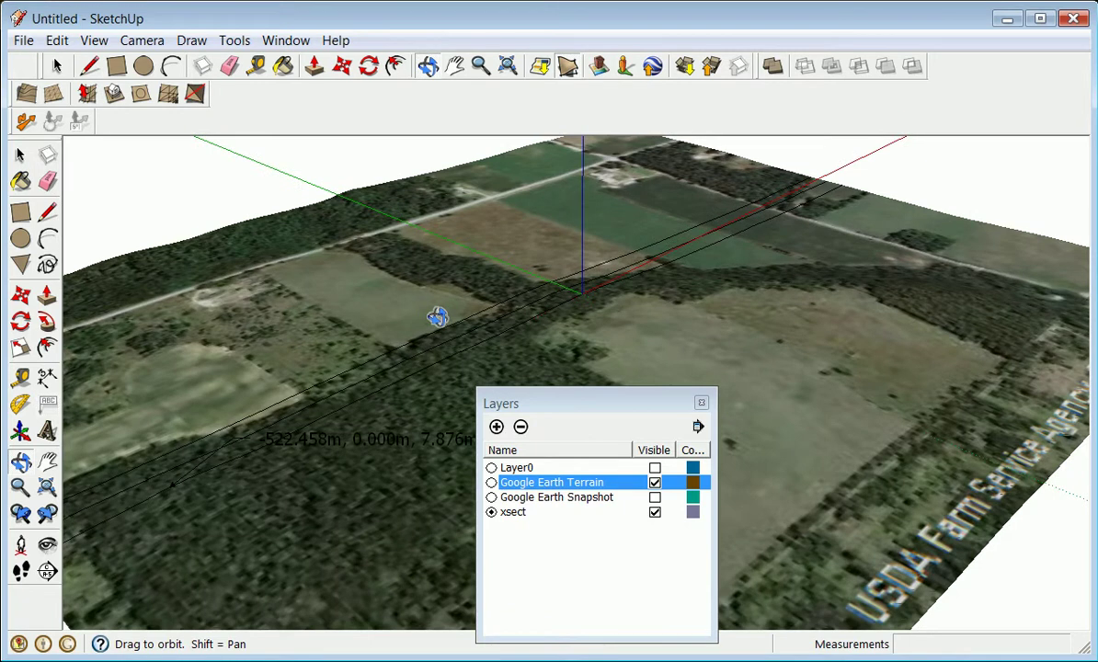
scroll(414, 370, "up", 3)
scroll(591, 280, "up", 4)
scroll(592, 280, "up", 2)
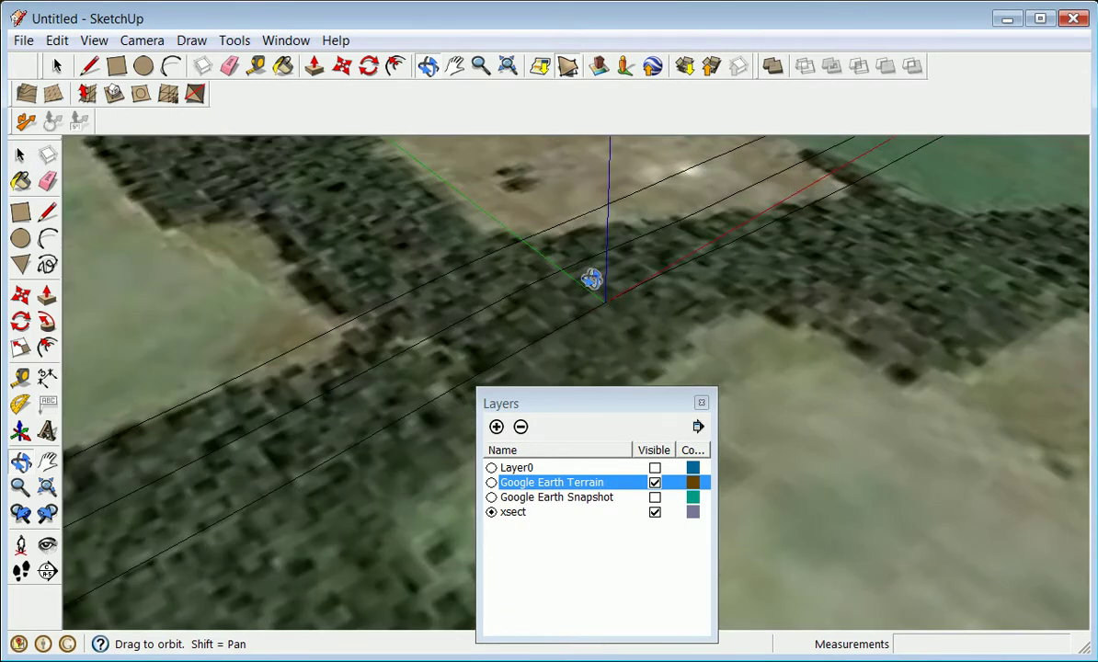
scroll(592, 280, "up", 2)
scroll(591, 280, "down", 3)
left_click_drag(745, 220, 618, 343)
scroll(594, 411, "down", 2)
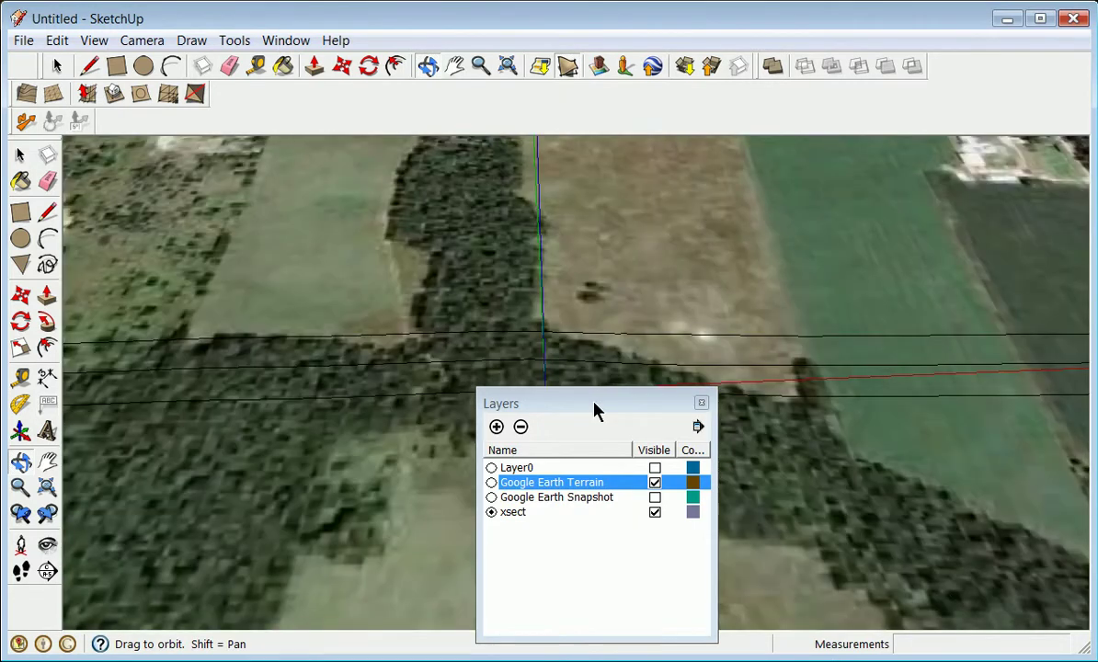
scroll(415, 379, "down", 1)
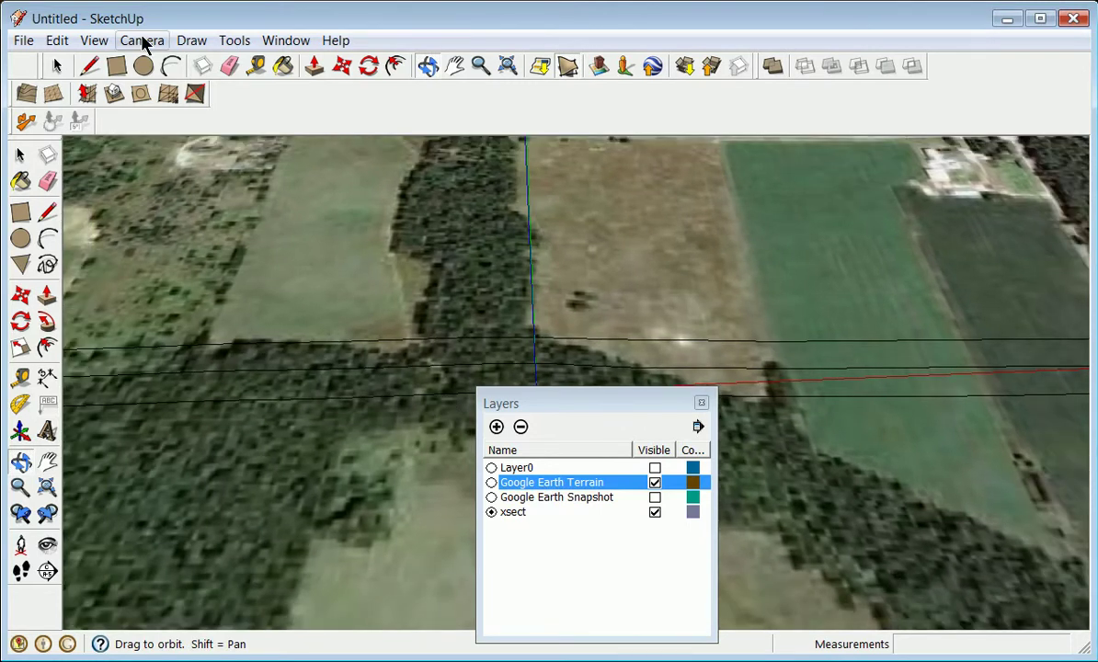
scroll(480, 276, "down", 5)
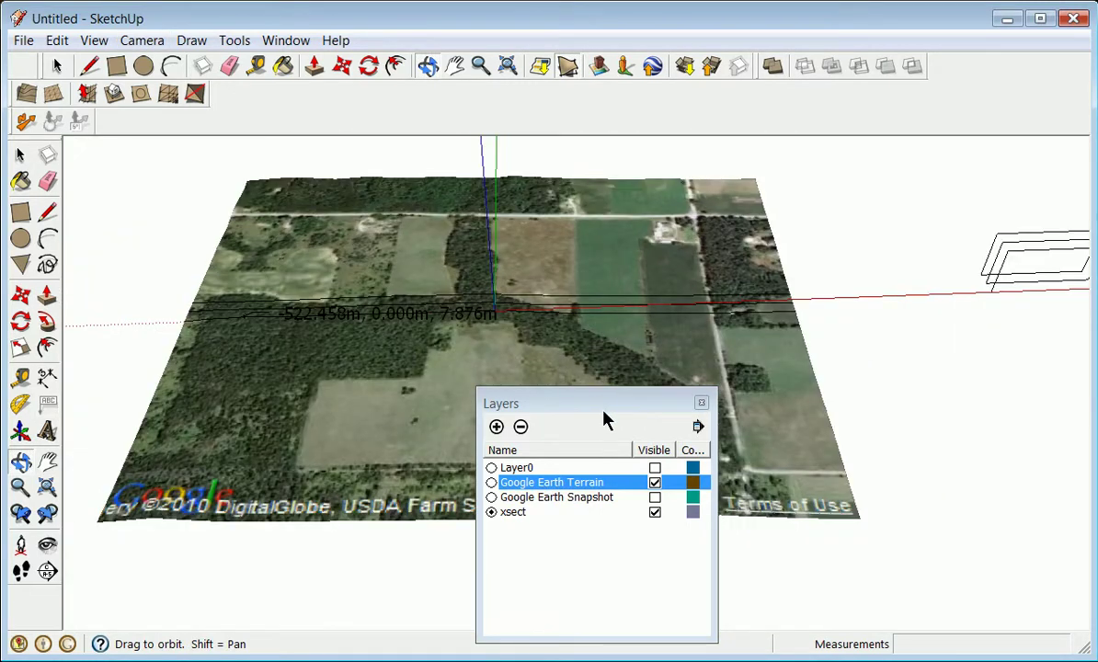
Move the Layers window off the middle of the terrain, keeping its whole layer list within view.
left_click_drag(605, 413, 808, 555)
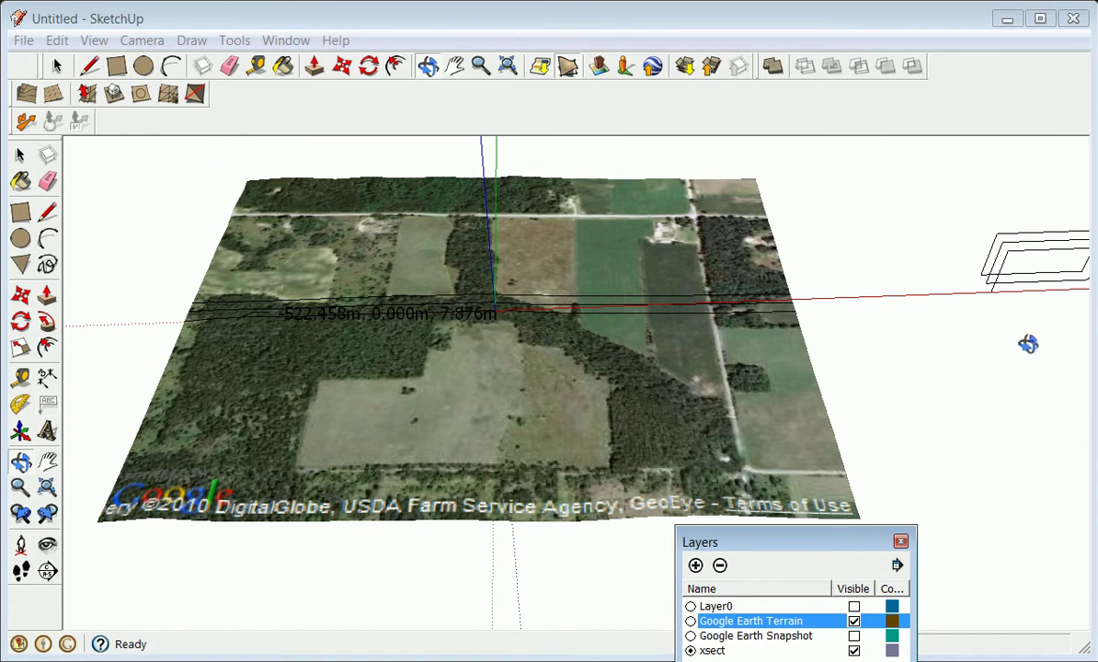
left_click(293, 42)
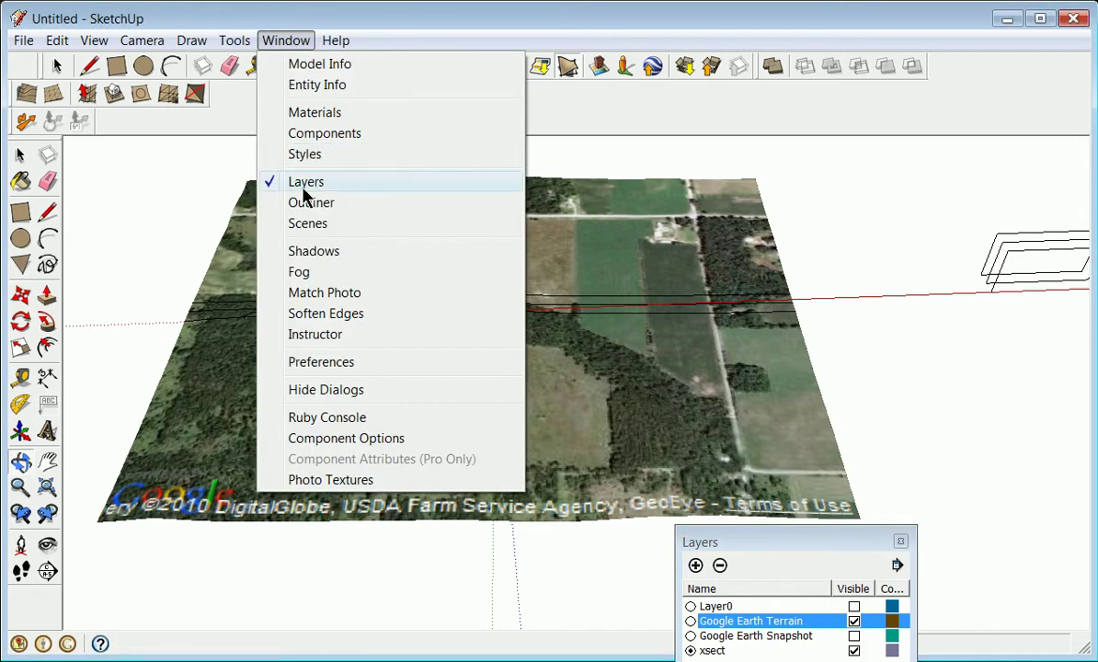
left_click(860, 587)
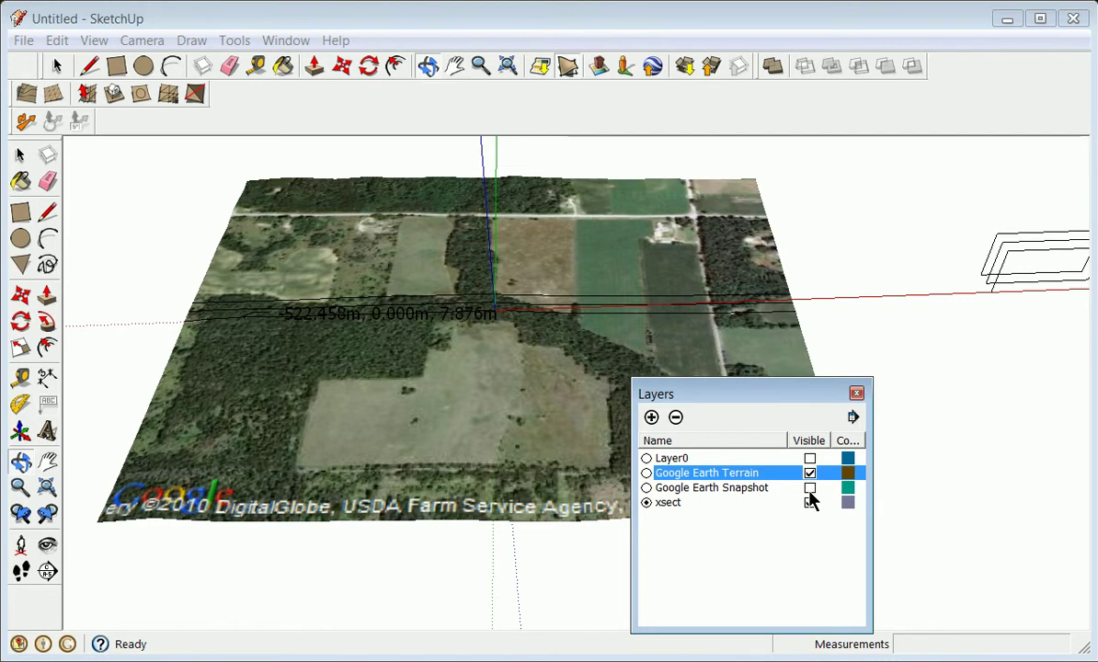
Make Layer0 visible to bring back the box beside the terrain on the red axis.
left_click(22, 155)
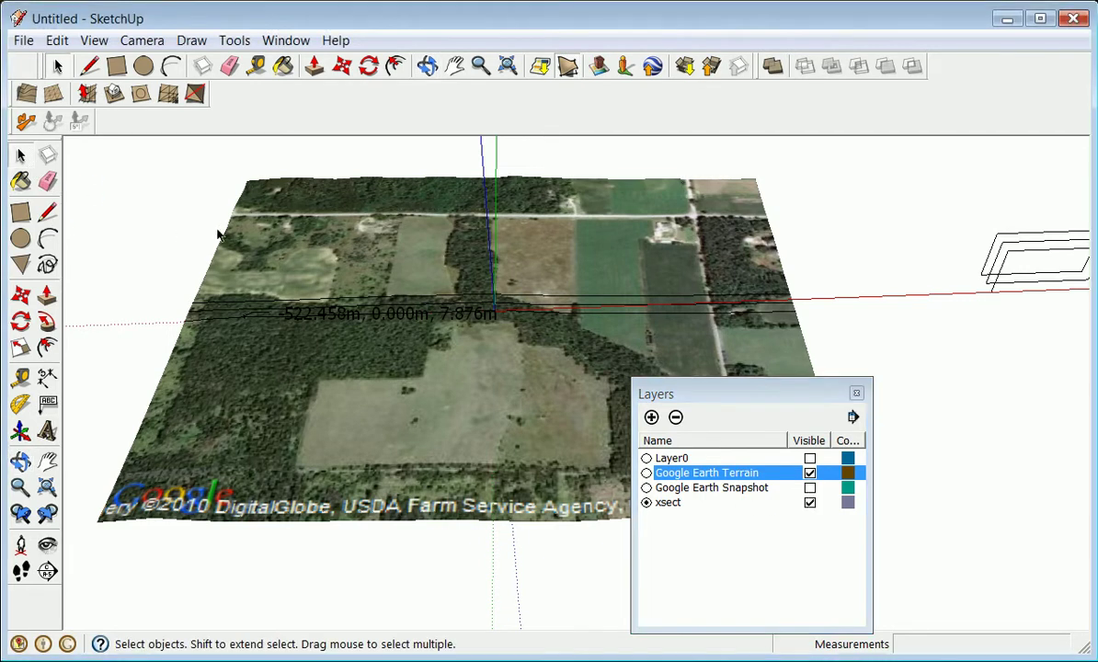
left_click(21, 460)
left_click_drag(230, 423, 838, 172)
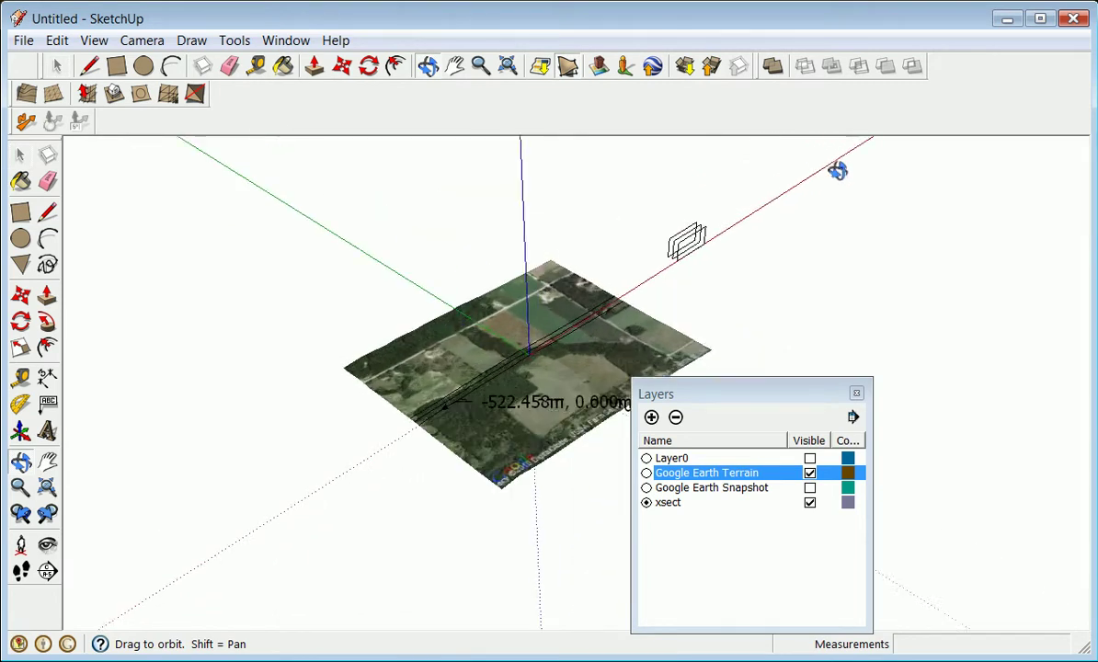
scroll(649, 306, "up", 6)
scroll(609, 304, "down", 6)
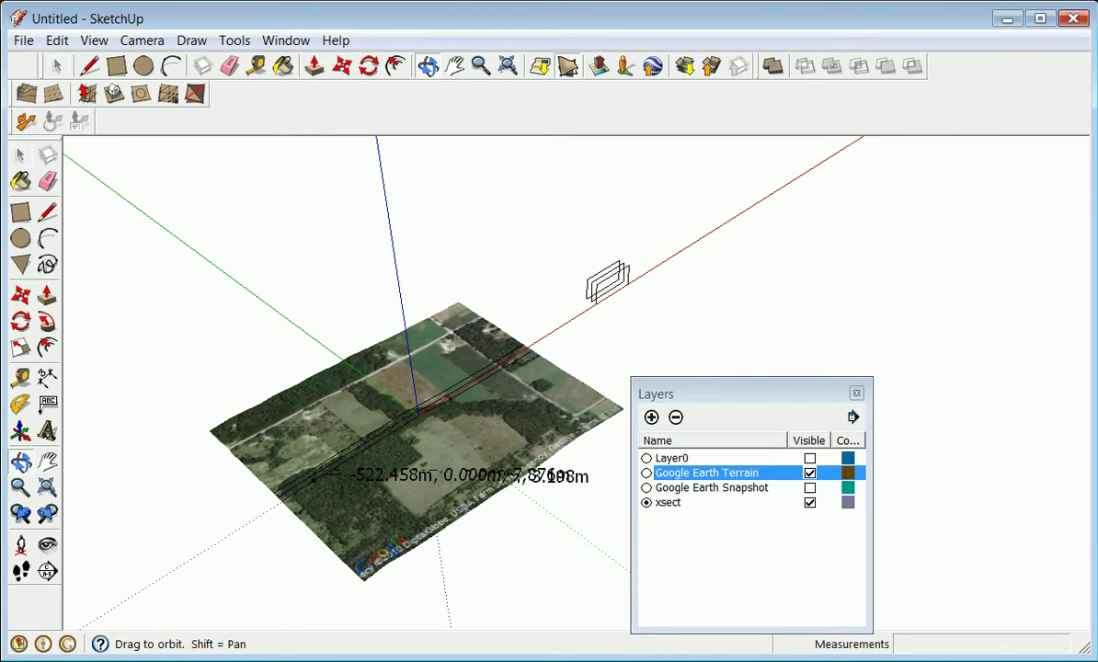
left_click(19, 215)
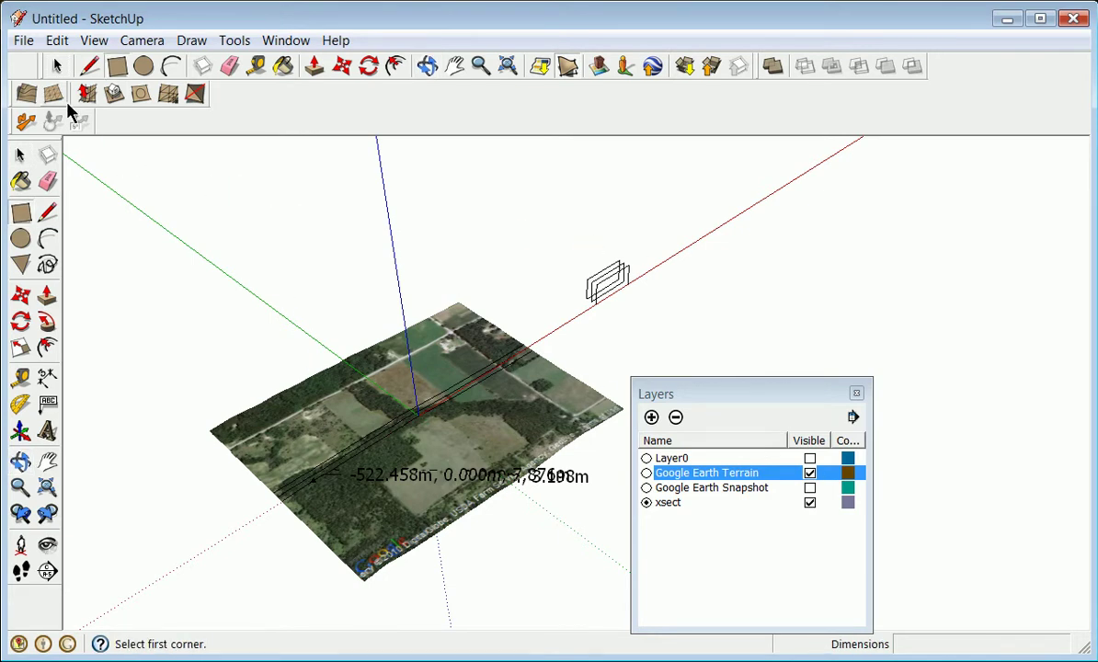
left_click(56, 66)
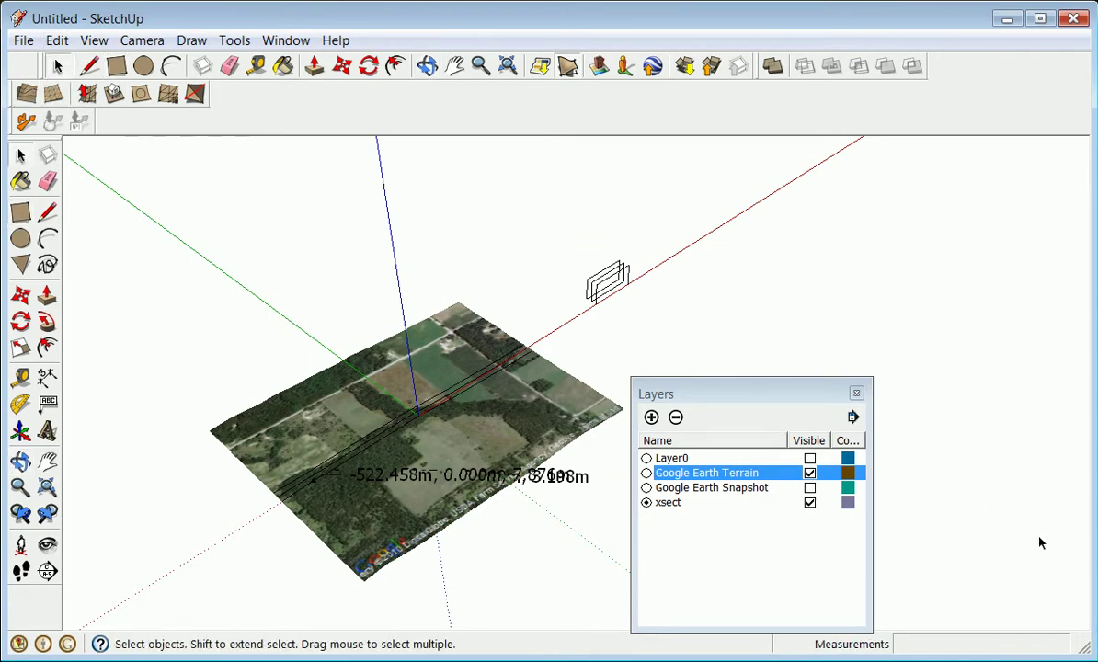
left_click(809, 458)
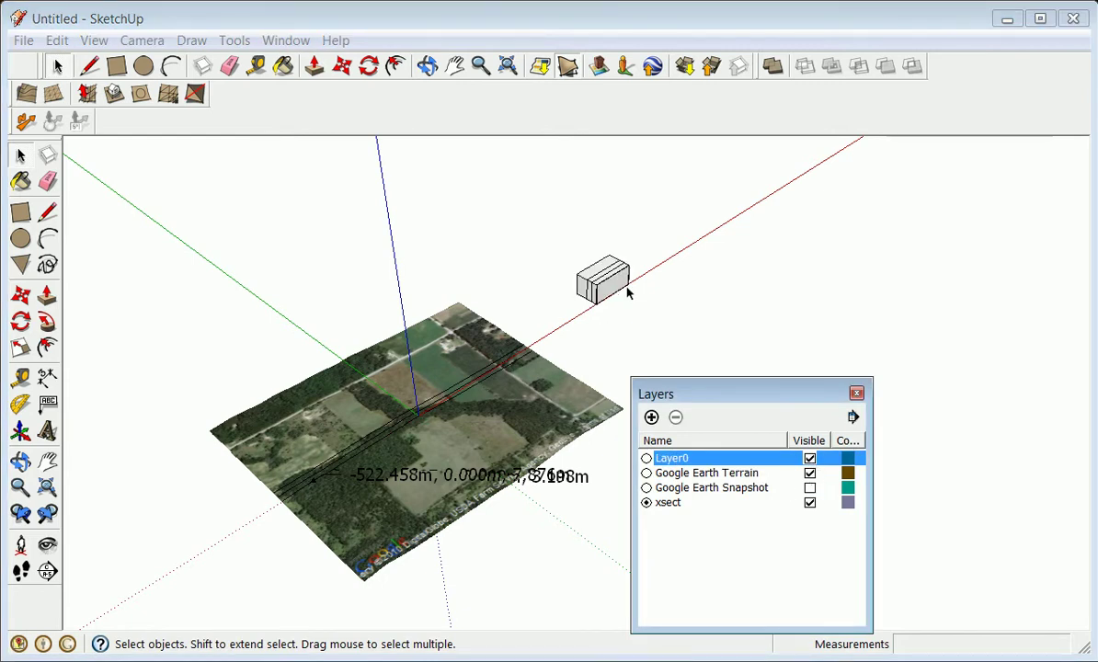
Move the Layers window clear of the terrain and the box, with both seen from a lower angle.
left_click(21, 461)
left_click_drag(256, 500, 386, 512)
left_click_drag(652, 396, 843, 523)
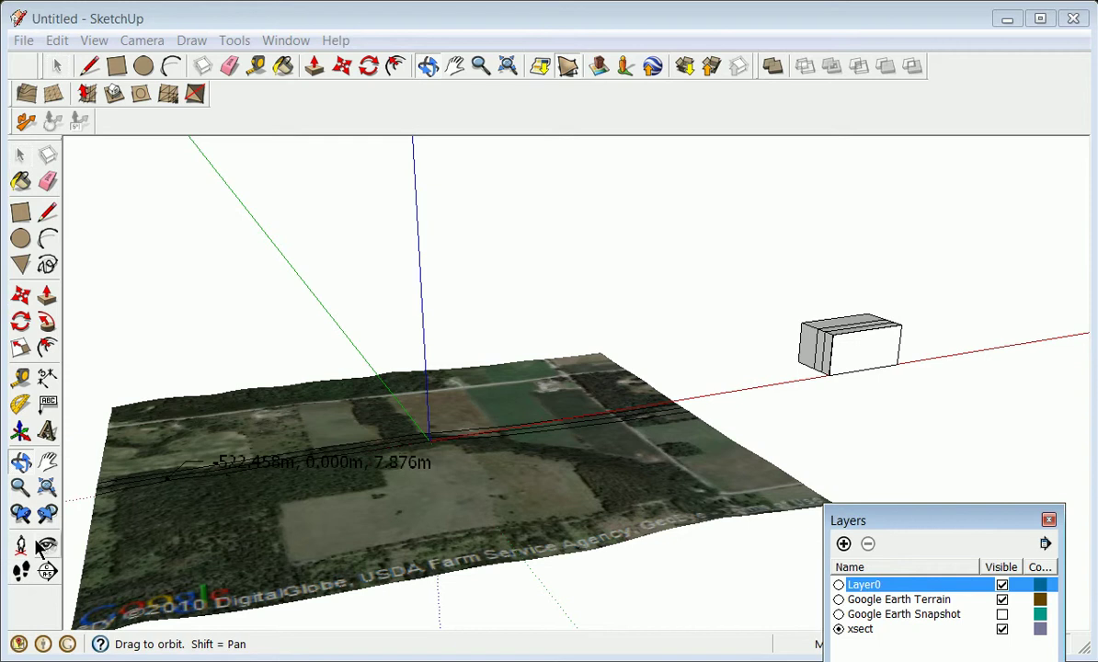
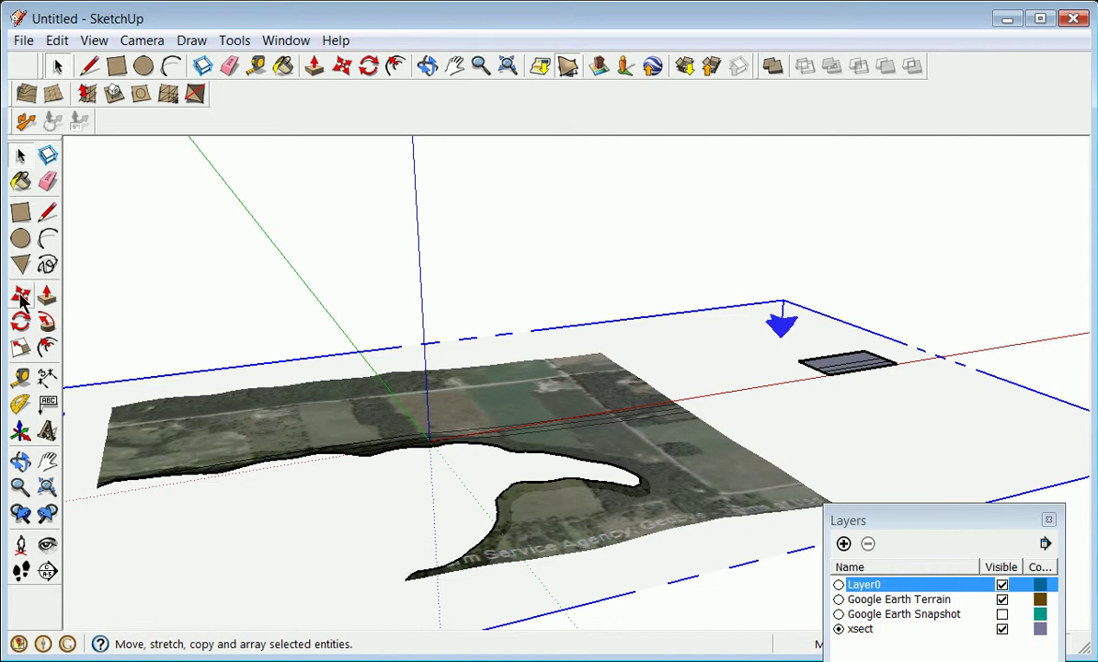
Raise the horizontal section plane slightly along the blue axis and create a group from its slice through the terrain.
left_click(786, 293)
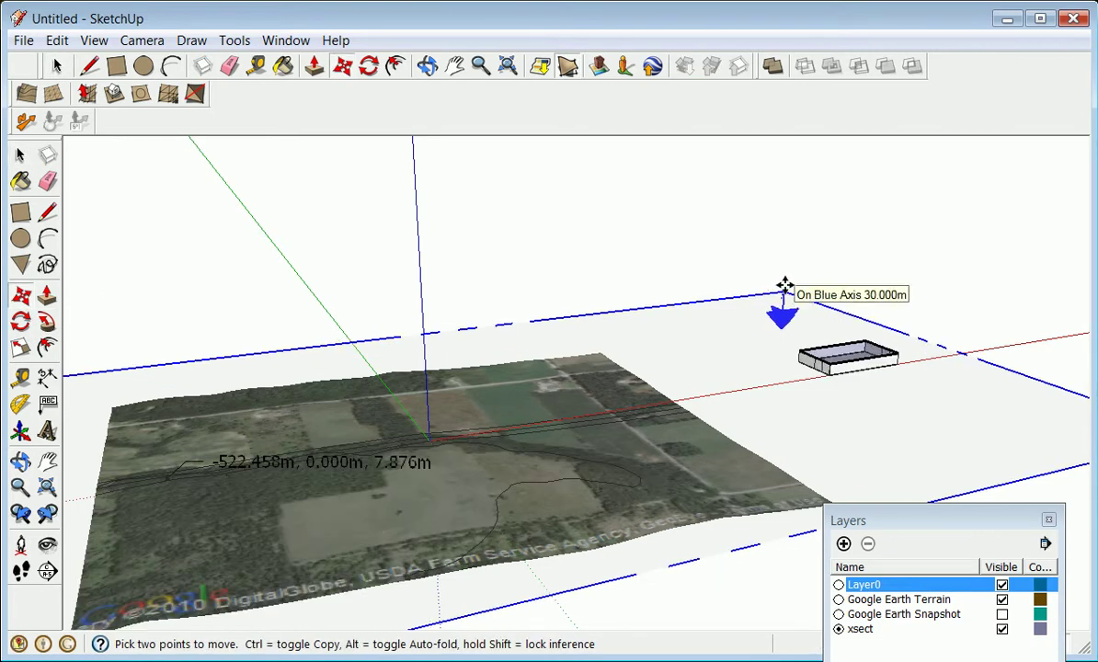
key("Escape")
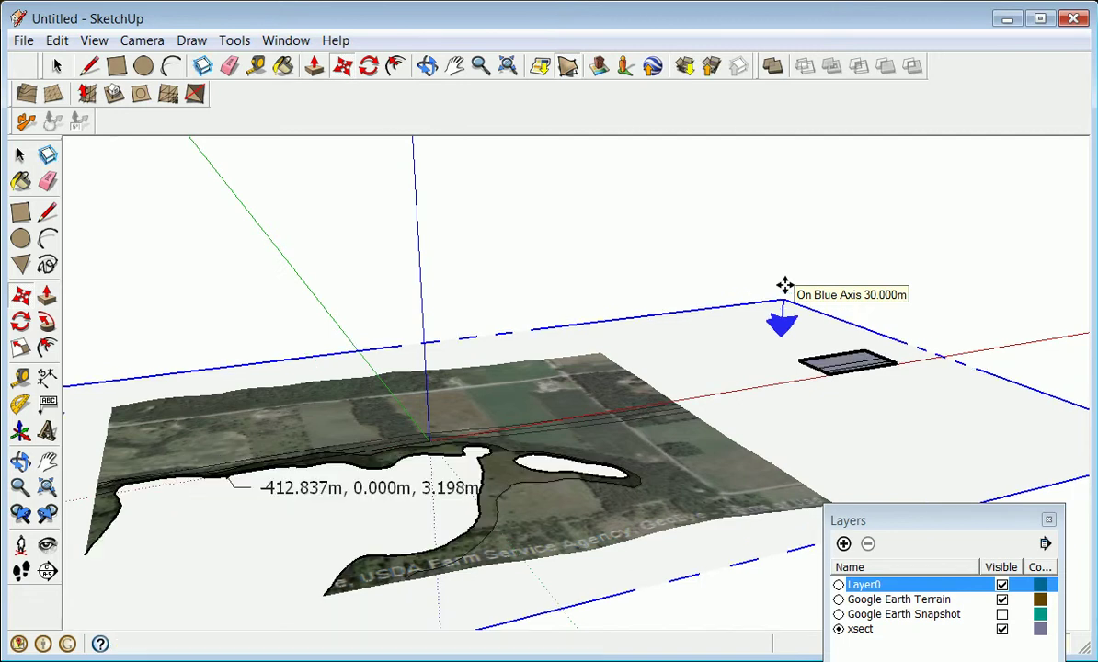
left_click(21, 153)
left_click(668, 292)
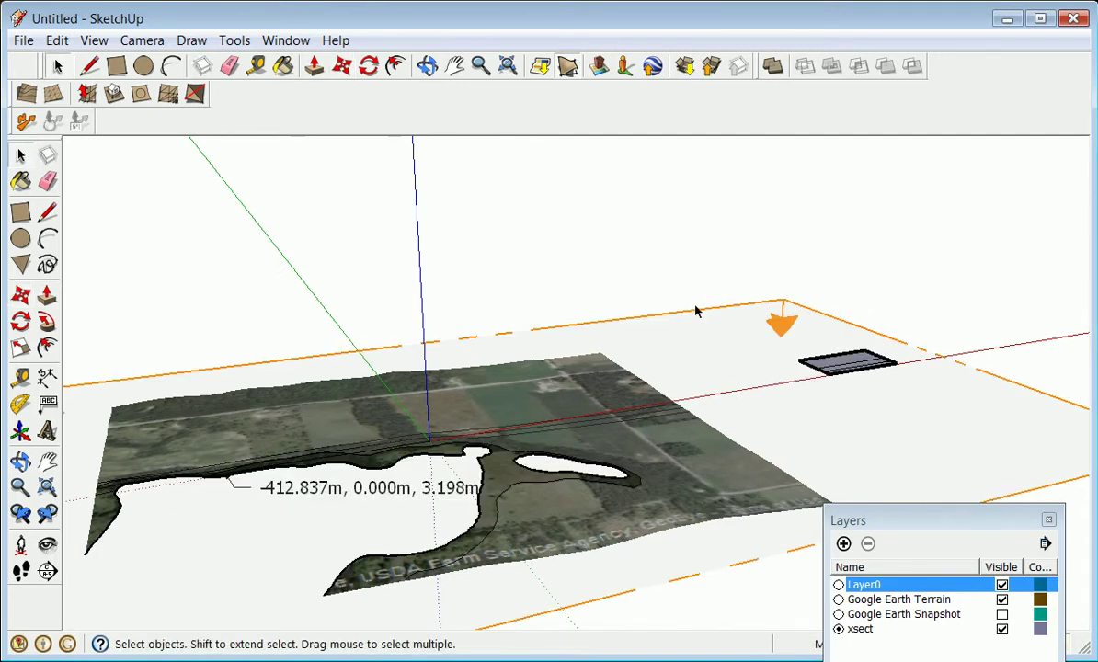
left_click(699, 310)
right_click(699, 311)
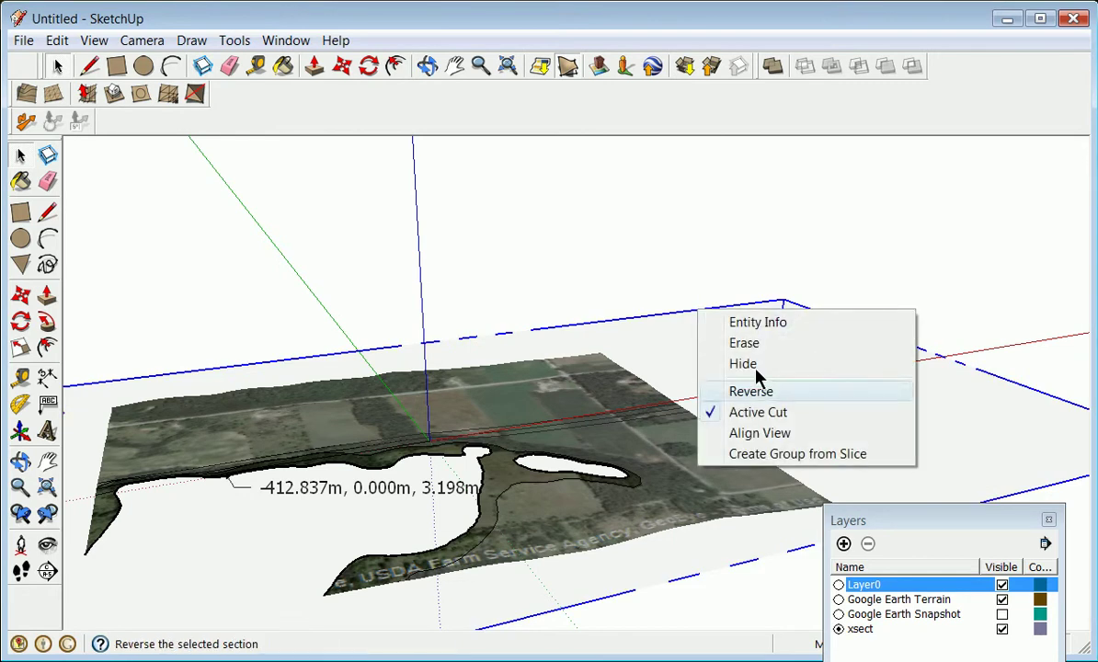
left_click(777, 454)
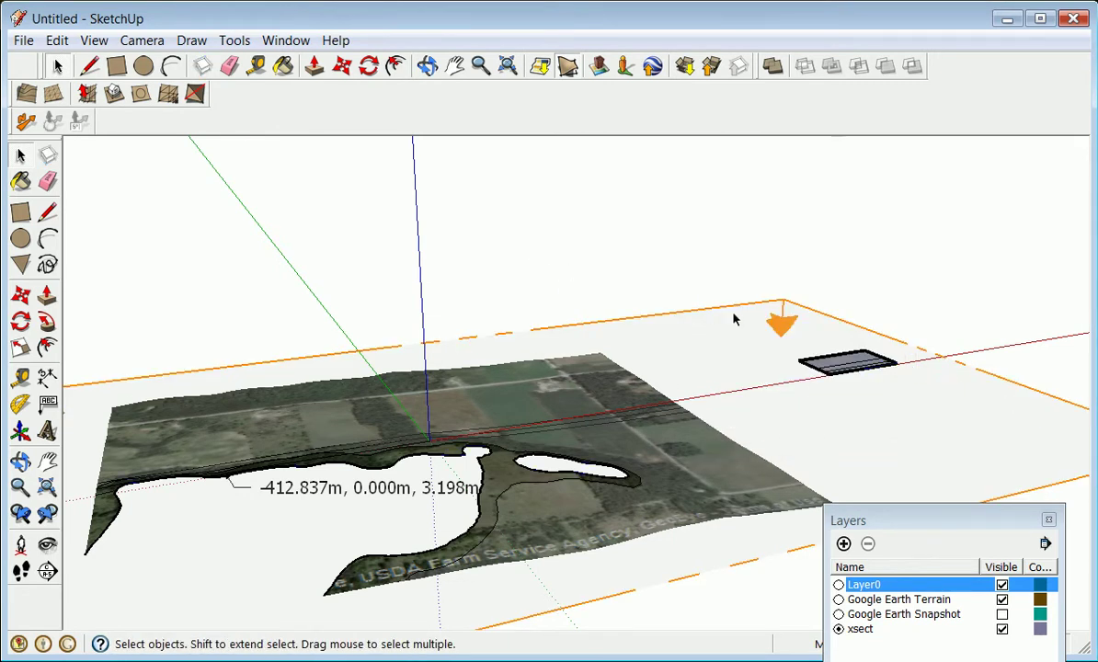
Move the section plane a little further up the blue axis and create another group from the slice at that height.
left_click(786, 304)
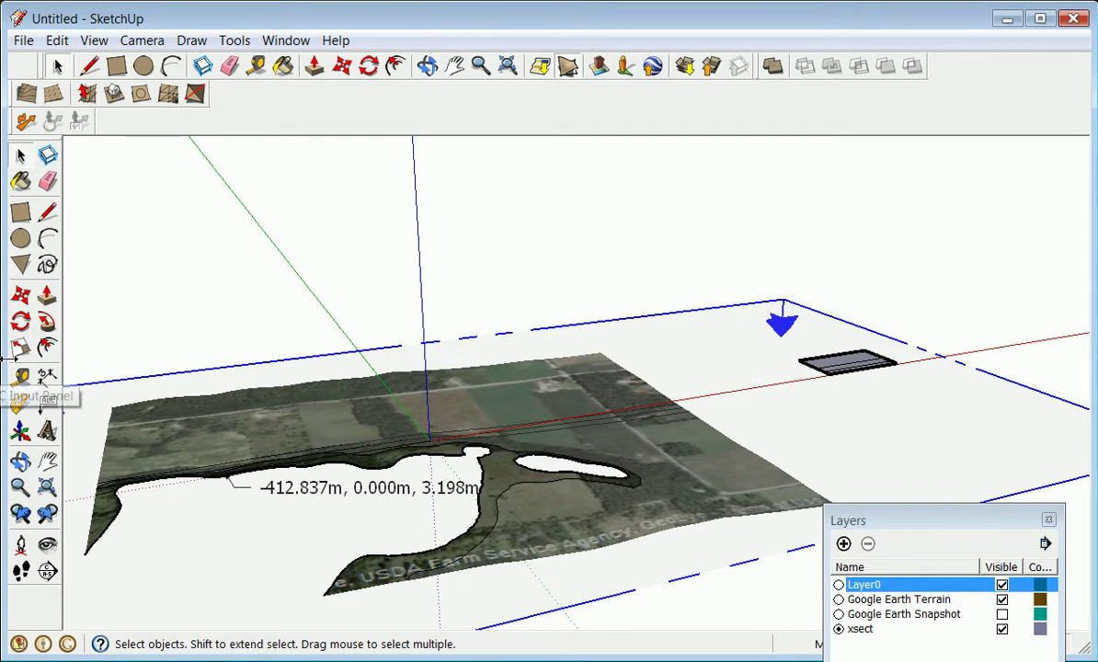
left_click(21, 294)
left_click_drag(778, 316, 777, 281)
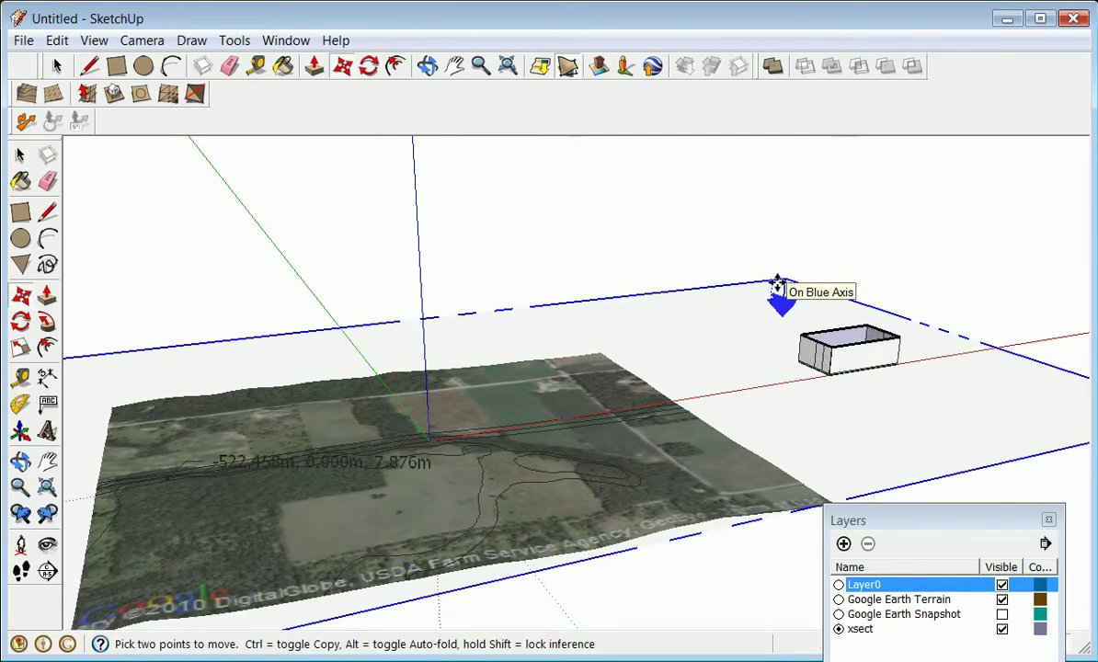
key("Escape")
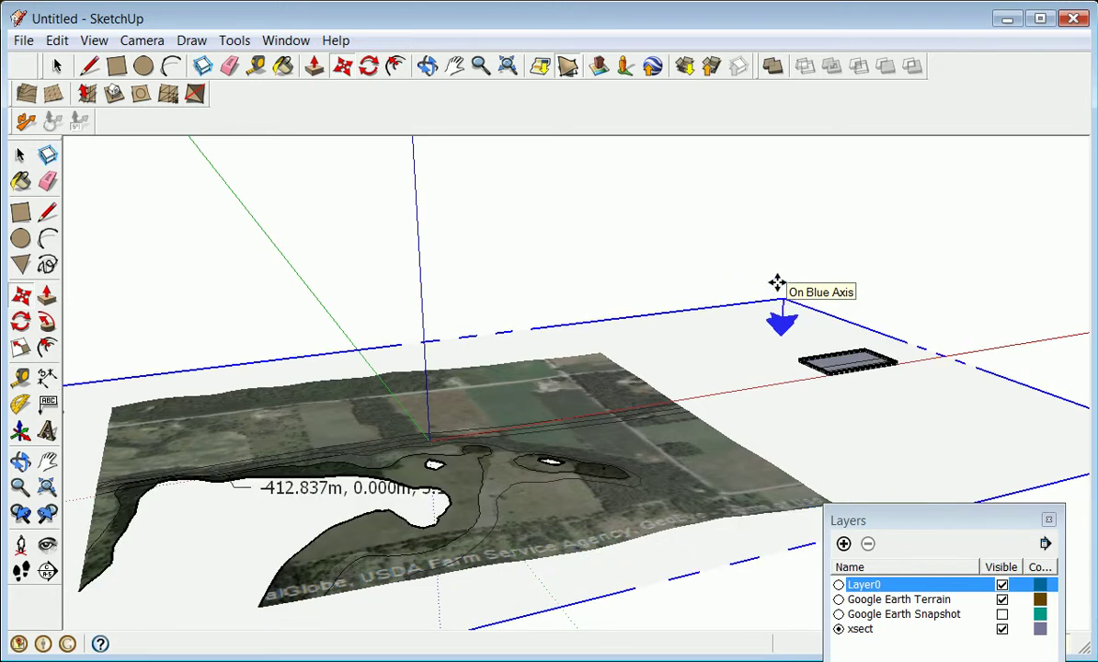
left_click(22, 157)
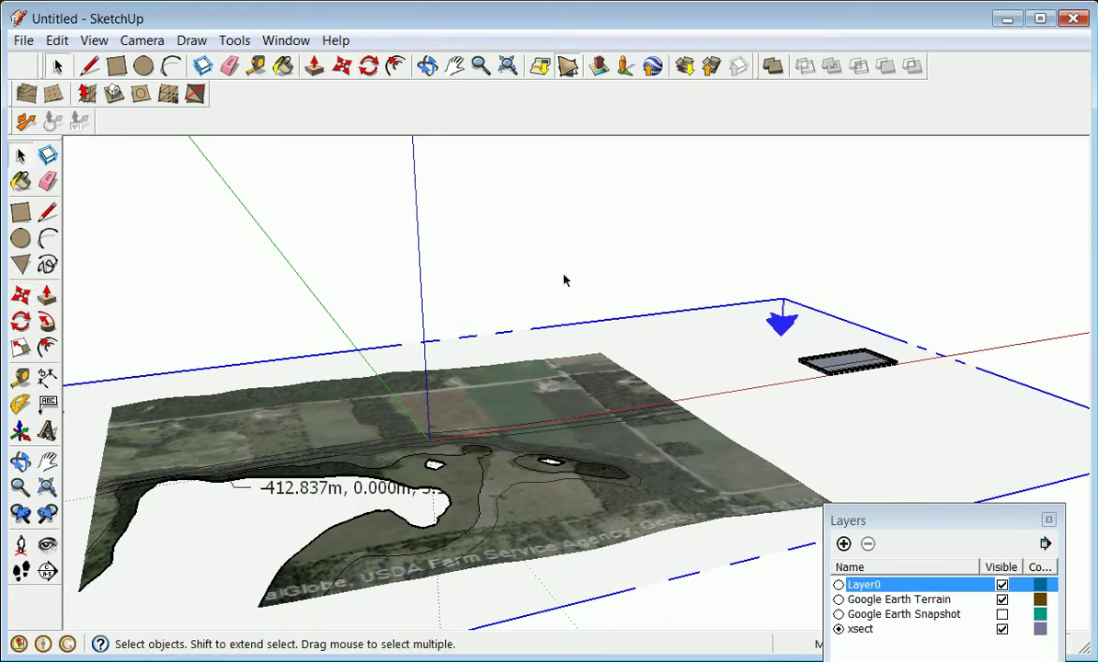
left_click(688, 317)
left_click(688, 312)
right_click(706, 311)
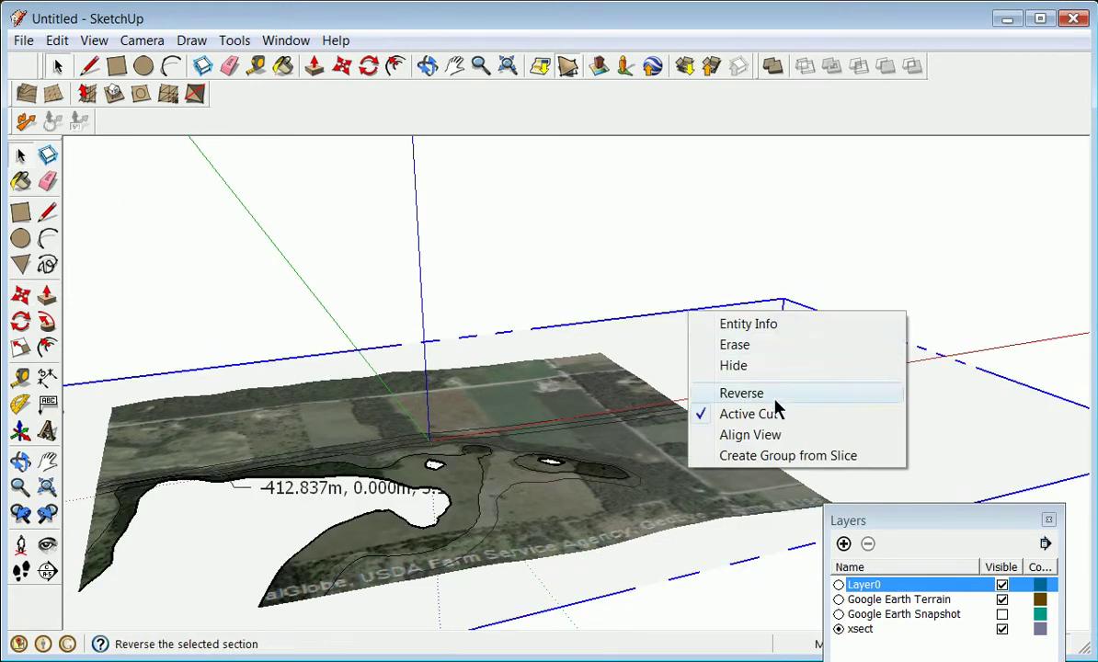
left_click(771, 456)
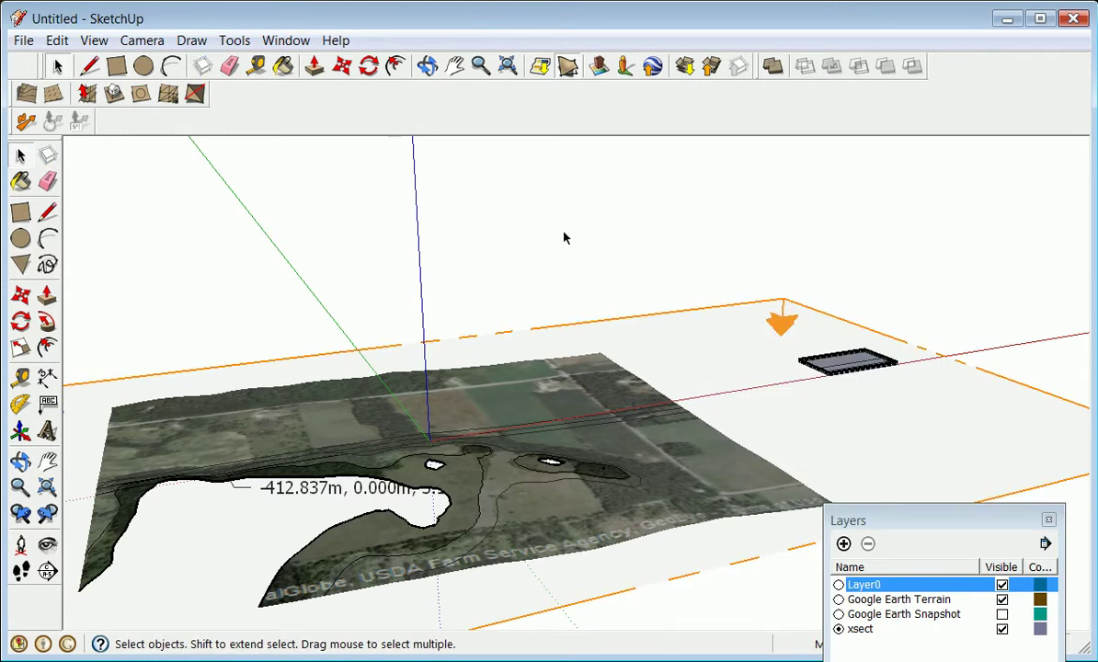
Lower the section plane along the blue axis below its earlier cuts and create a group from the slice there.
left_click(701, 315)
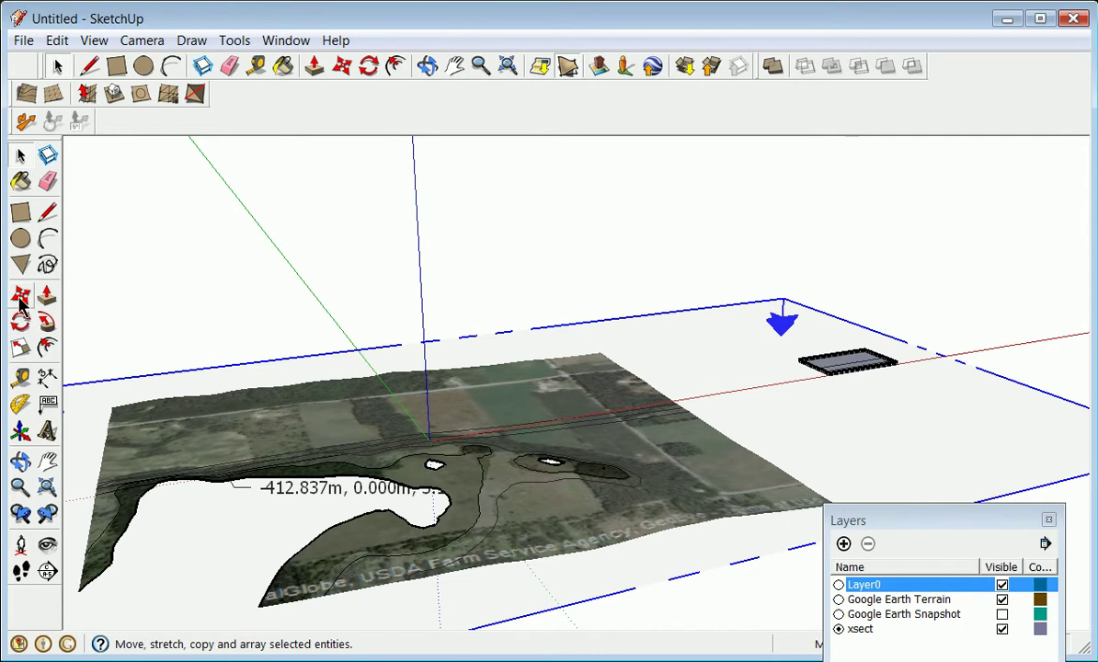
left_click(20, 294)
mouse_move(726, 305)
left_mouse_down()
mouse_move(726, 287)
mouse_move(723, 314)
mouse_move(711, 311)
left_mouse_up()
left_click(20, 155)
left_click(599, 333)
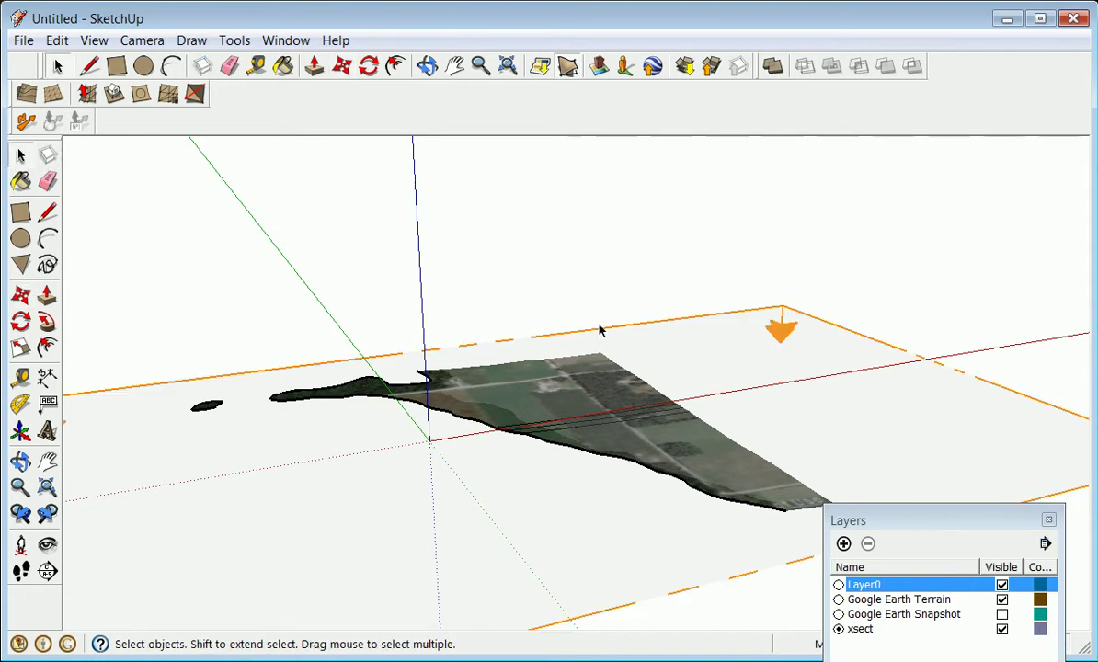
left_click(603, 334)
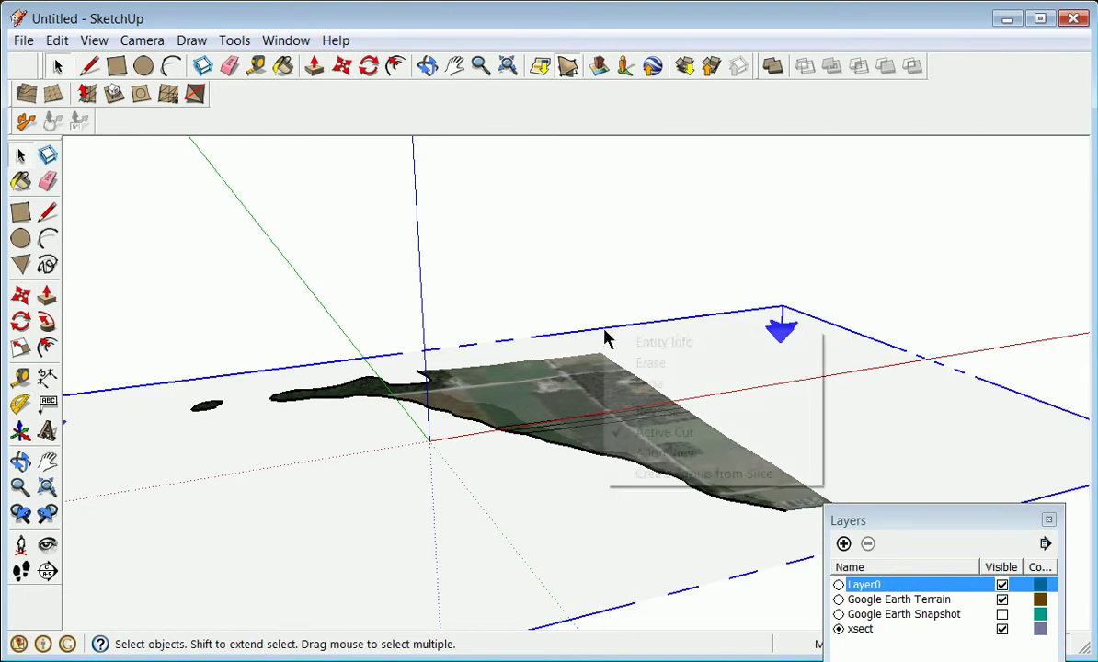
right_click(605, 332)
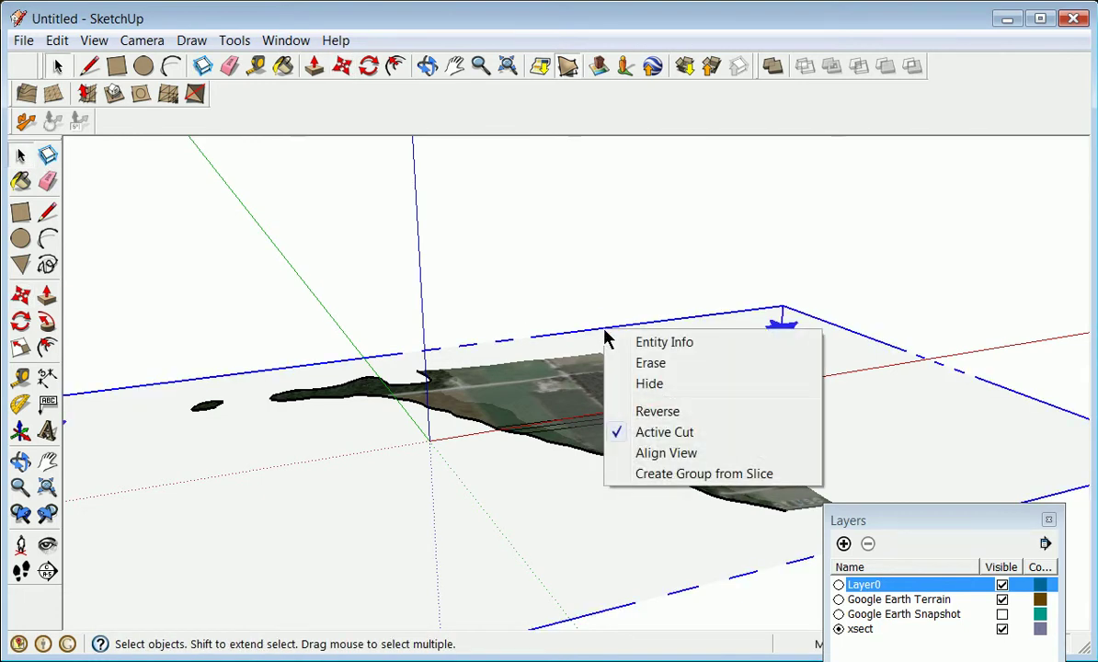
left_click(701, 475)
left_click(600, 247)
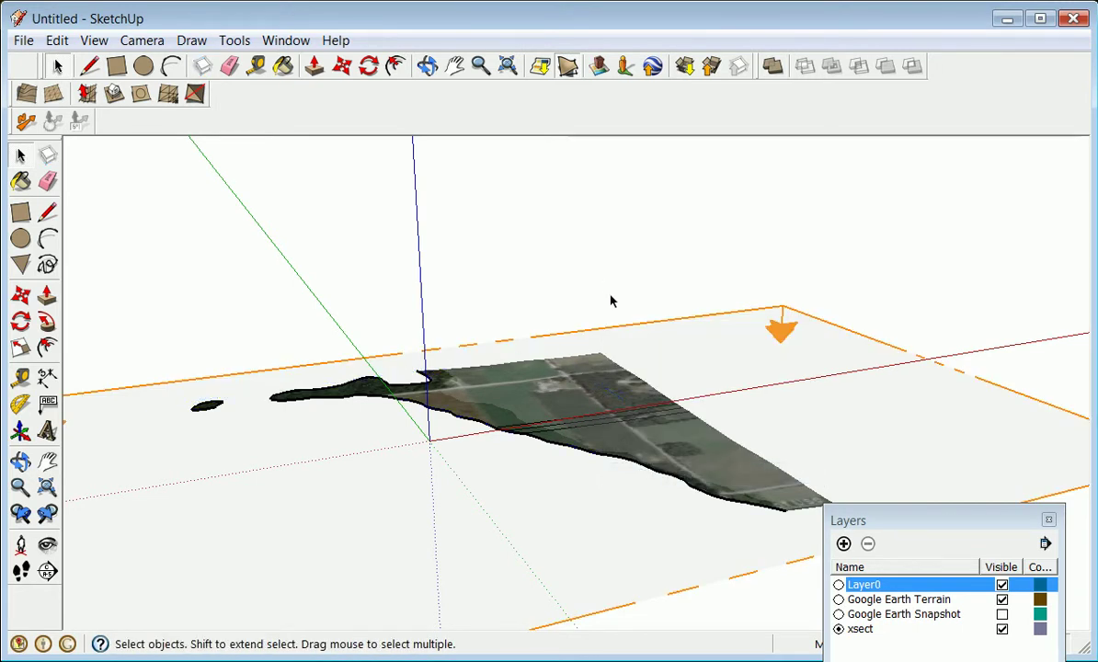
Erase the horizontal section plane to restore the uncut terrain and box.
middle_click_drag(611, 299, 620, 322)
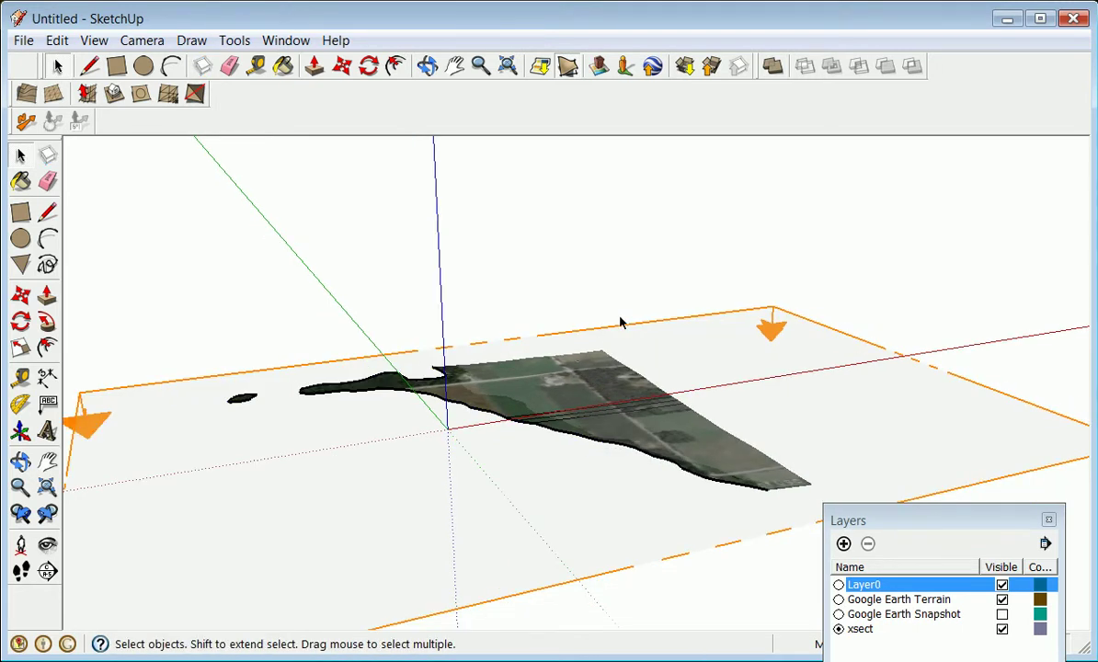
left_click(694, 322)
right_click(697, 321)
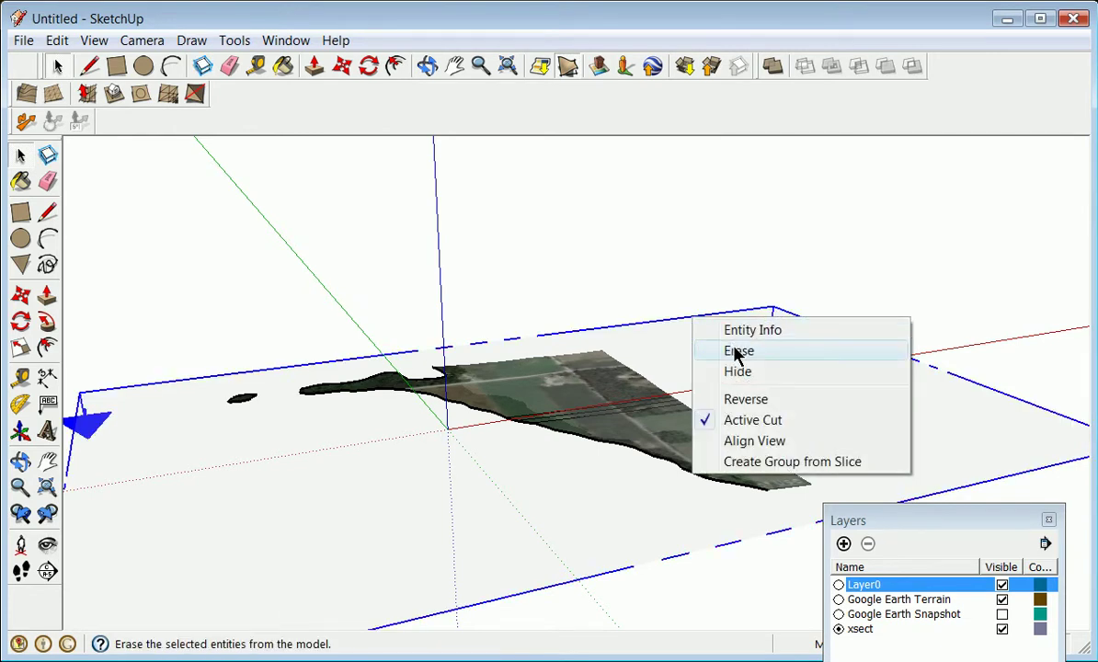
left_click(722, 351)
Examine the contour lines left by the slice groups across the textured terrain, from several angles and close up.
scroll(576, 338, "down", 2)
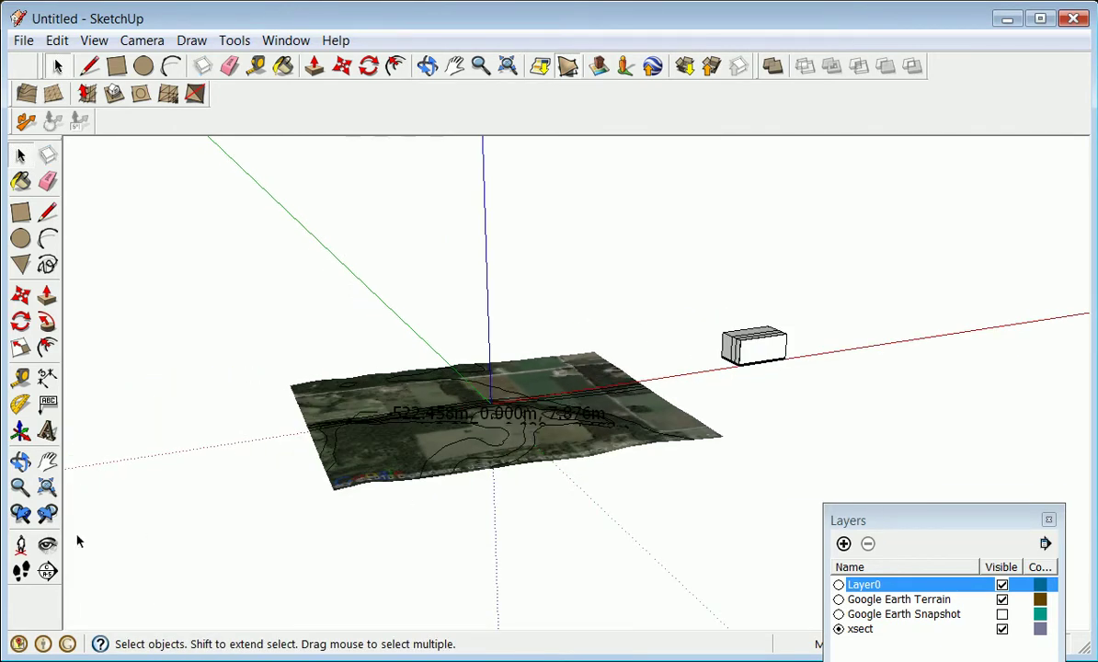
left_click(20, 461)
left_click_drag(563, 385, 511, 430)
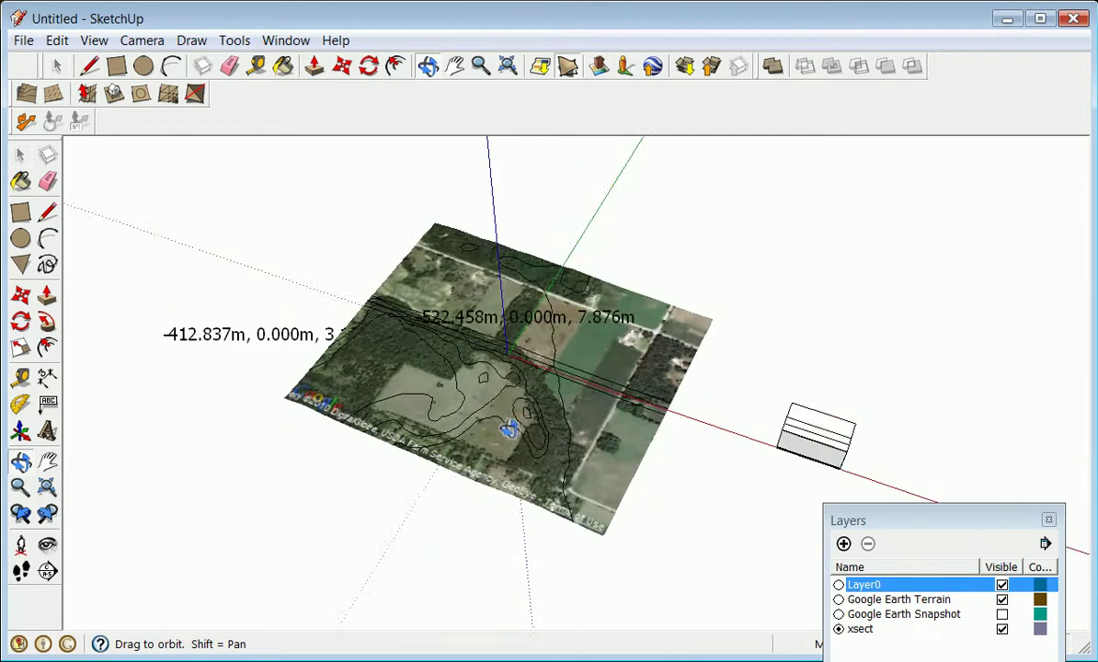
scroll(509, 430, "up", 3)
scroll(515, 387, "down", 3)
left_click_drag(515, 387, 552, 348)
scroll(535, 422, "up", 3)
scroll(581, 384, "down", 2)
left_click_drag(581, 384, 478, 550)
scroll(559, 392, "down", 3)
left_click_drag(559, 392, 440, 594)
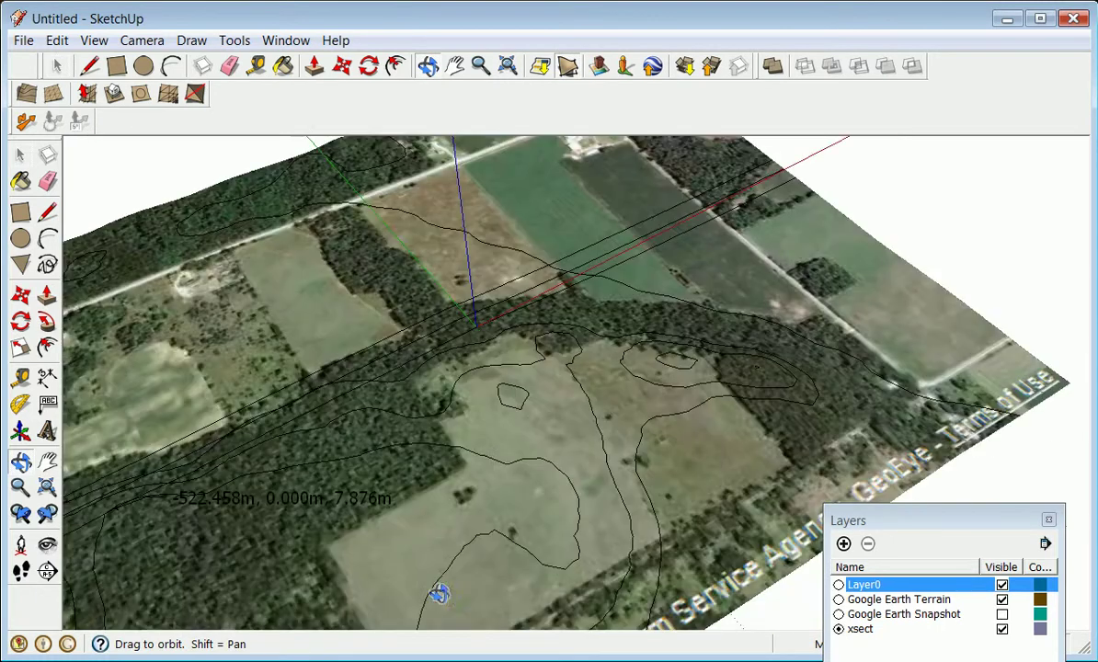
left_click_drag(677, 433, 522, 478)
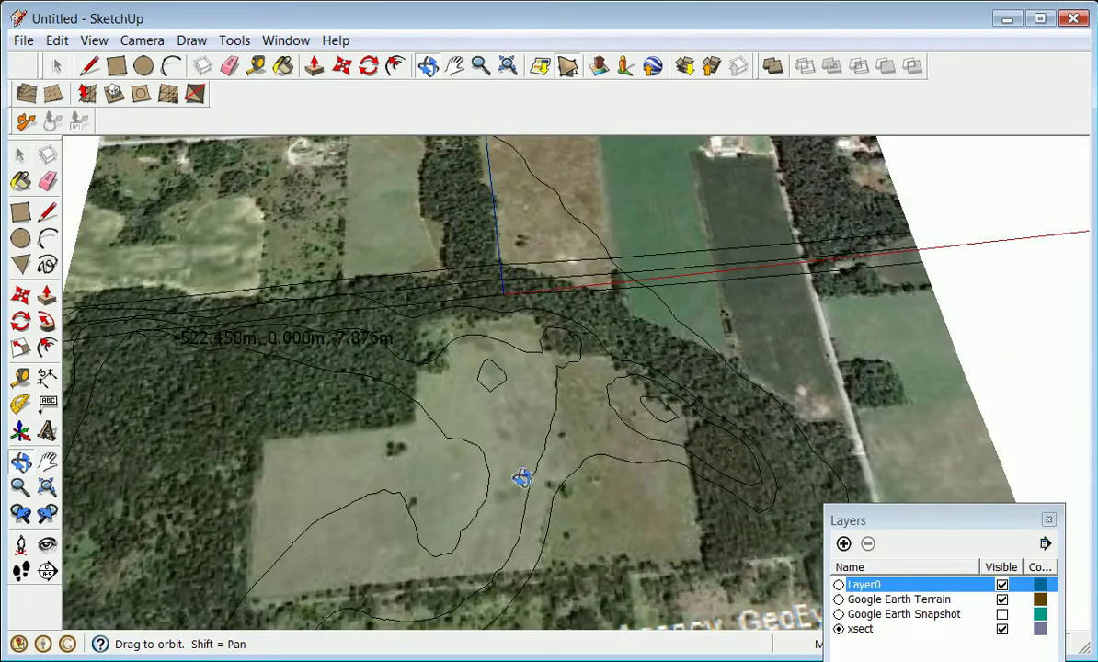
left_click_drag(748, 473, 465, 408)
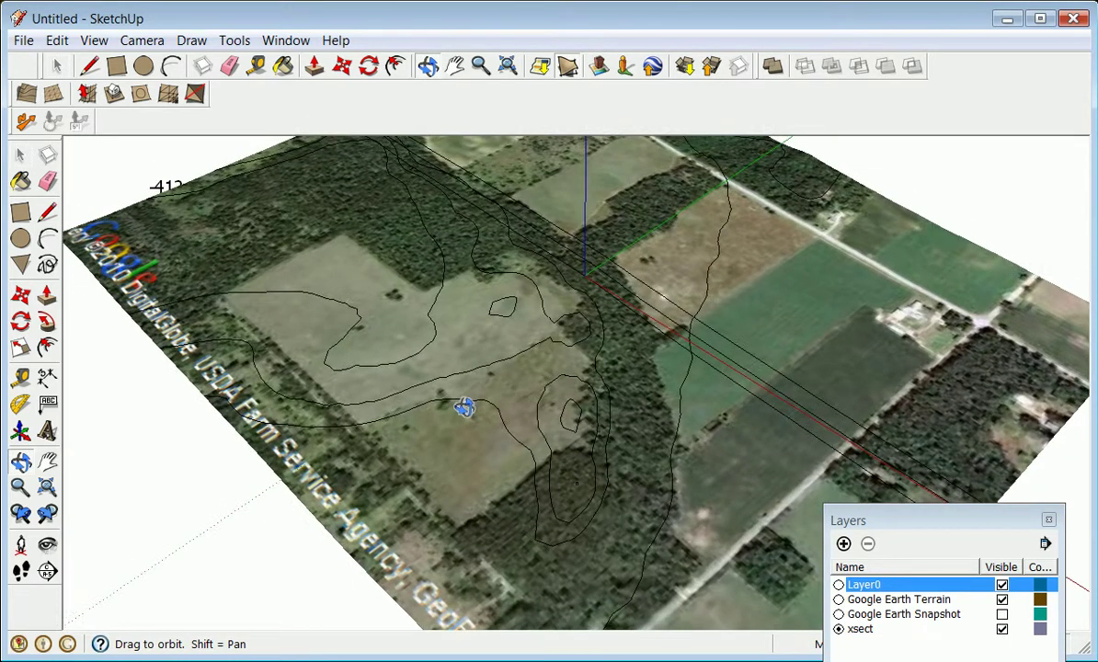
left_click_drag(643, 470, 552, 362)
scroll(520, 423, "down", 2)
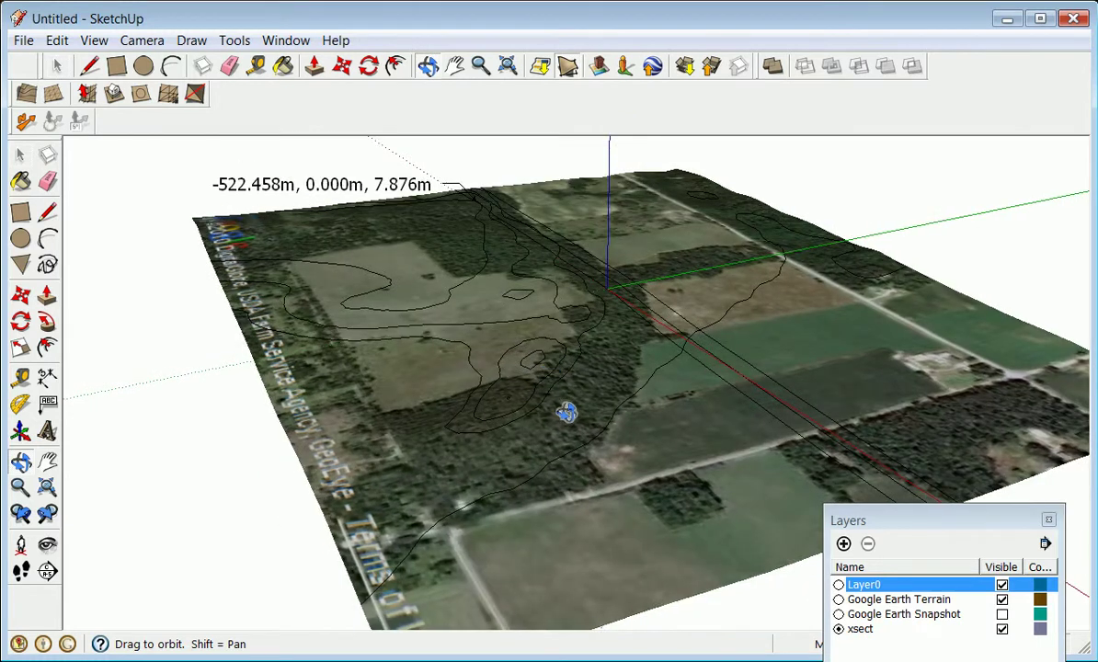
scroll(569, 420, "up", 3)
scroll(569, 418, "up", 1)
left_click_drag(449, 370, 583, 395)
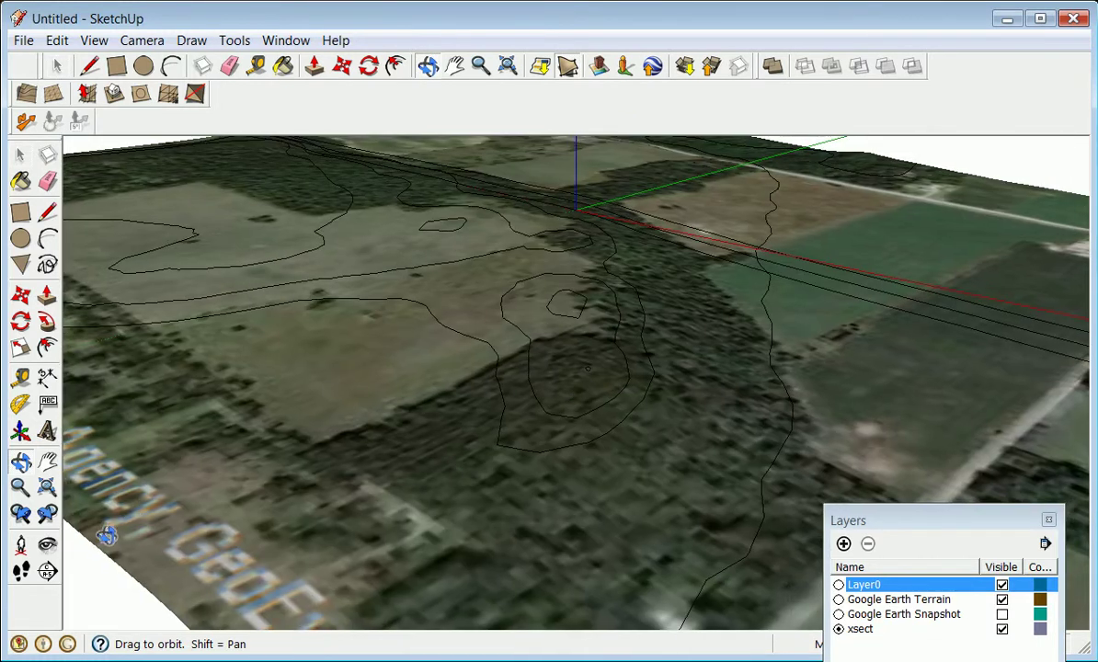
Position the camera on the wooded terrain near the closed contour lines, facing the red axis, and set the eye height to 2 m.
left_click(20, 546)
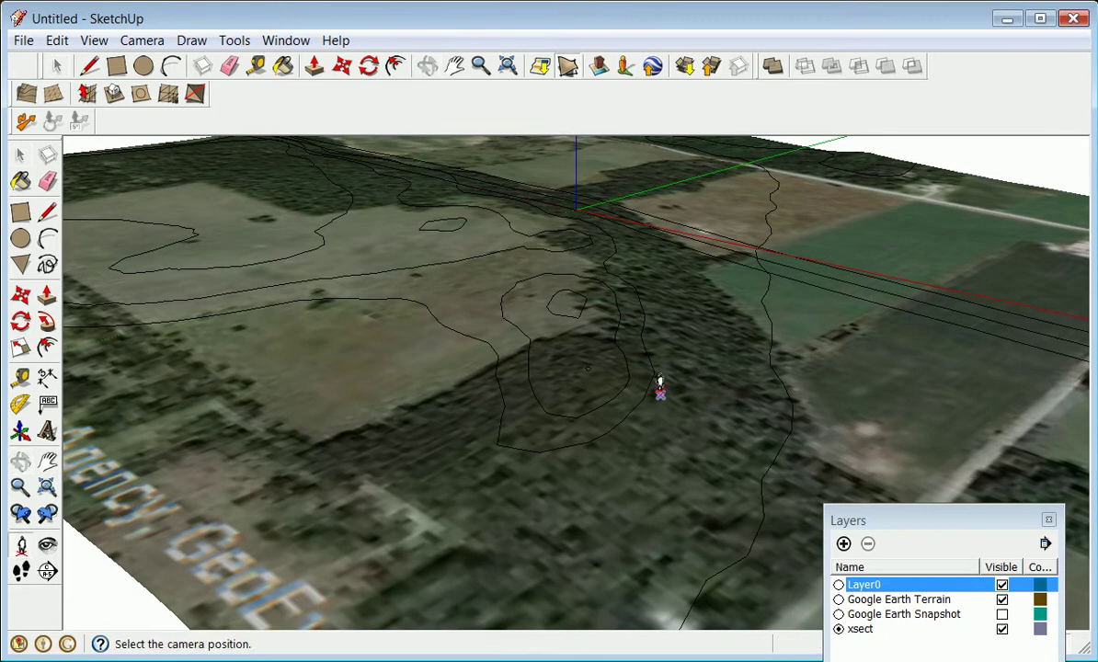
left_click_drag(624, 352, 777, 371)
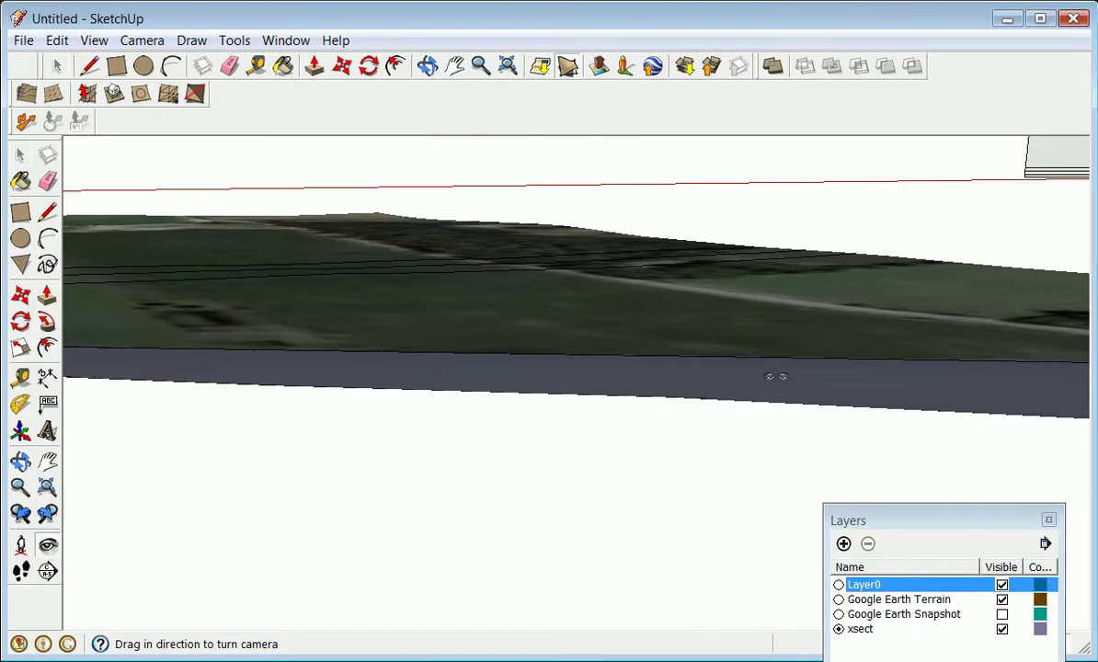
left_click_drag(931, 521, 655, 597)
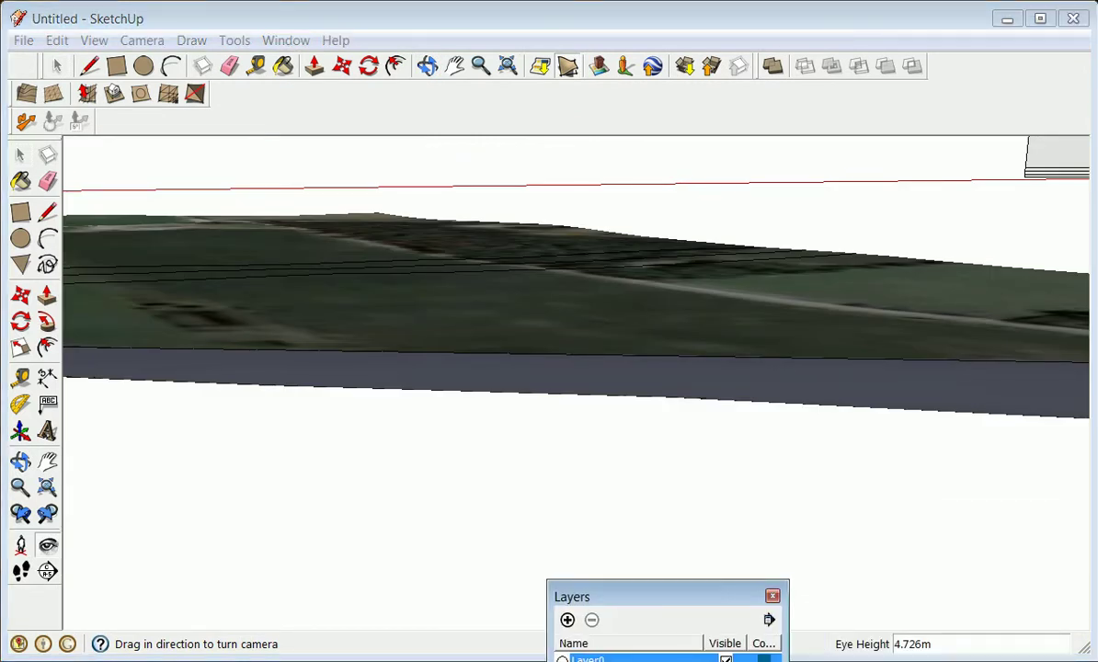
left_click(935, 653)
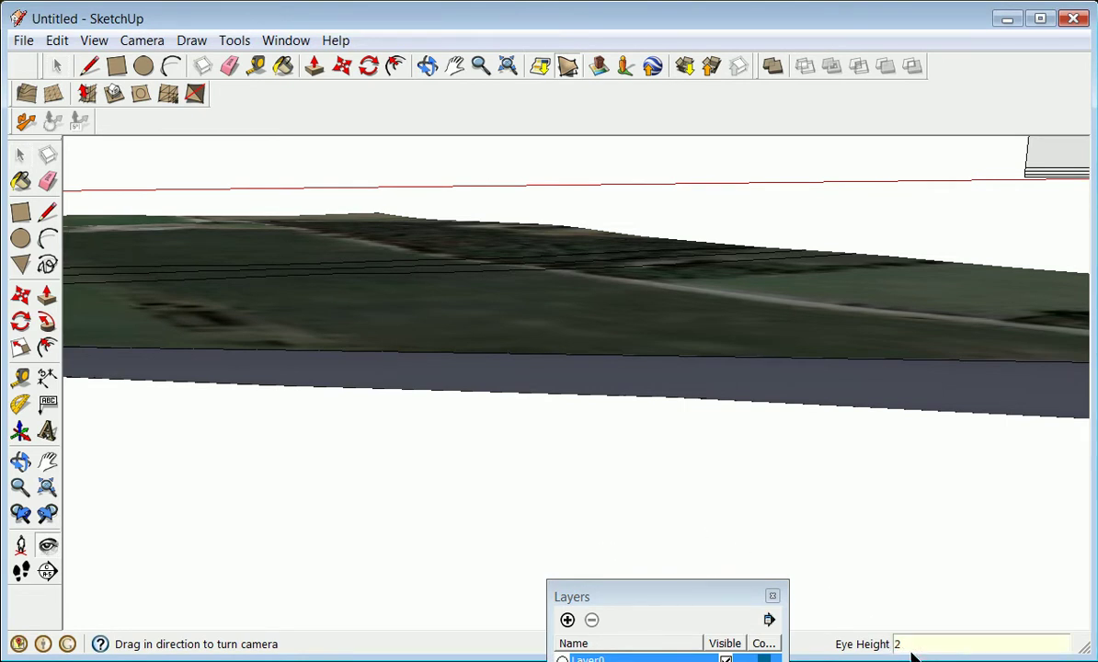
type("2m")
key("Return")
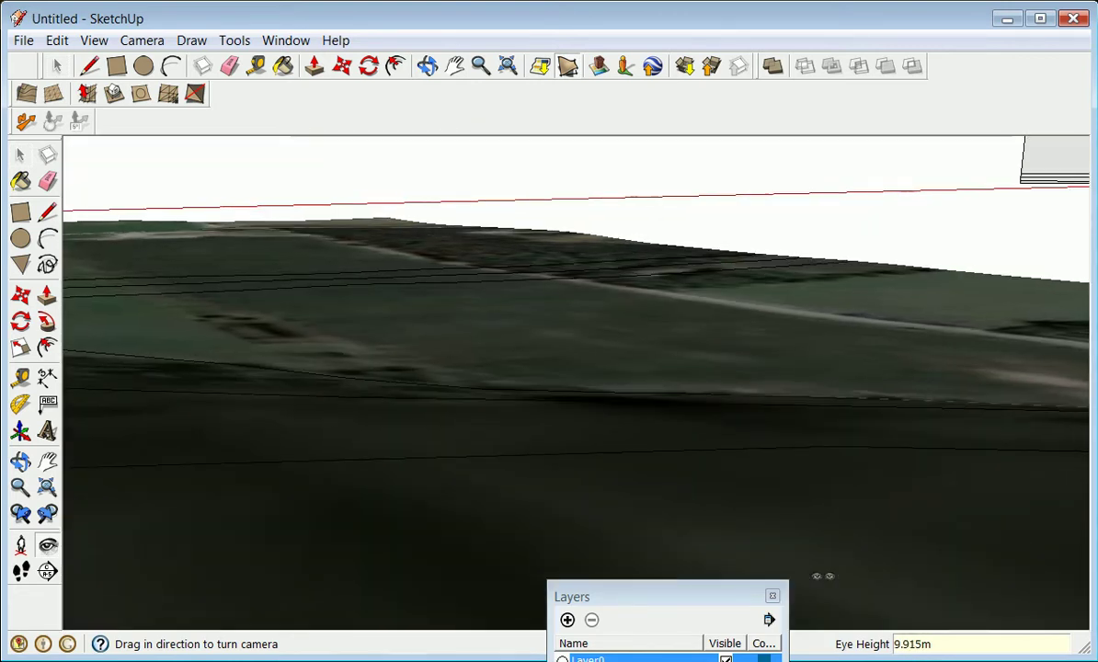
Walk across the terrain at eye level with the Walk tool to view its surface relief.
left_click(21, 571)
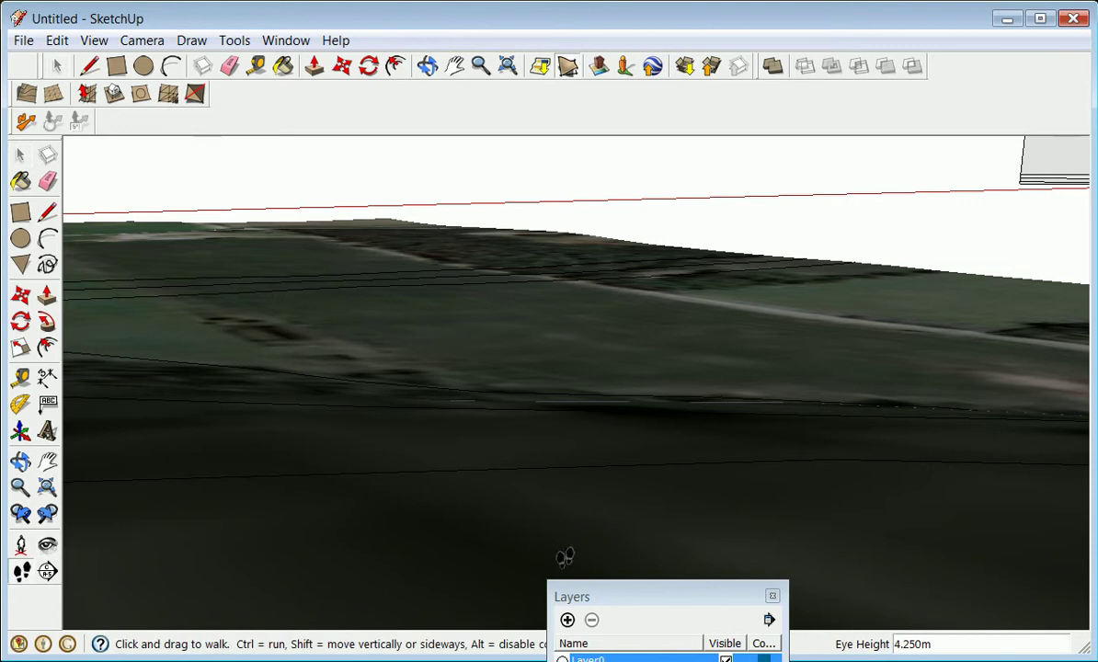
mouse_move(949, 461)
left_mouse_down()
mouse_move(913, 445)
mouse_move(868, 466)
mouse_move(895, 419)
mouse_move(929, 478)
mouse_move(932, 448)
mouse_move(870, 424)
mouse_move(919, 444)
mouse_move(1082, 448)
mouse_move(1057, 439)
mouse_move(950, 463)
left_mouse_up()
left_click_drag(805, 415, 671, 391)
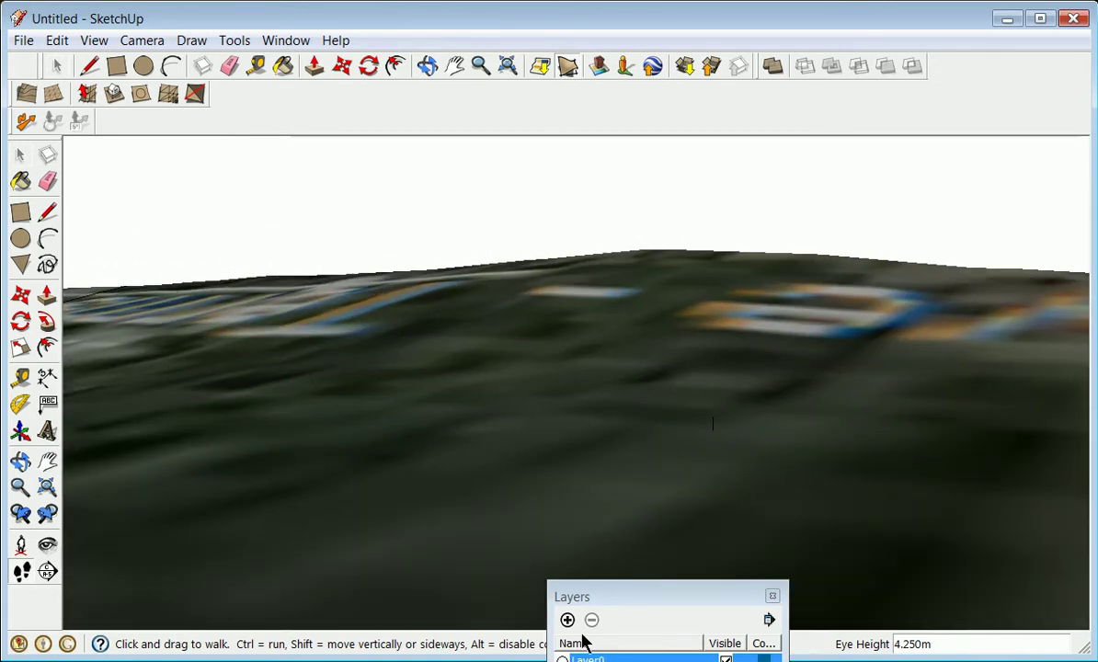